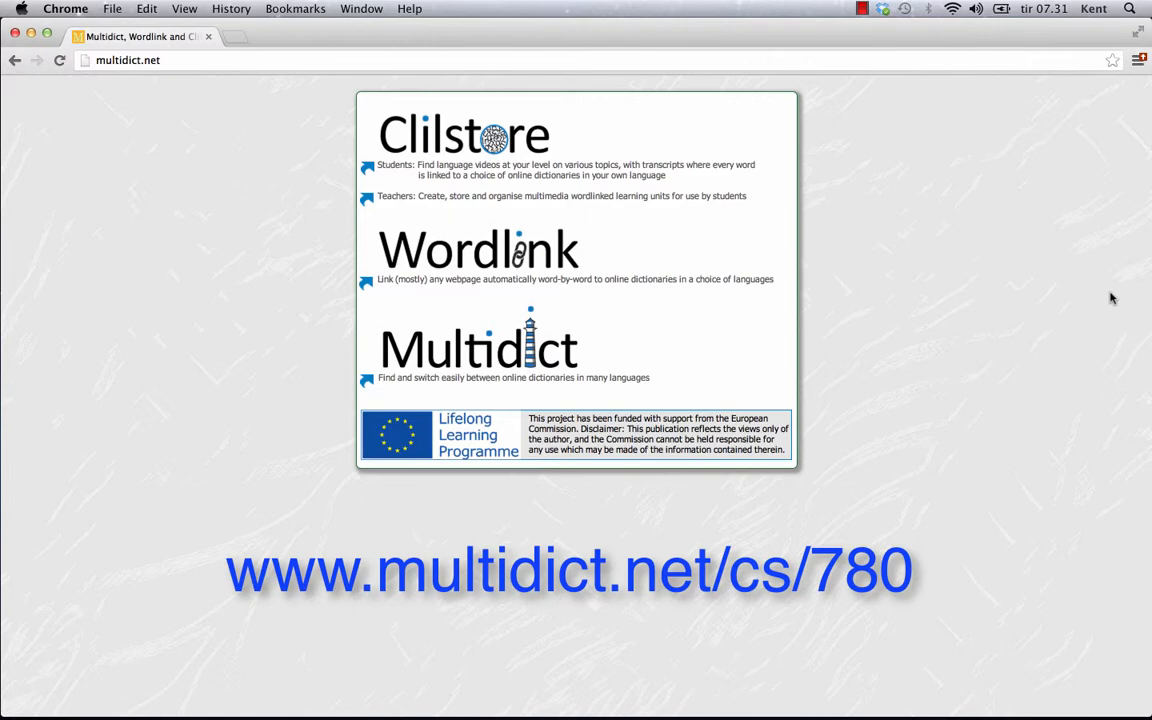
# Go to multidict.net/cs/780 to open the Scott Fraser eyewitness unit
pyautogui.click(148, 60)
pyautogui.press('BackSpace')
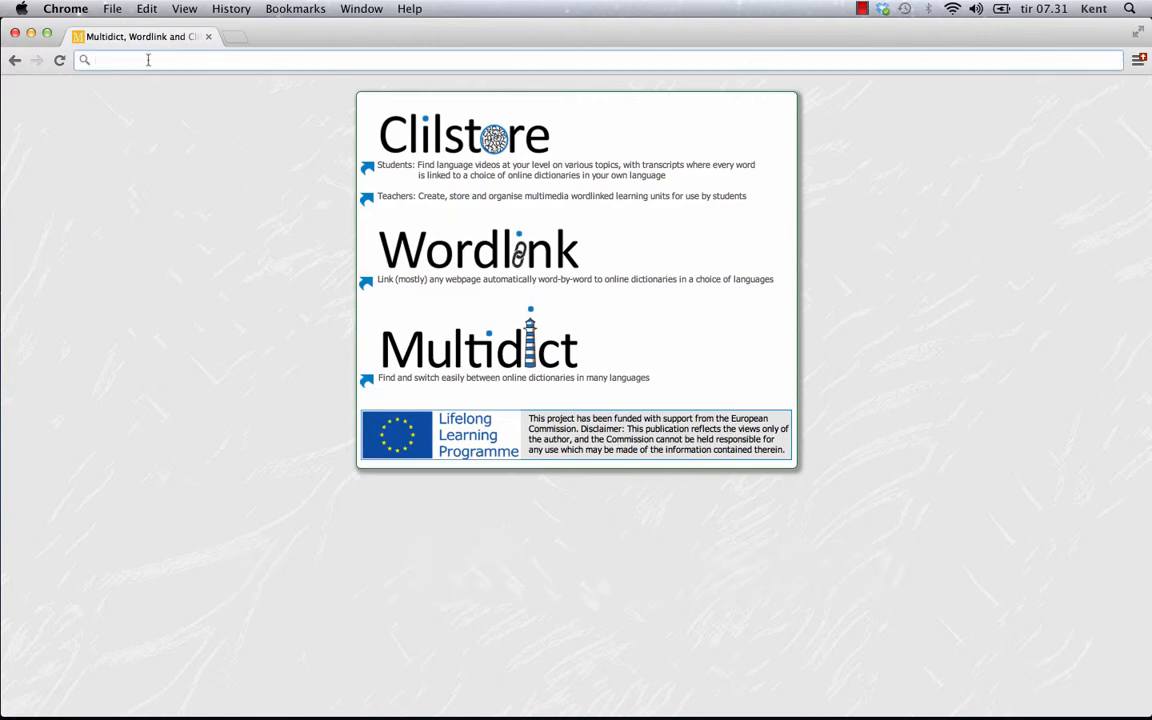
pyautogui.write('www.m')
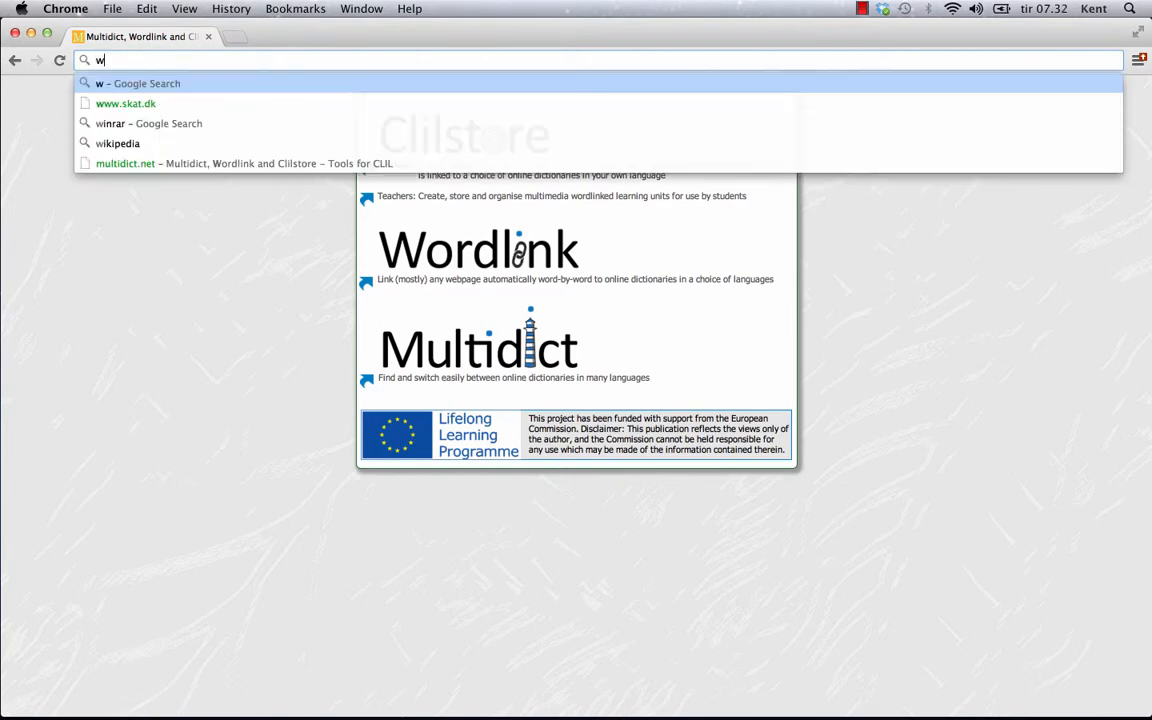
pyautogui.write('ulti')
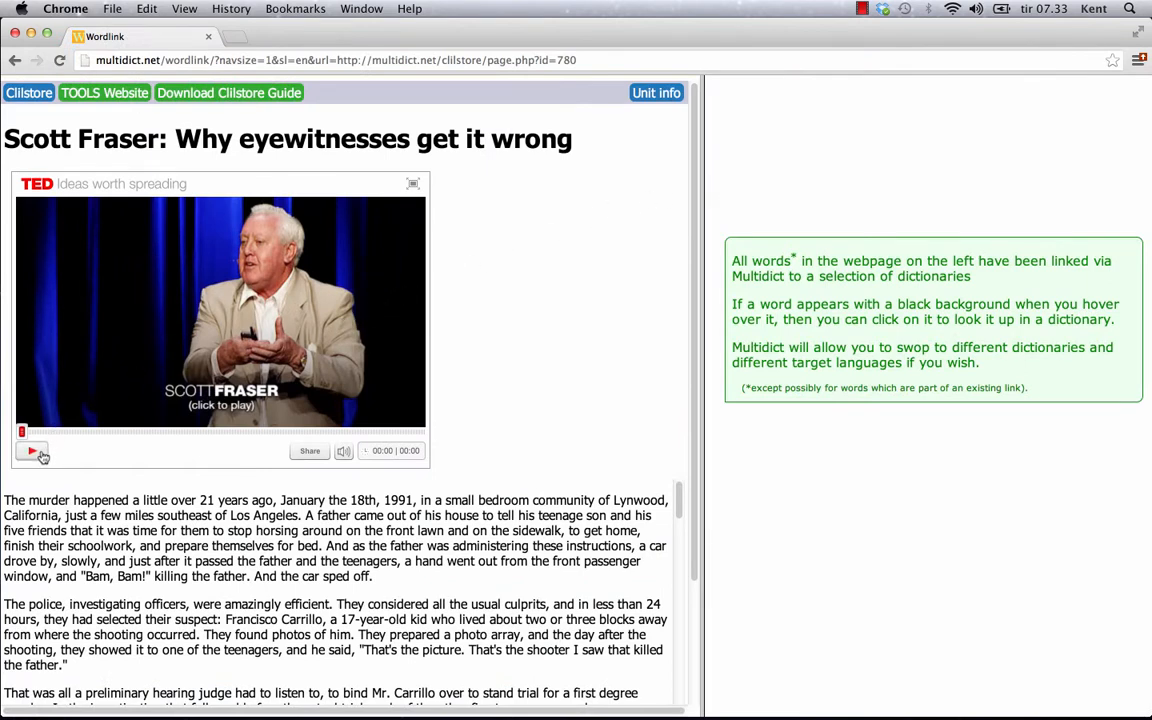
# Scroll the transcript and look up 'lawn', getting French results gazon and pelouse
pyautogui.scroll(-1, 645, 505)
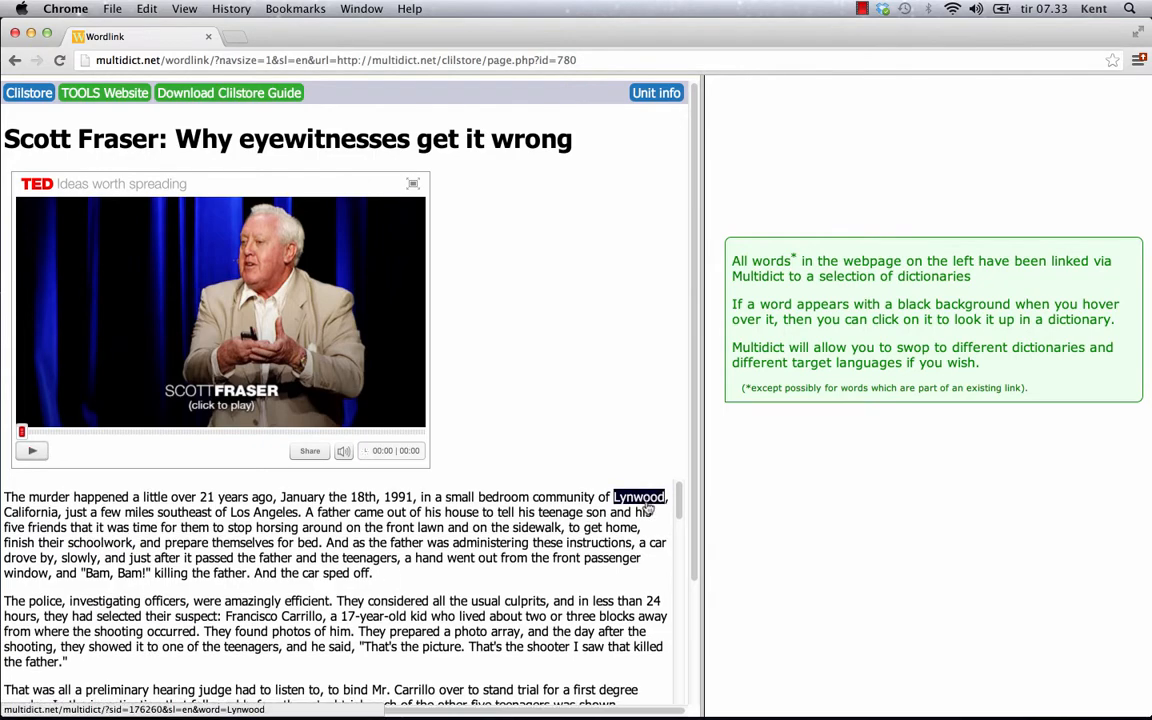
pyautogui.scroll(-10, 645, 510)
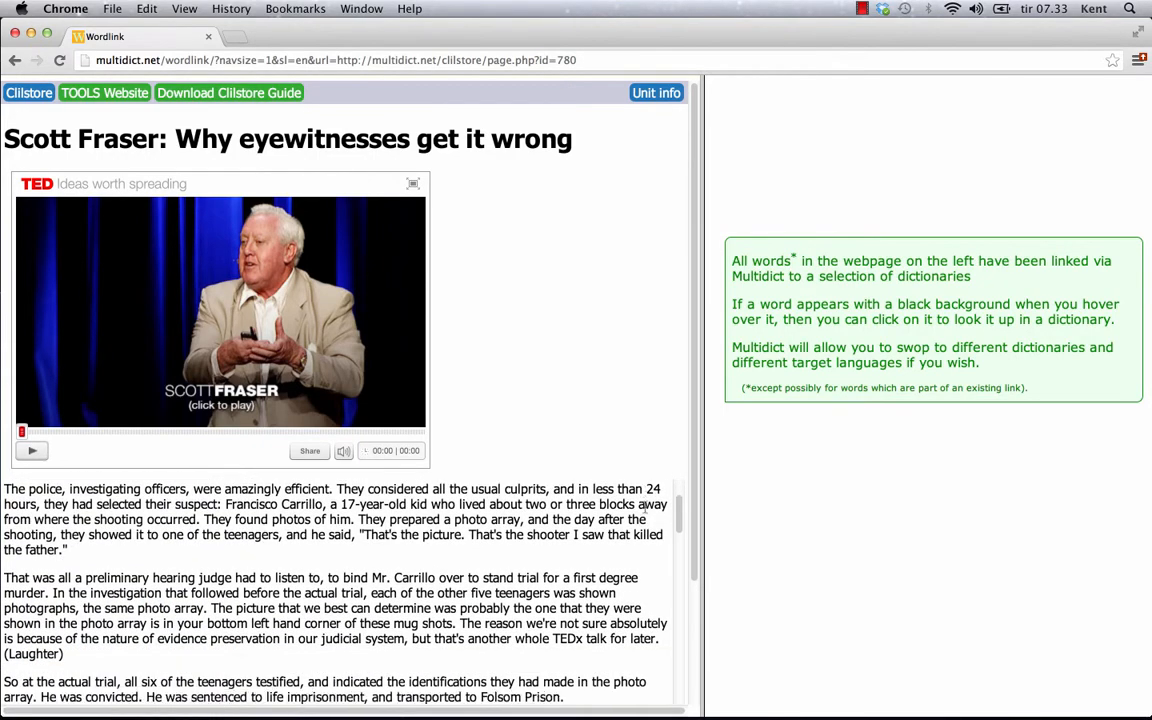
pyautogui.scroll(-2, 645, 512)
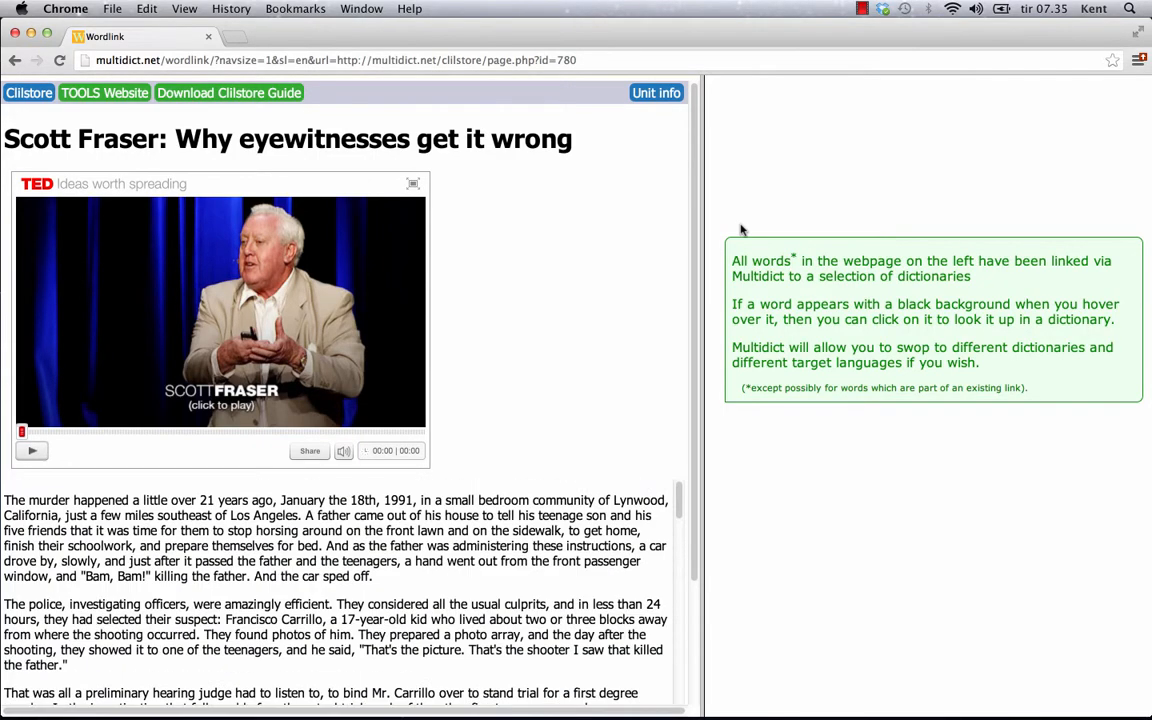
pyautogui.click(430, 531)
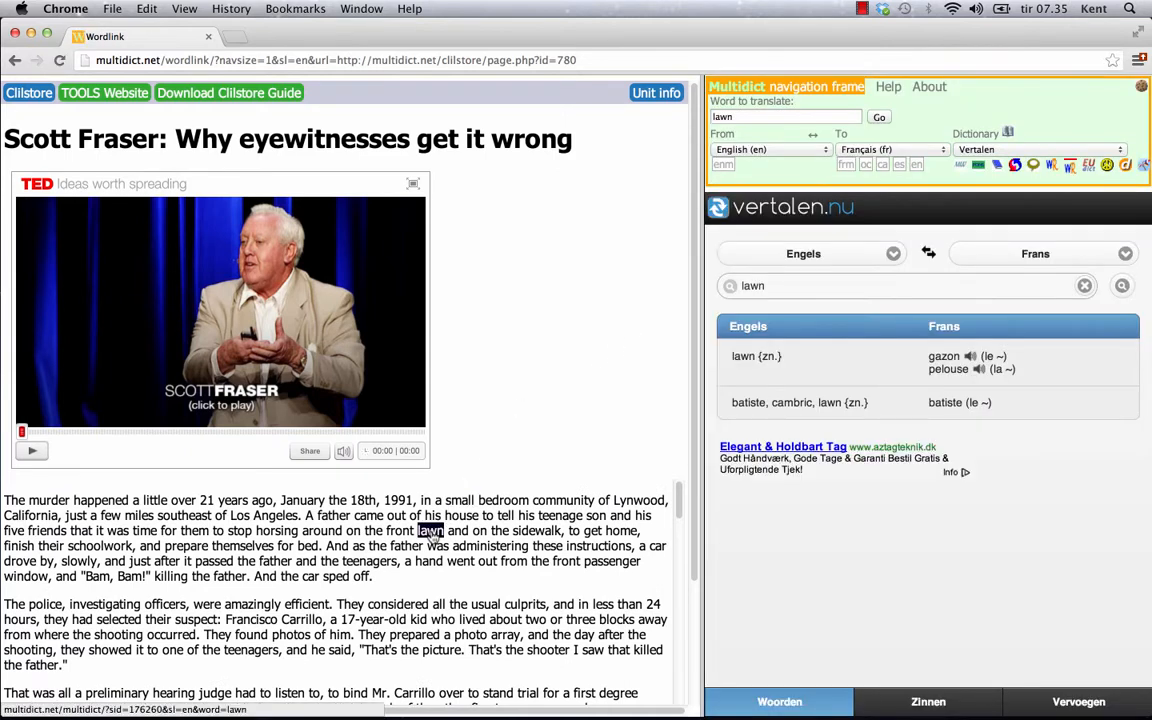
# Look up 'sidewalk' and 'instructions' in Español using the TriTrans dictionary
pyautogui.click(527, 533)
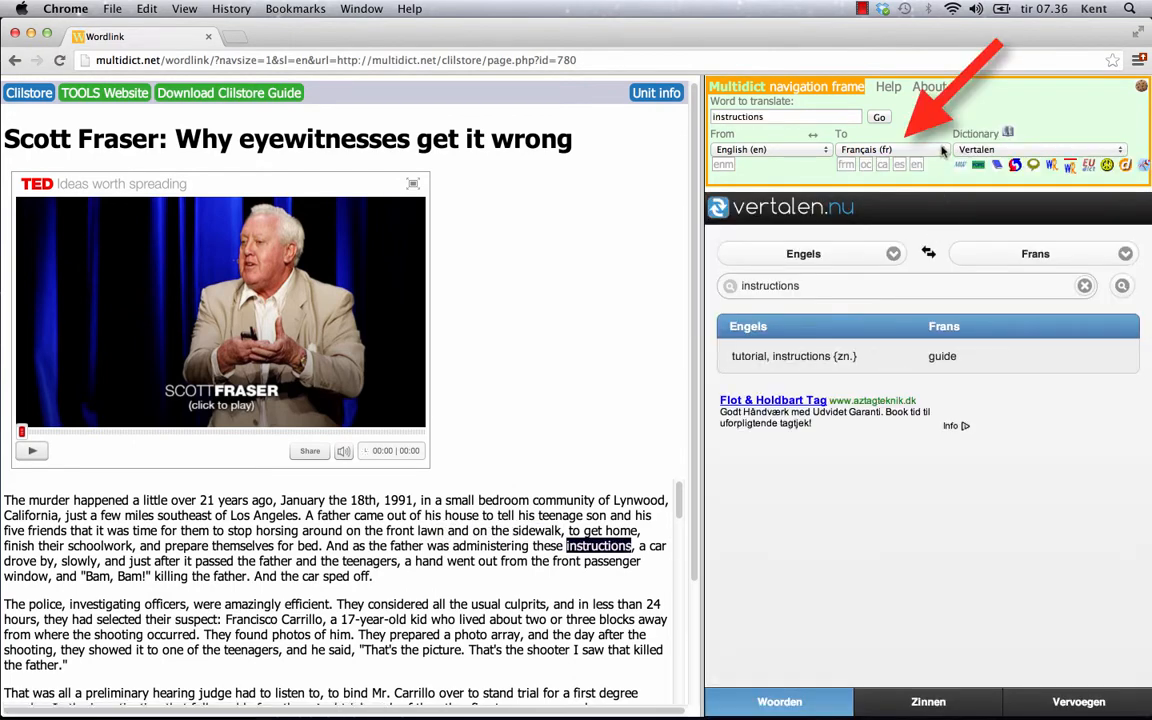
pyautogui.click(942, 149)
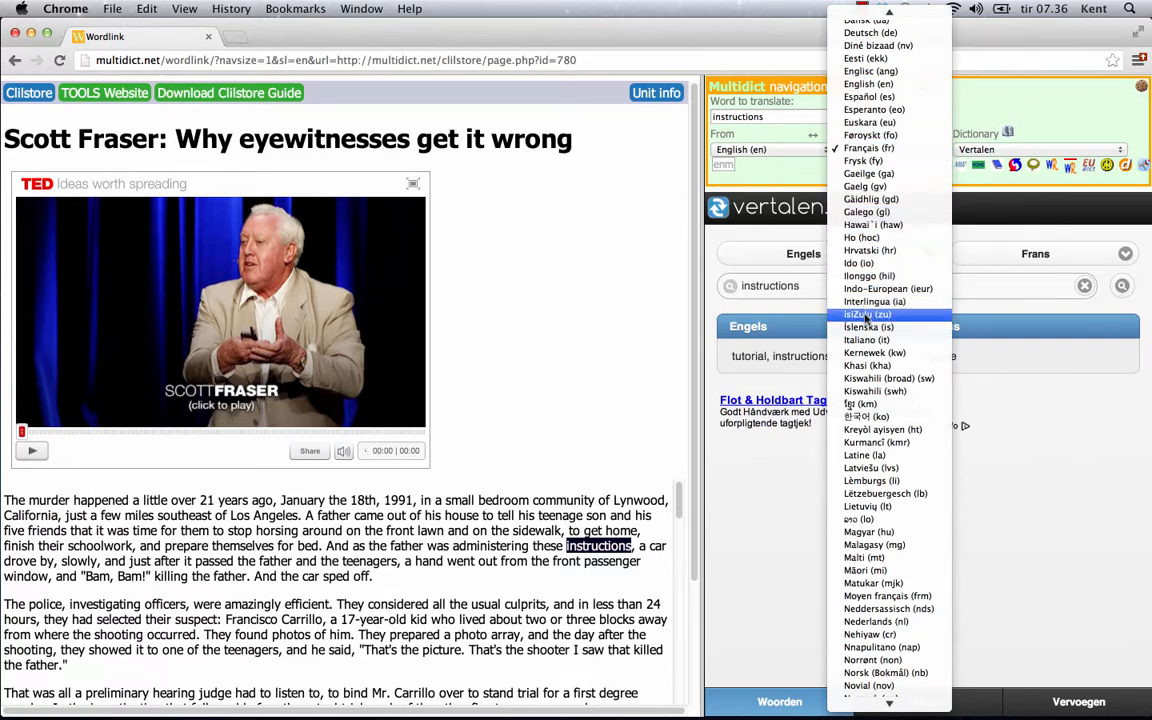
pyautogui.click(868, 96)
pyautogui.click(960, 165)
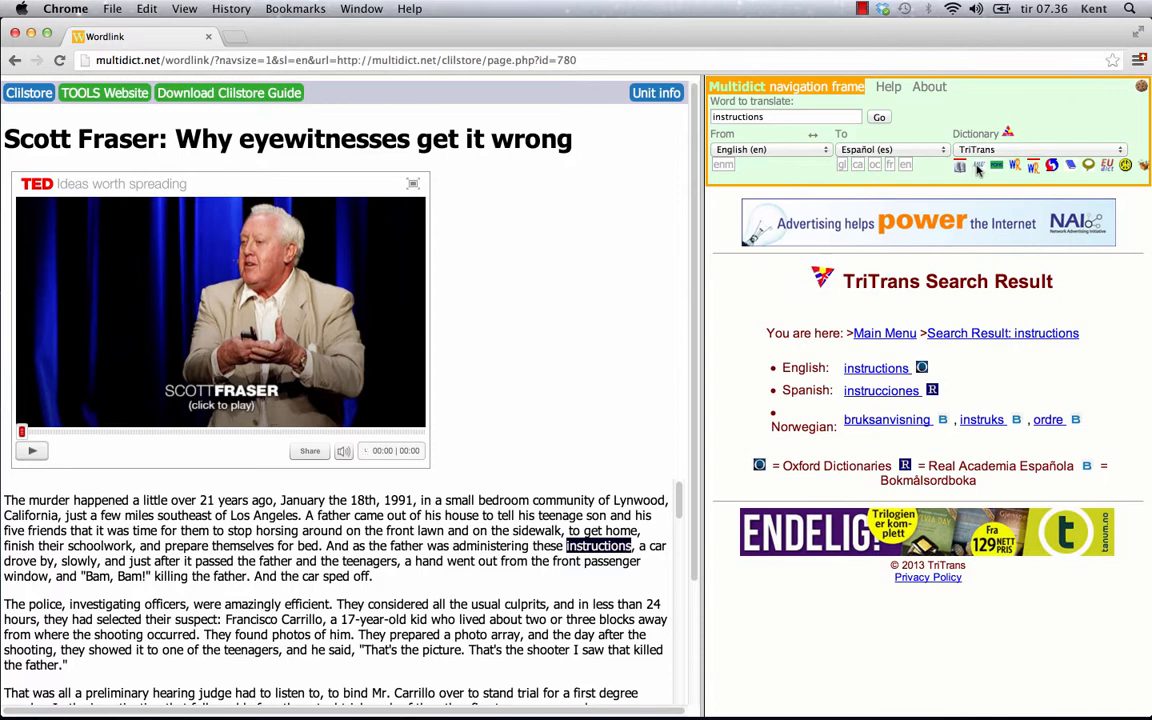
pyautogui.click(978, 170)
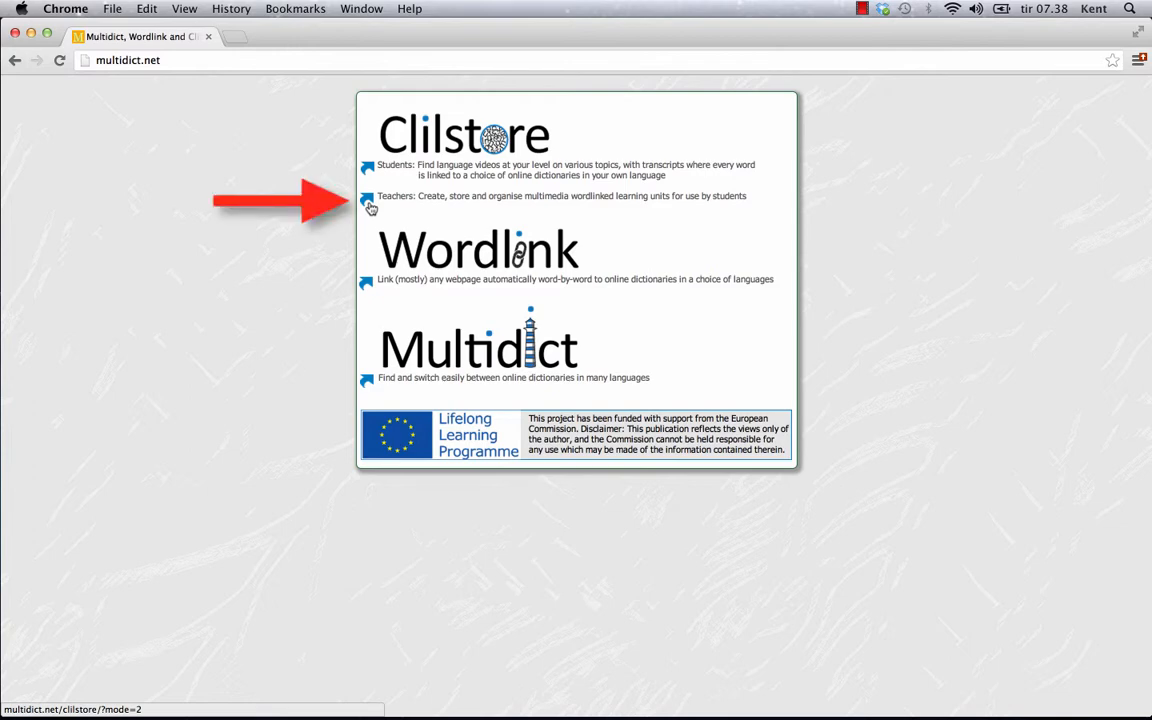
# Open the teacher registration form and enter the userid, full name and e-mail address
pyautogui.click(368, 200)
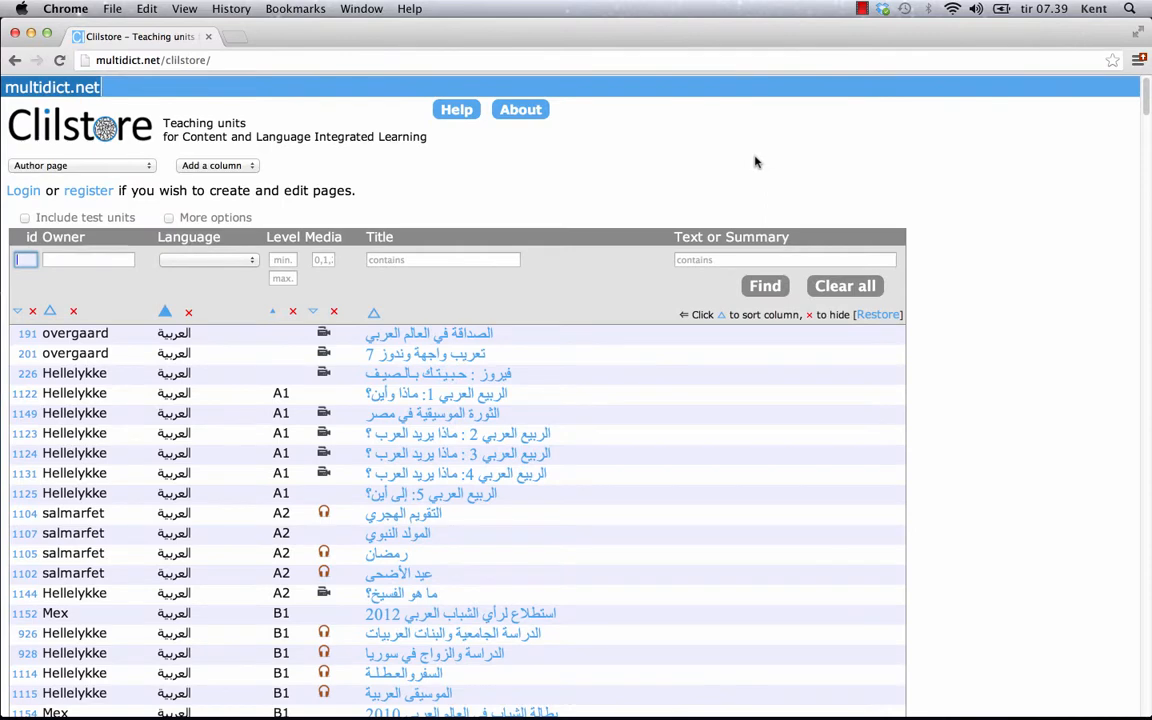
pyautogui.click(90, 191)
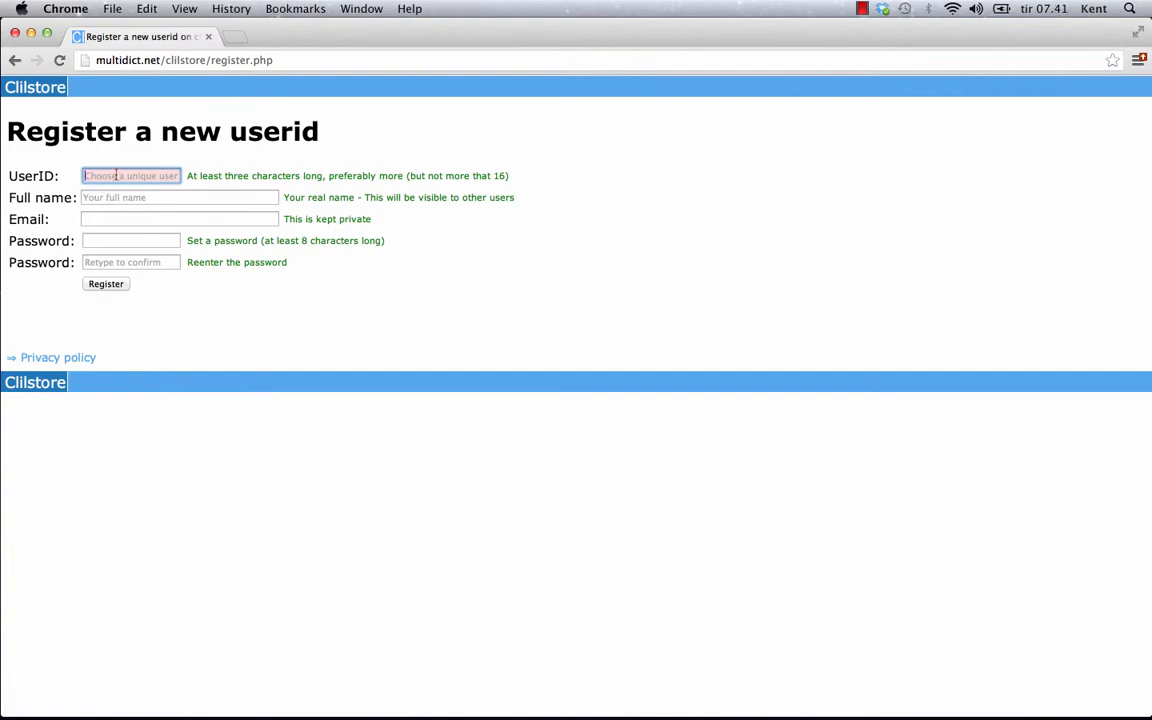
pyautogui.write('daBoss')
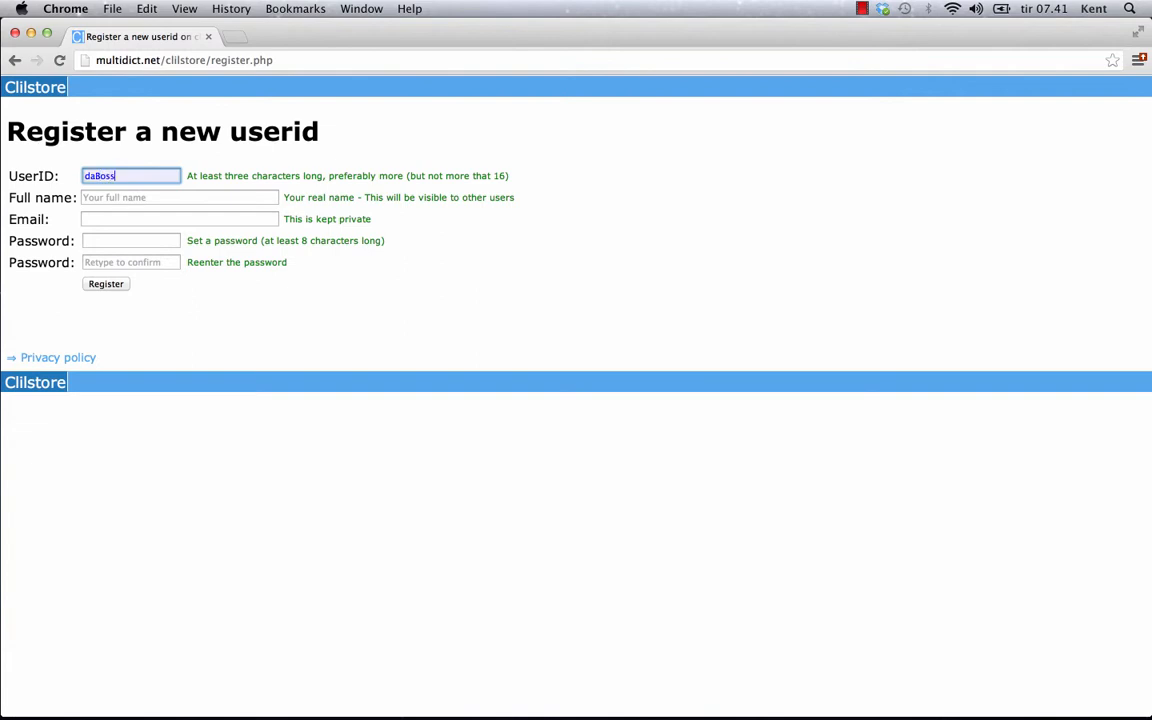
pyautogui.click(113, 196)
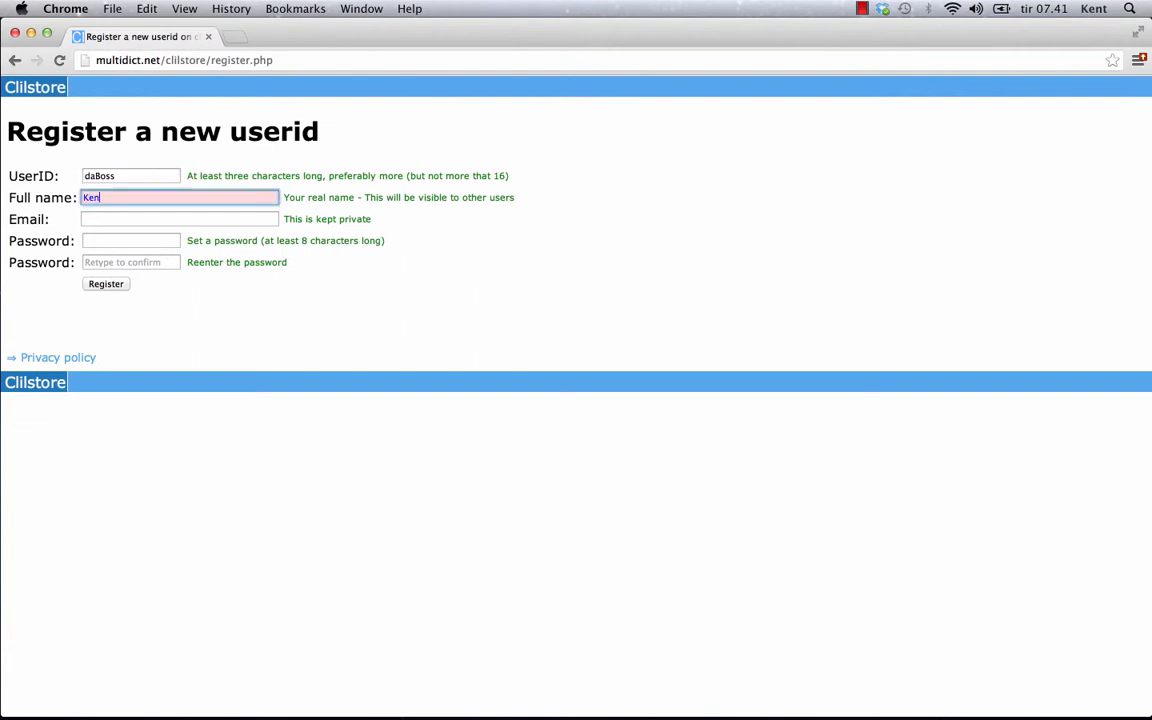
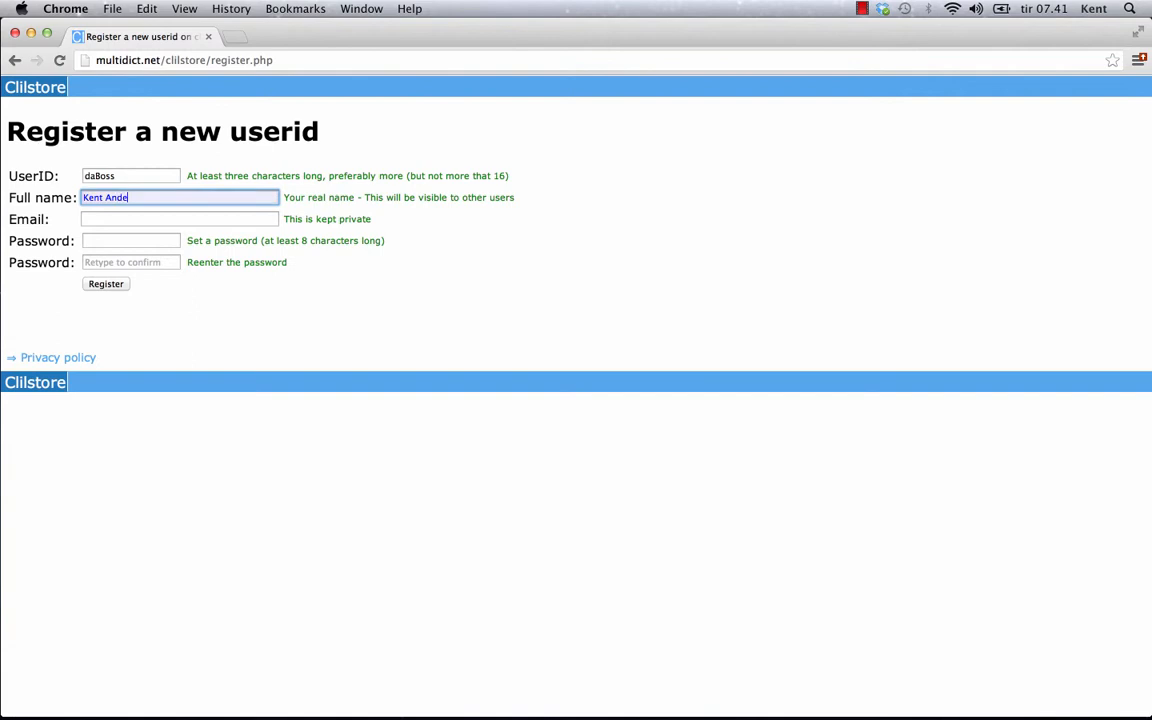
pyautogui.click(118, 215)
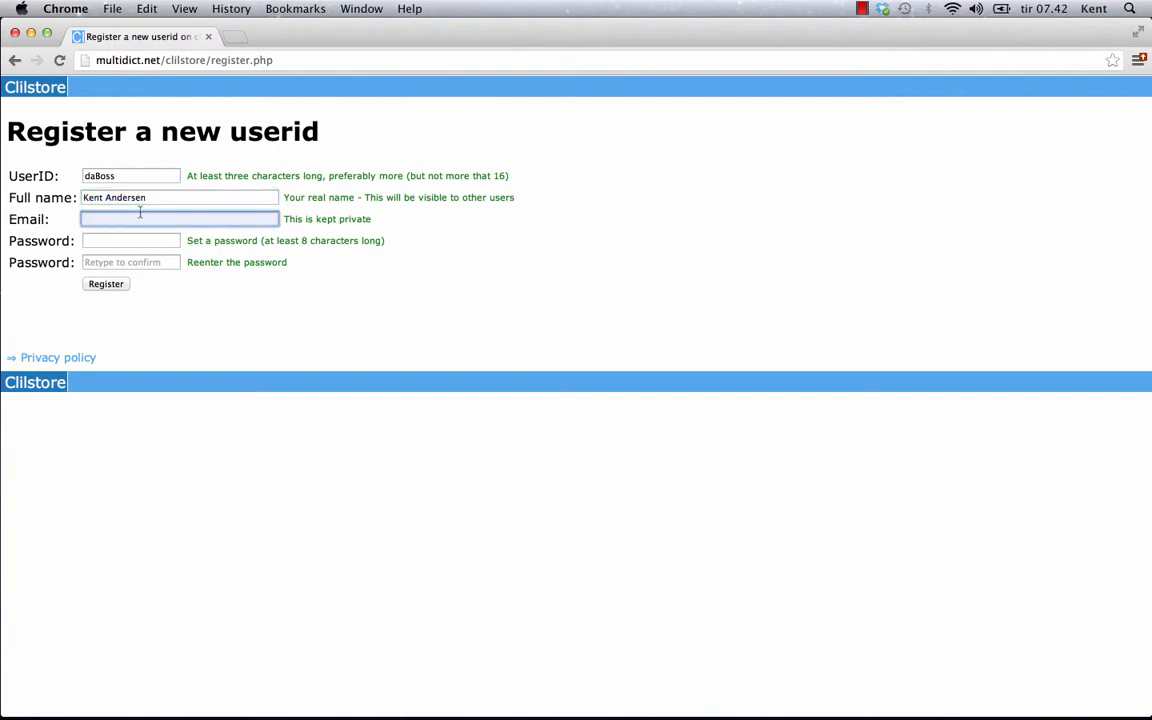
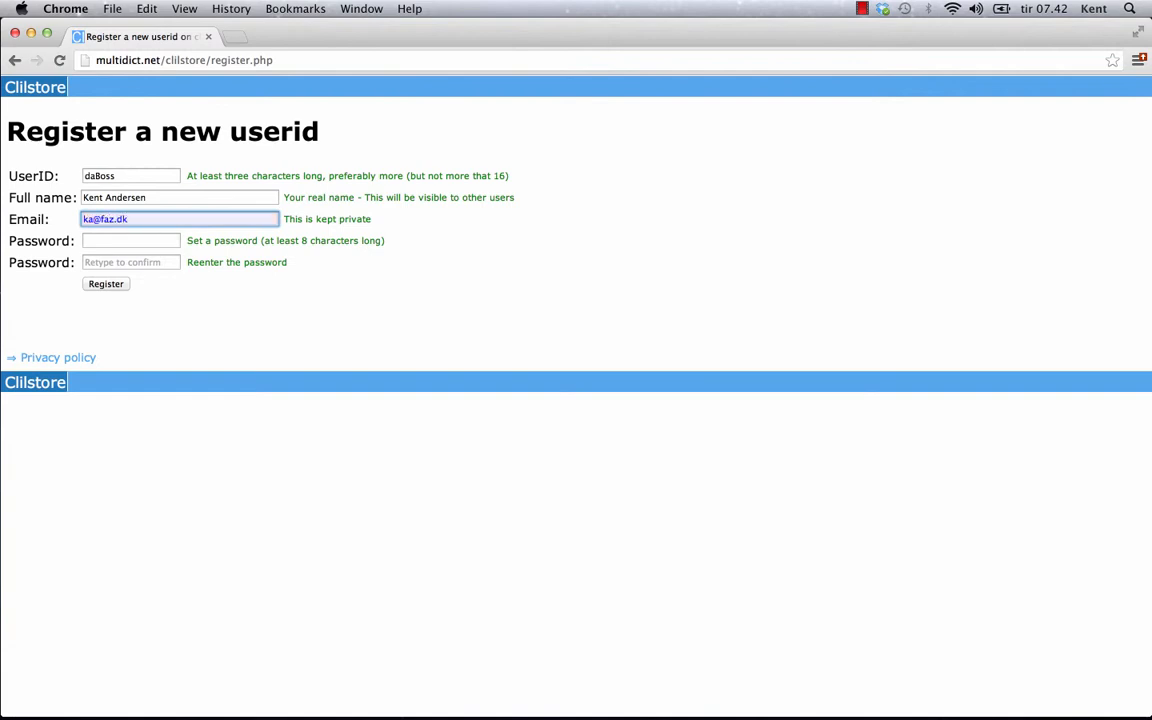
# Enter and confirm the account password, submit the registration and go to login
pyautogui.click(97, 241)
pyautogui.write('•••••••')
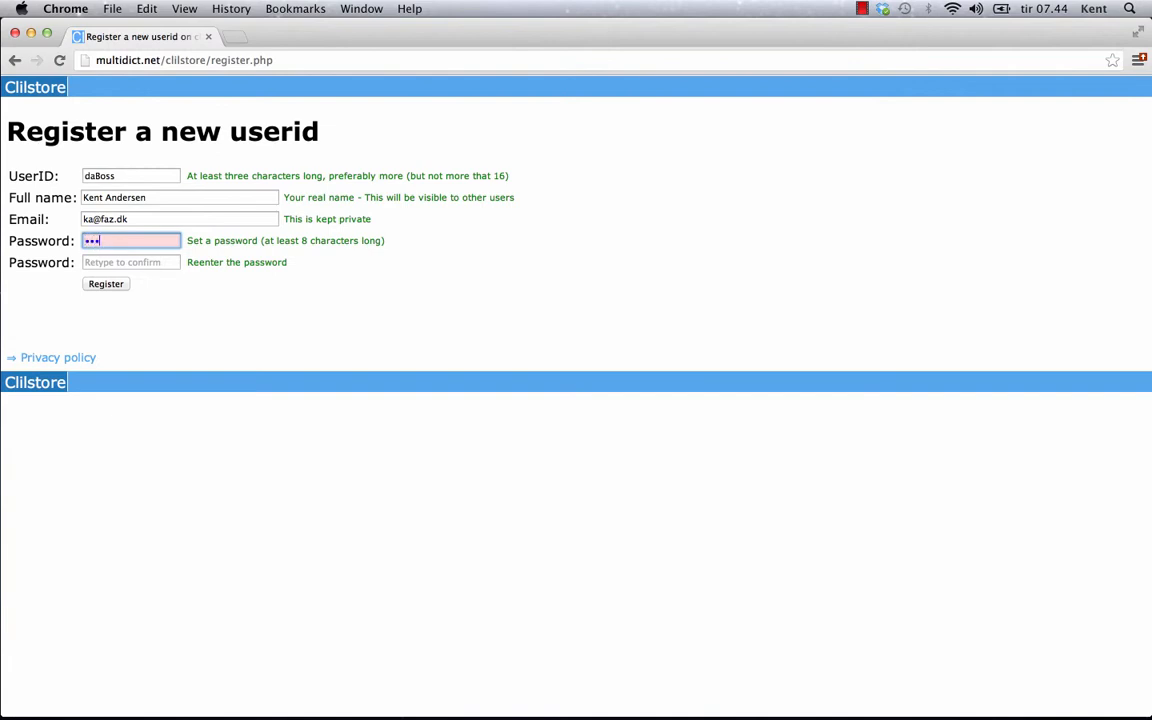
pyautogui.write('•••••')
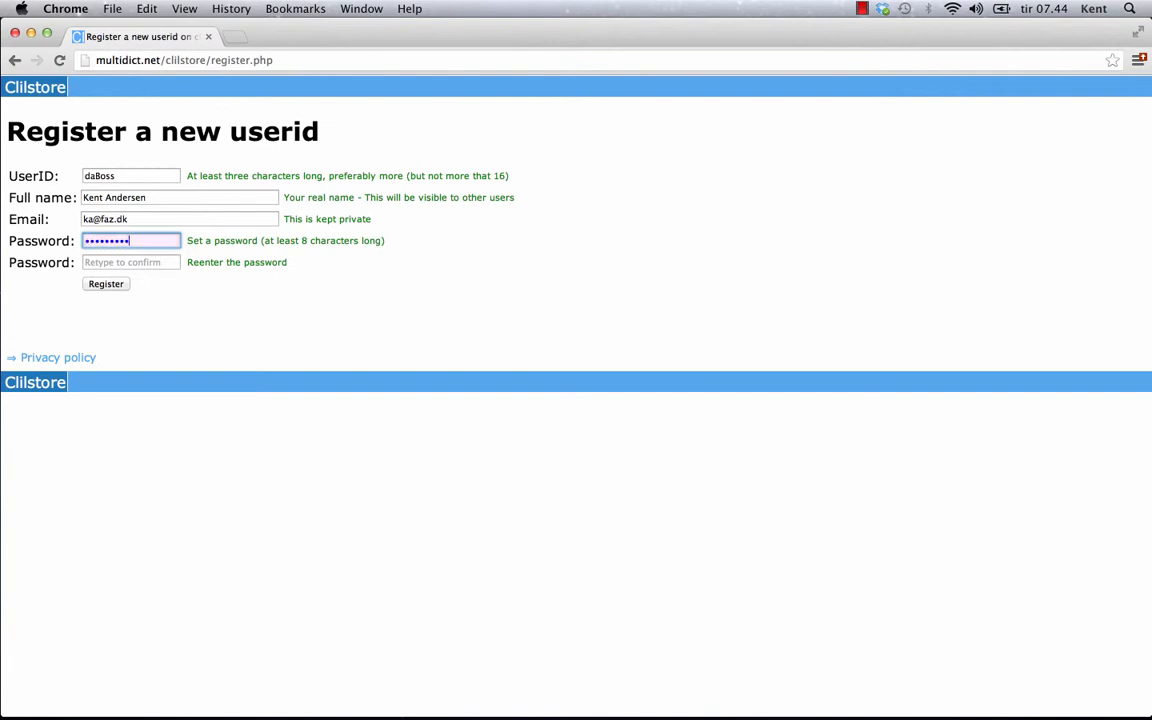
pyautogui.press('Tab')
pyautogui.write('•••••••')
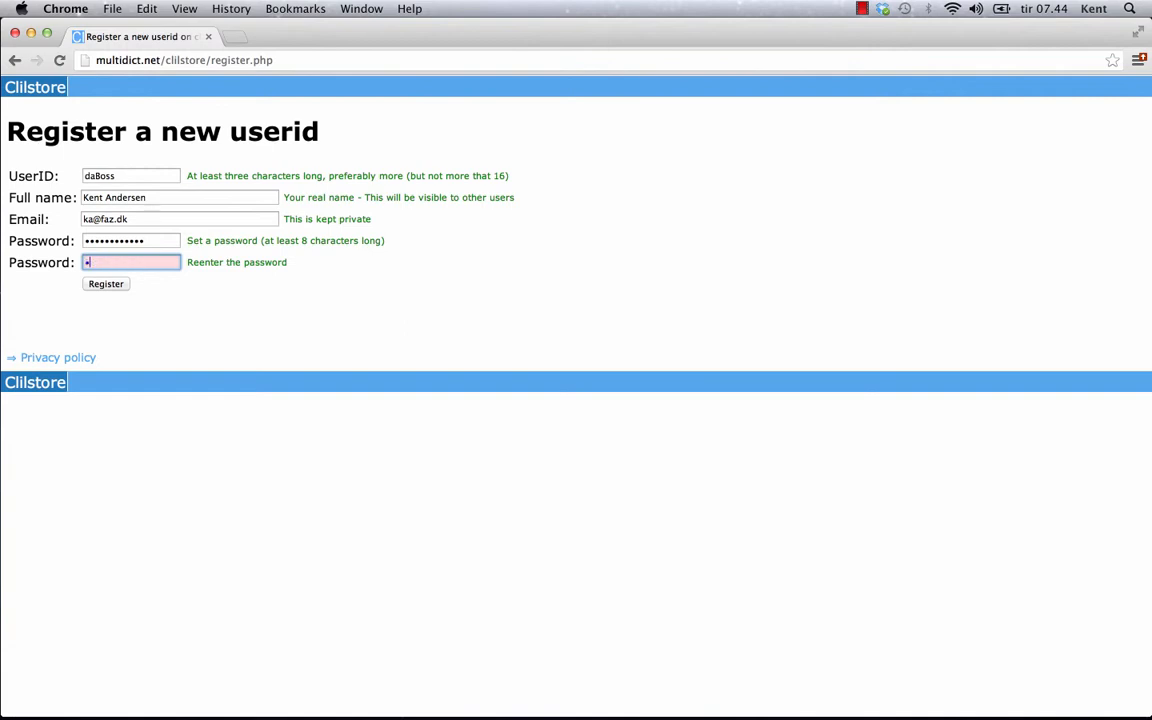
pyautogui.write('•••••')
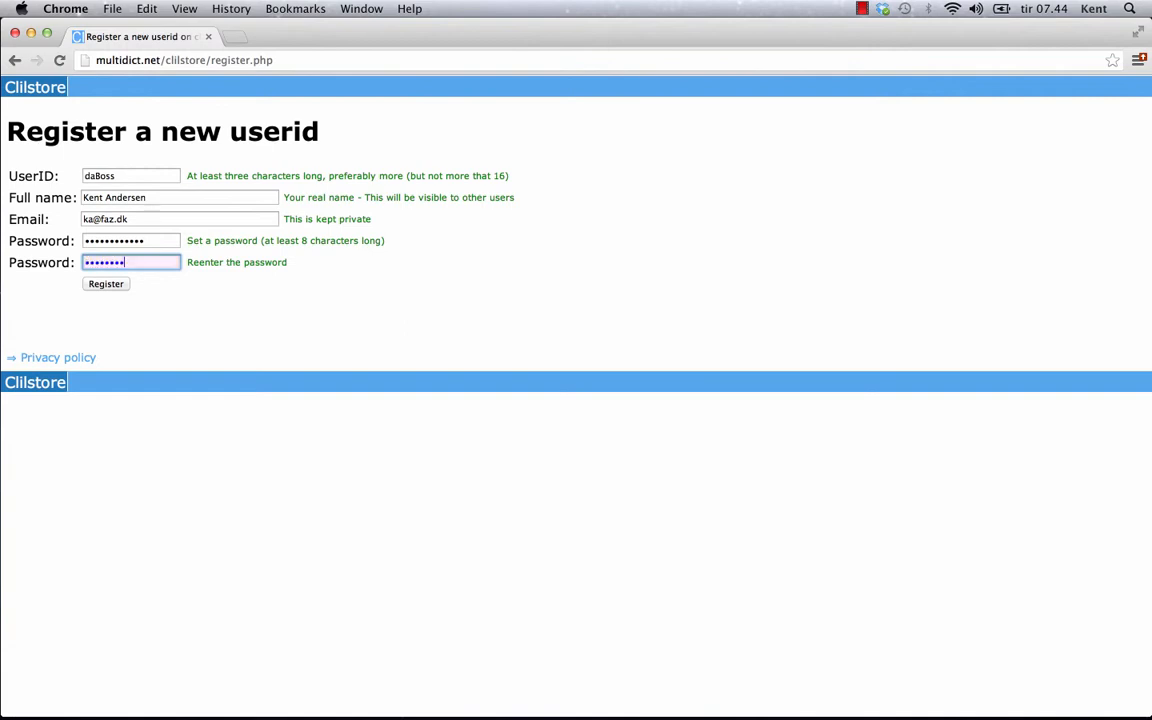
pyautogui.click(104, 283)
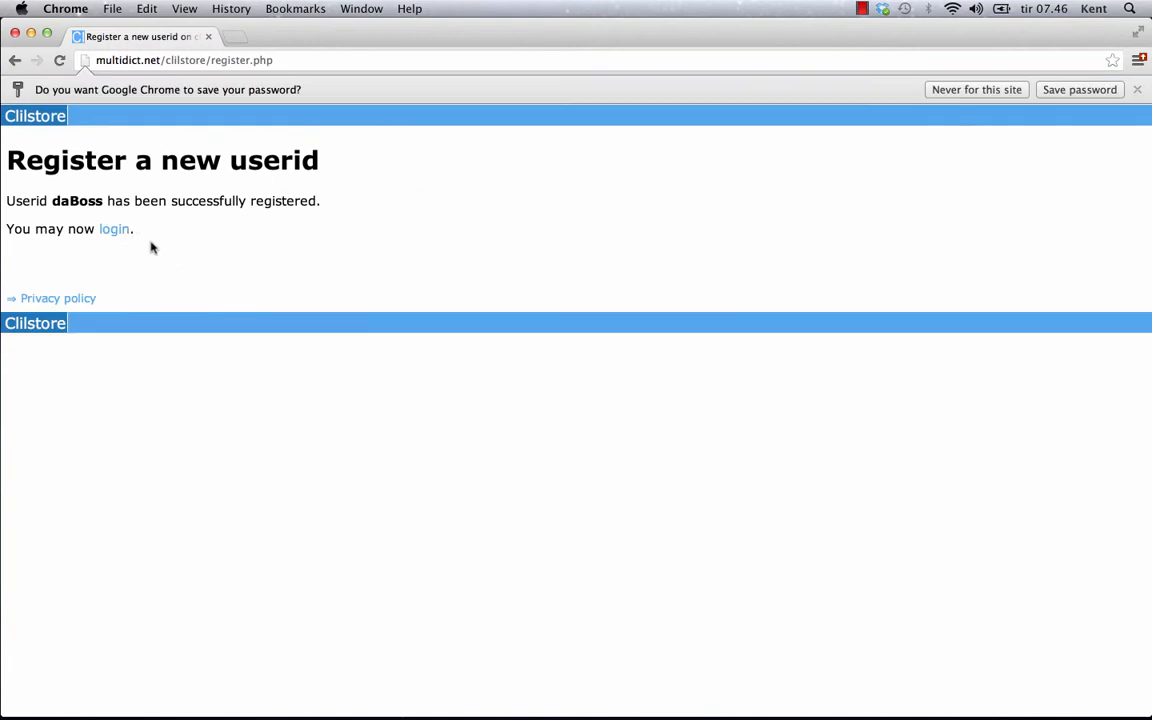
pyautogui.doubleClick(114, 230)
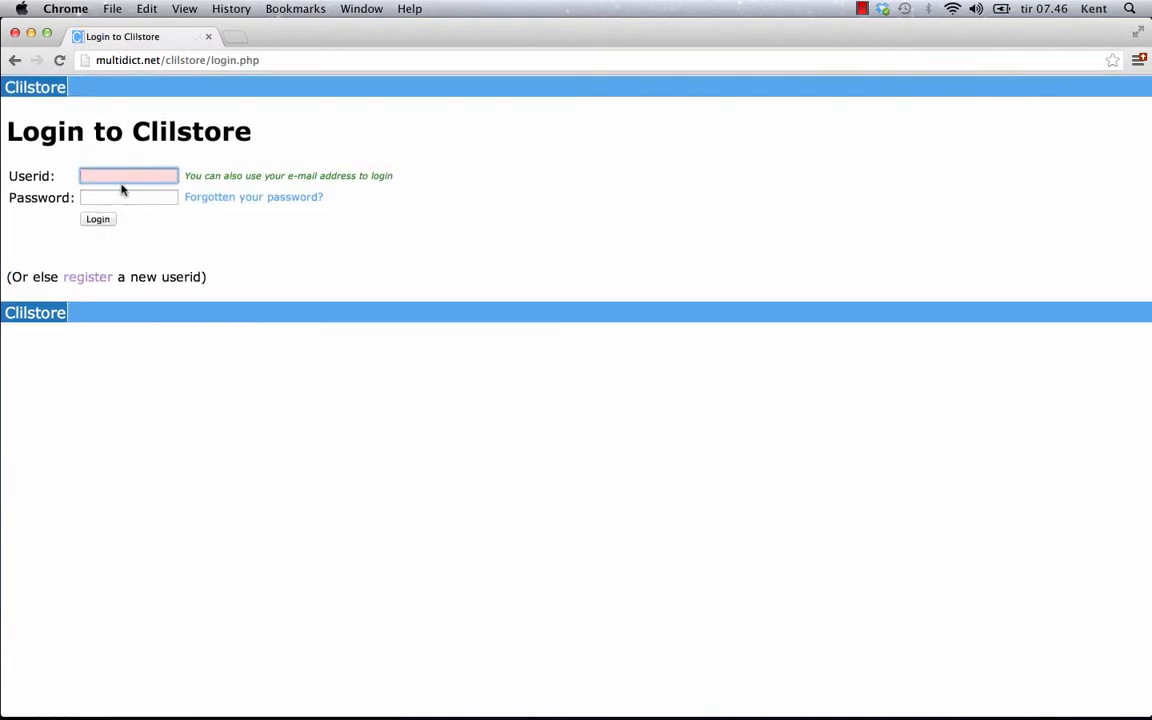
# Log in to Clilstore with the new userid and its password
pyautogui.write('daBoss')
pyautogui.press('Tab')
pyautogui.write('••••••')
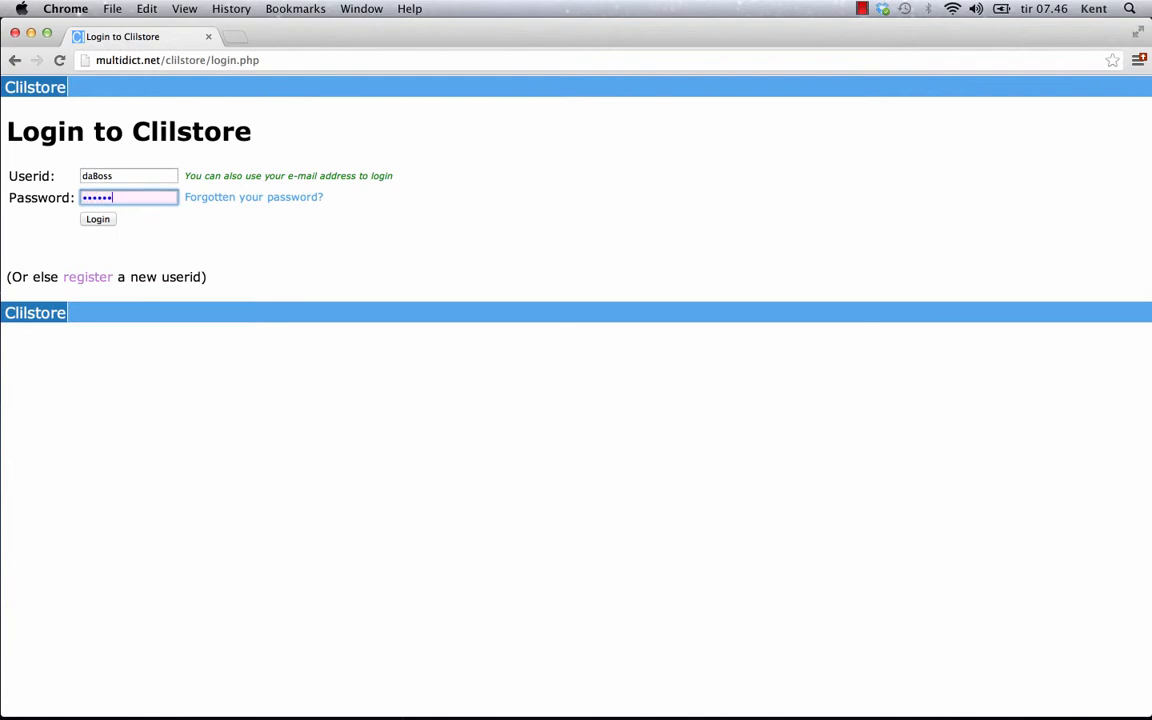
pyautogui.write('••••••')
pyautogui.click(103, 219)
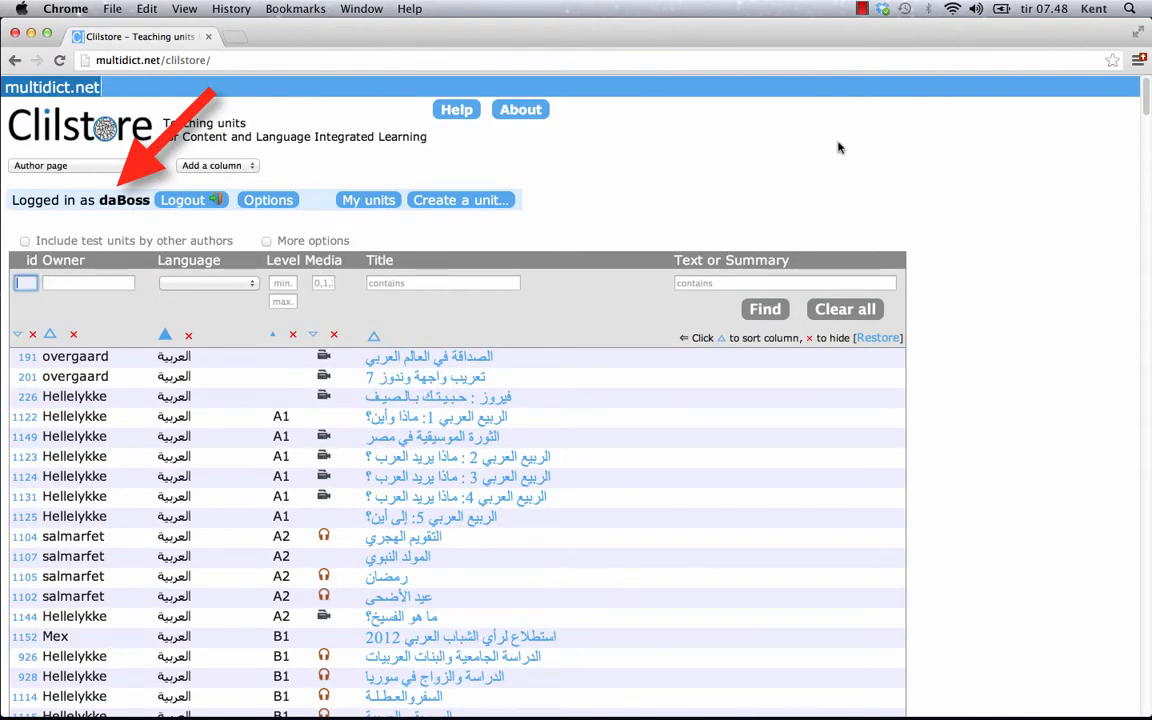
# Start a new unit titled 'Scott Fraser: Why eyewitnesses get it wrong'
pyautogui.click(460, 201)
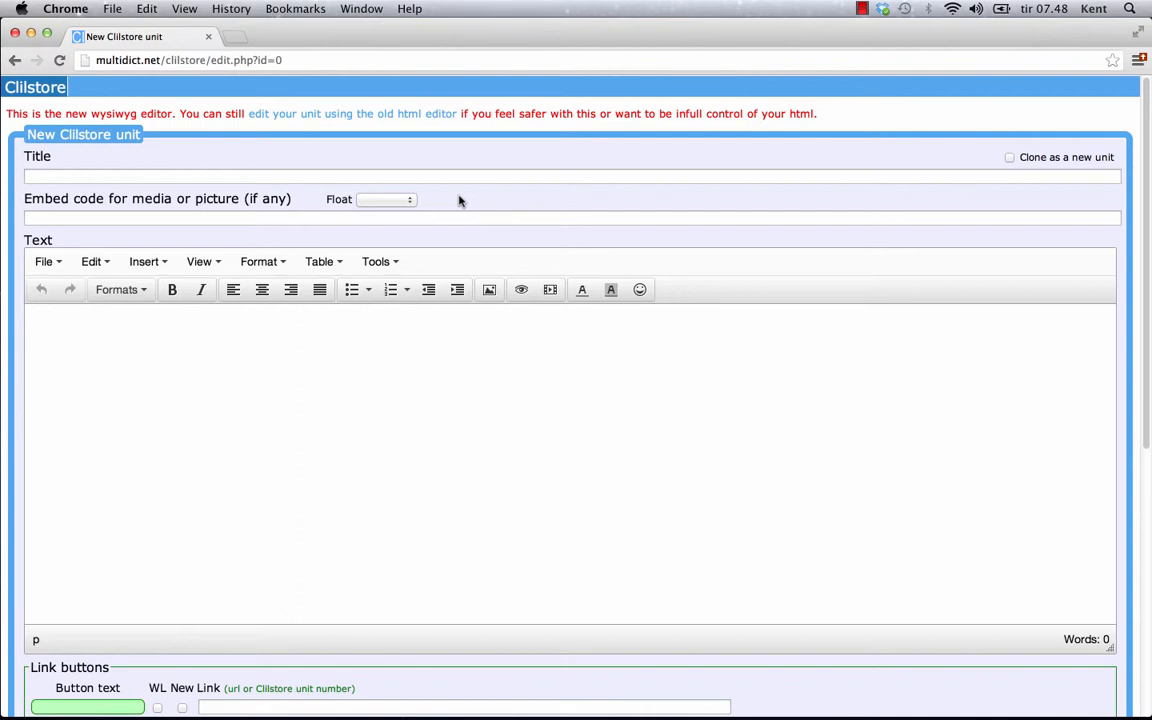
pyautogui.click(757, 174)
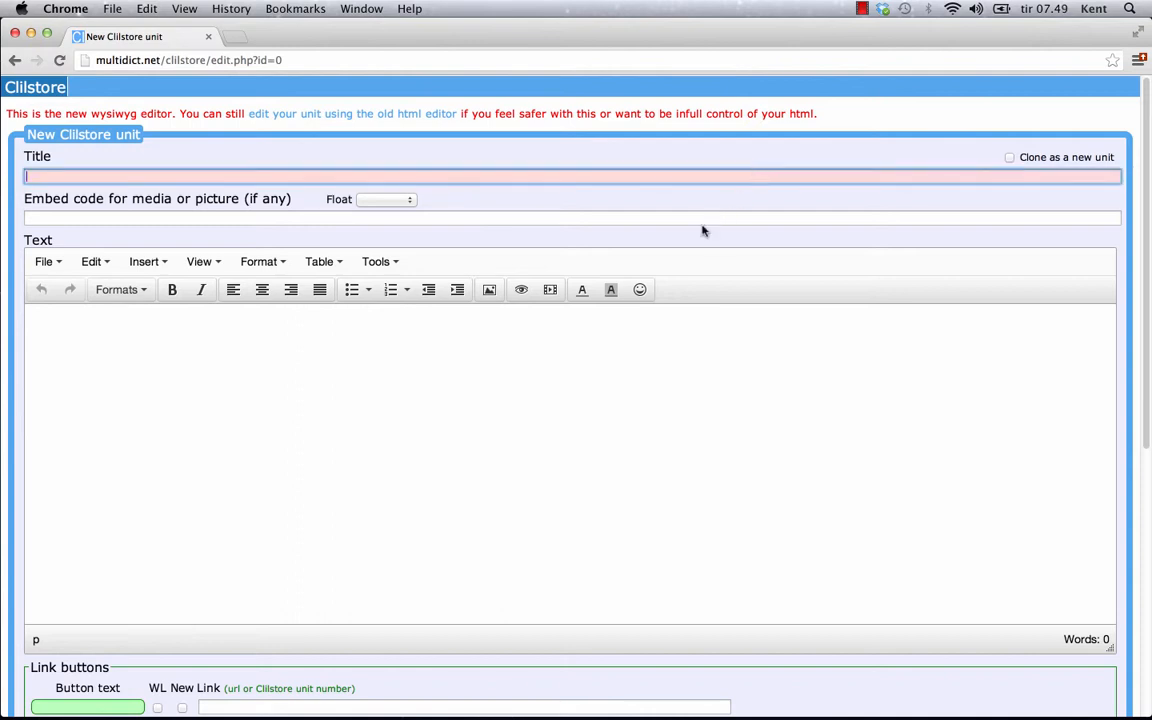
pyautogui.click(640, 217)
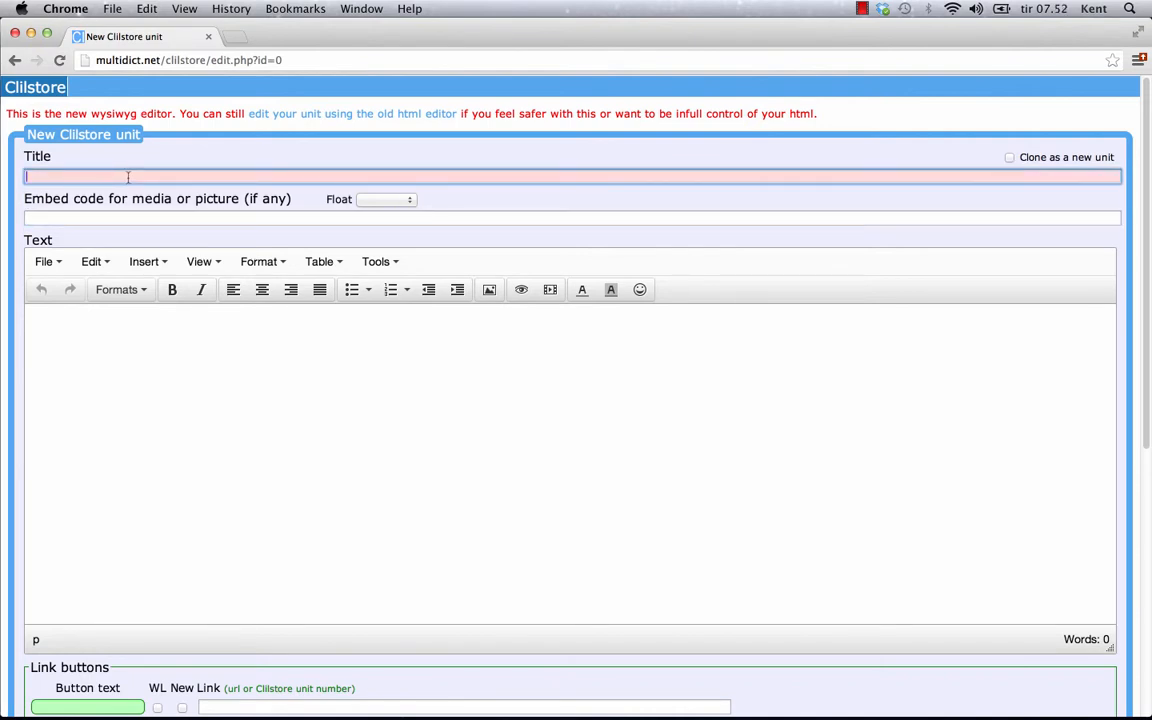
pyautogui.write('Scott Fraser: Why eyewitnesses get it wrong')
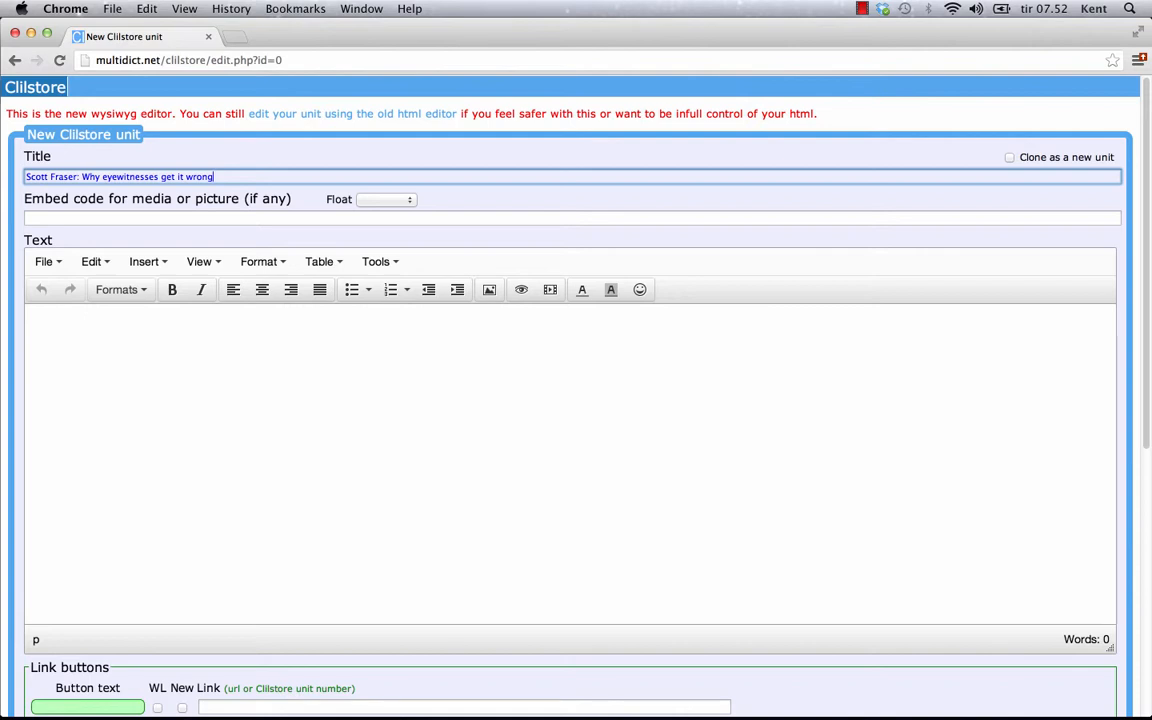
pyautogui.press('Tab')
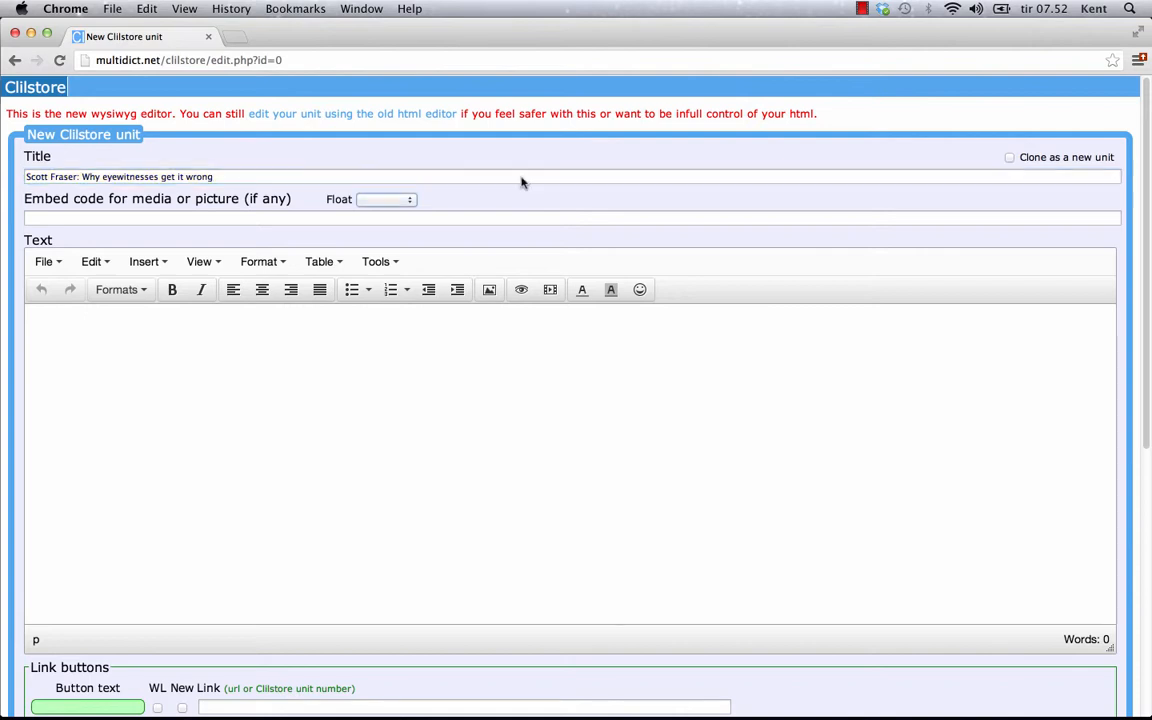
# Set the unit's media float option to 'scroll text'
pyautogui.click(409, 202)
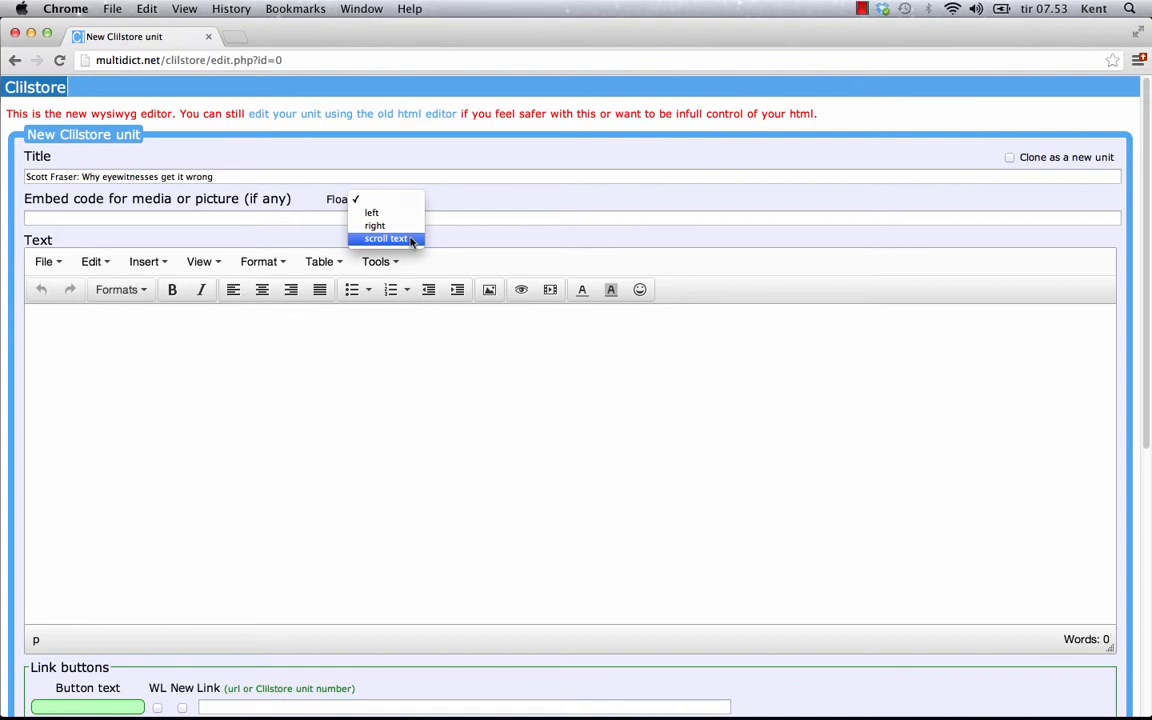
pyautogui.click(410, 240)
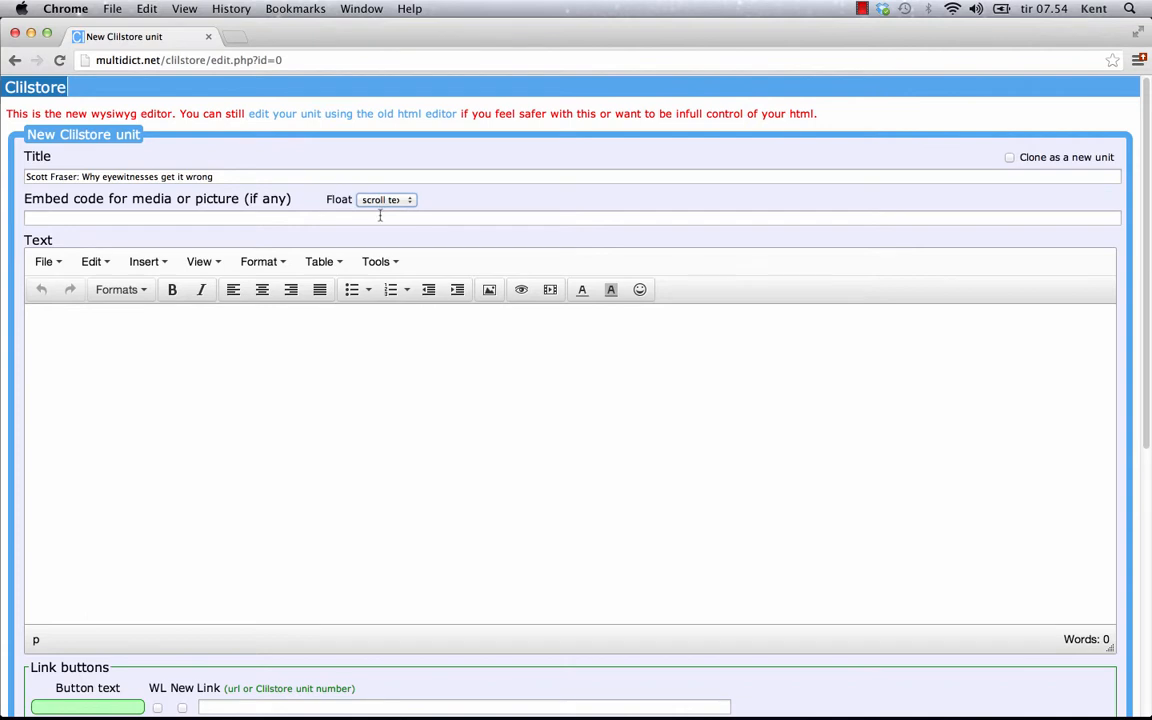
pyautogui.click(380, 216)
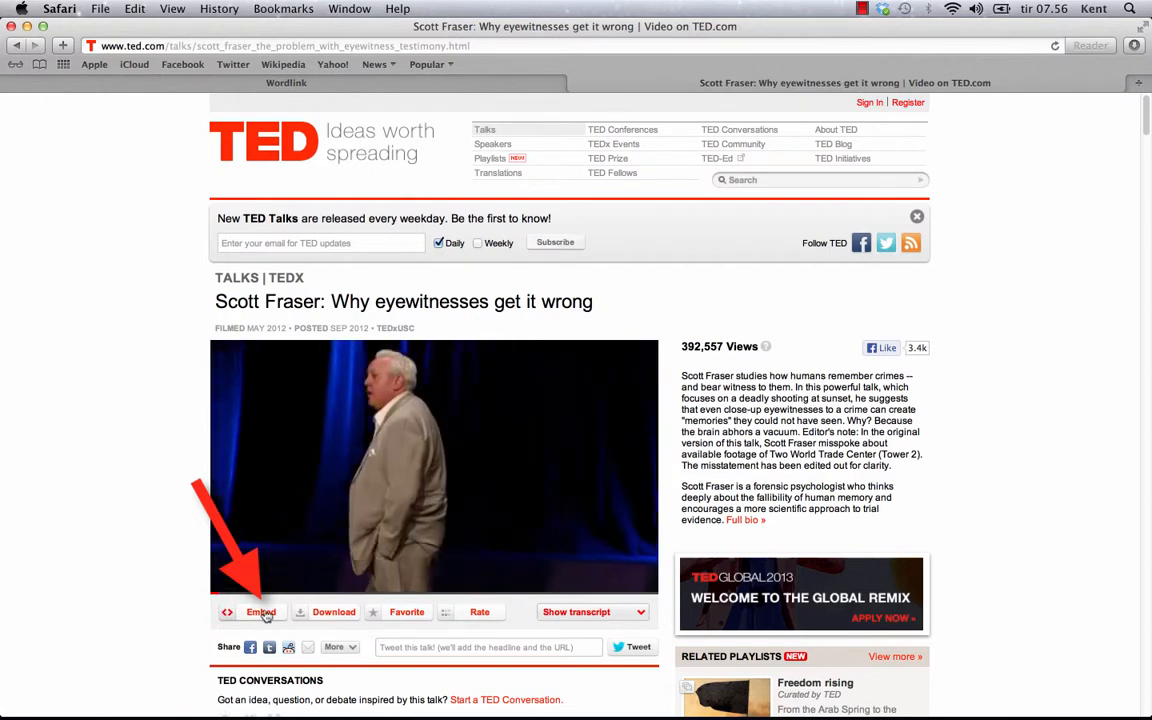
# Copy the talk's 560 x 315 iframe embed code from TED's Embed dialog
pyautogui.click(262, 613)
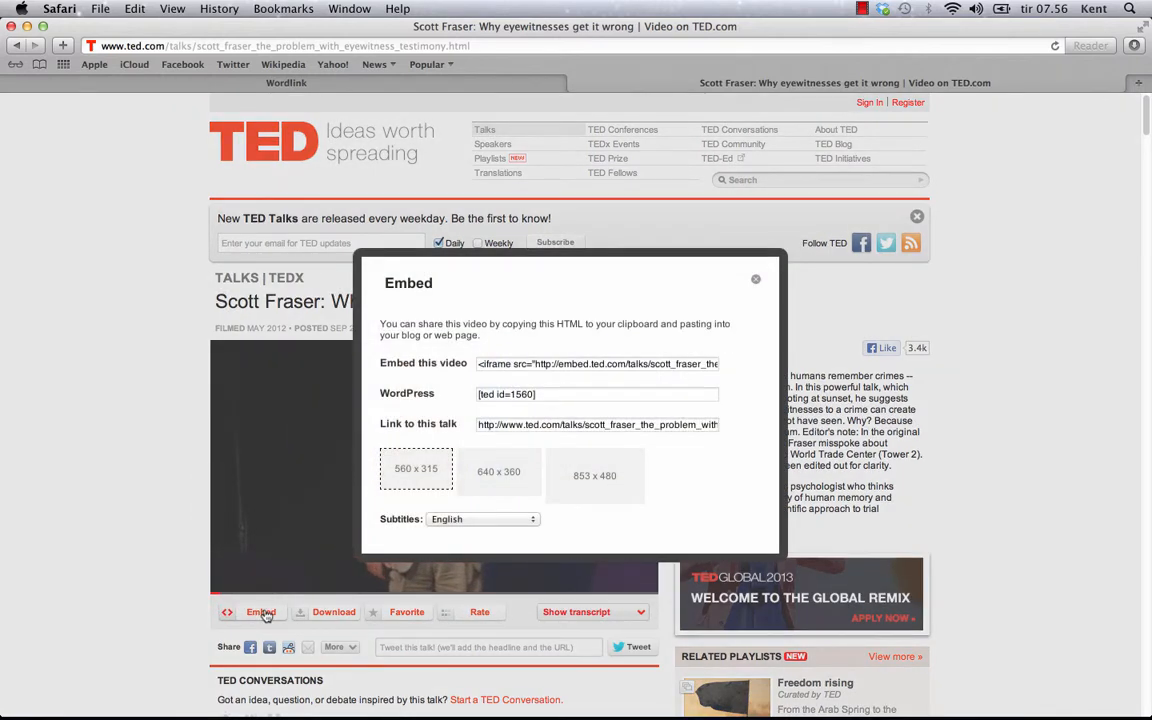
pyautogui.click(565, 366)
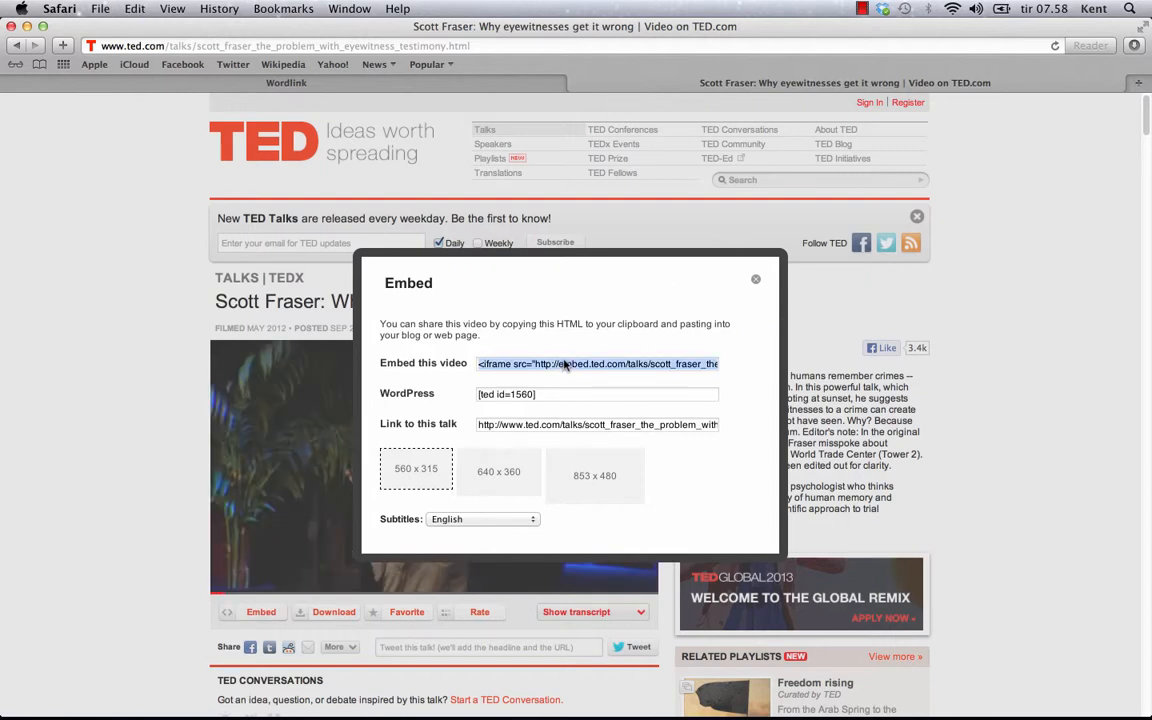
pyautogui.press('super+Tab')
pyautogui.press('super+Tab')
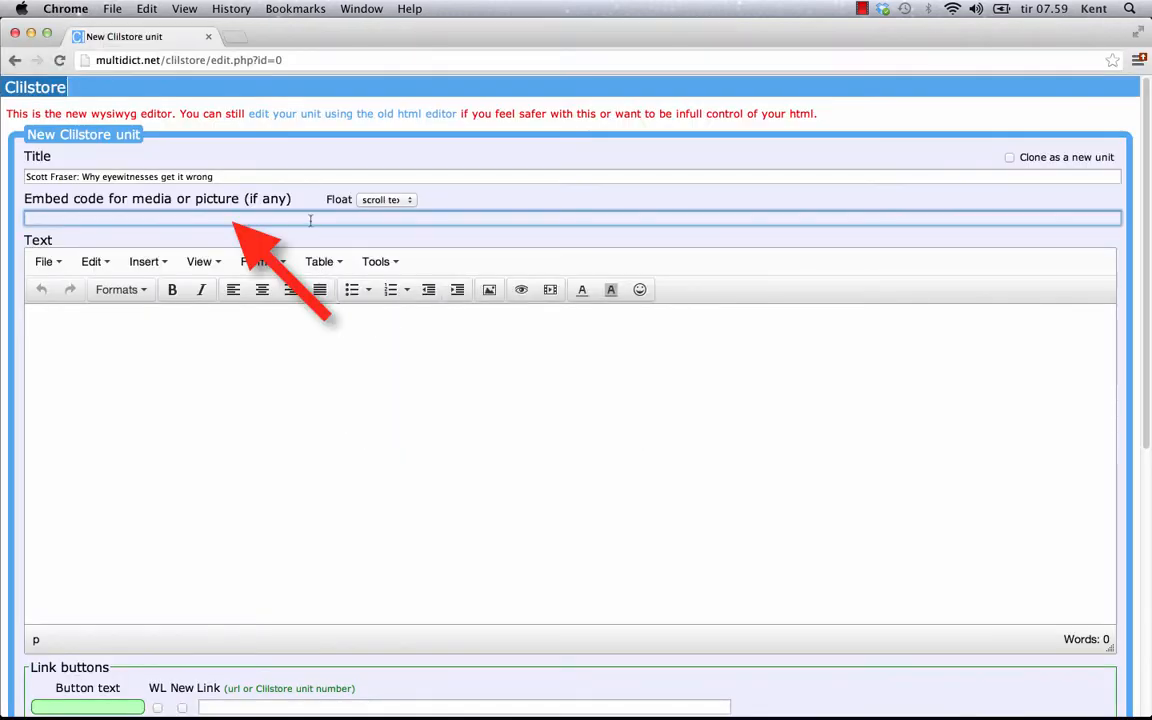
# Paste the embed code and talk description, with breaks before a new paragraph and Editor's note
pyautogui.write('<iframe src="http://embed.ted.com/talks/scott_fraser_the_problem_with_eyewitness_testimony.html" width="560" height="315" frameborder="0" scrolling="no" webkitAllowFullScreen mozallowfullscreen allowFullScreen></iframe>')
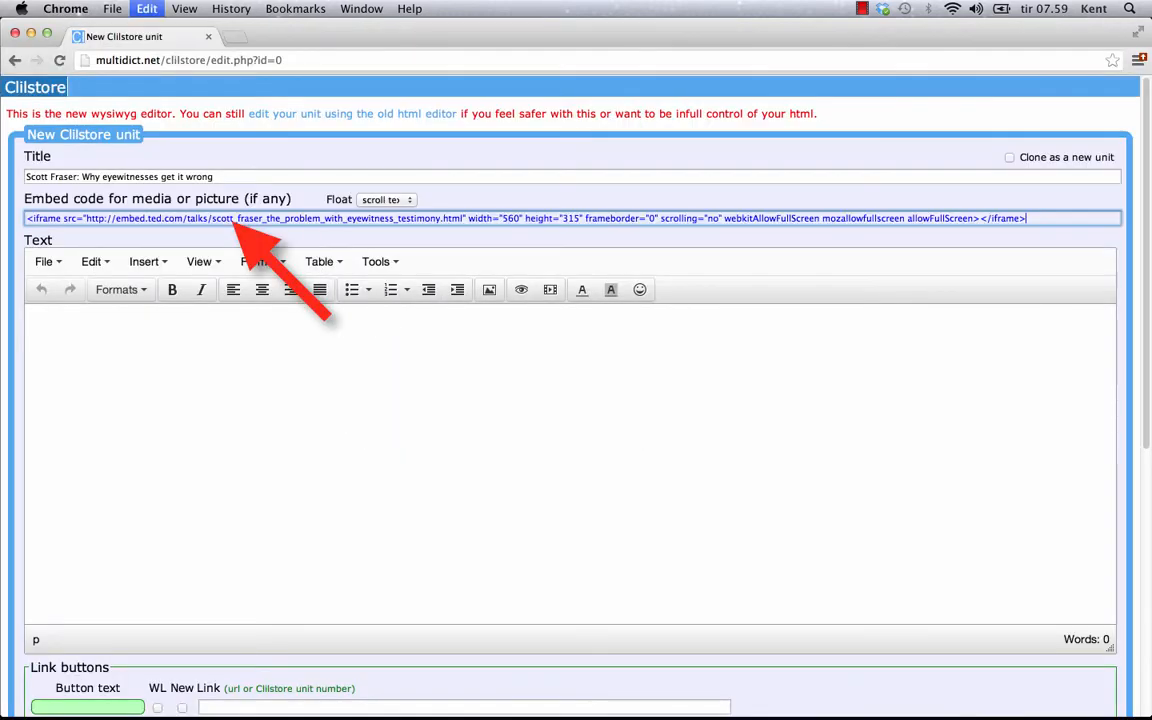
pyautogui.click(350, 414)
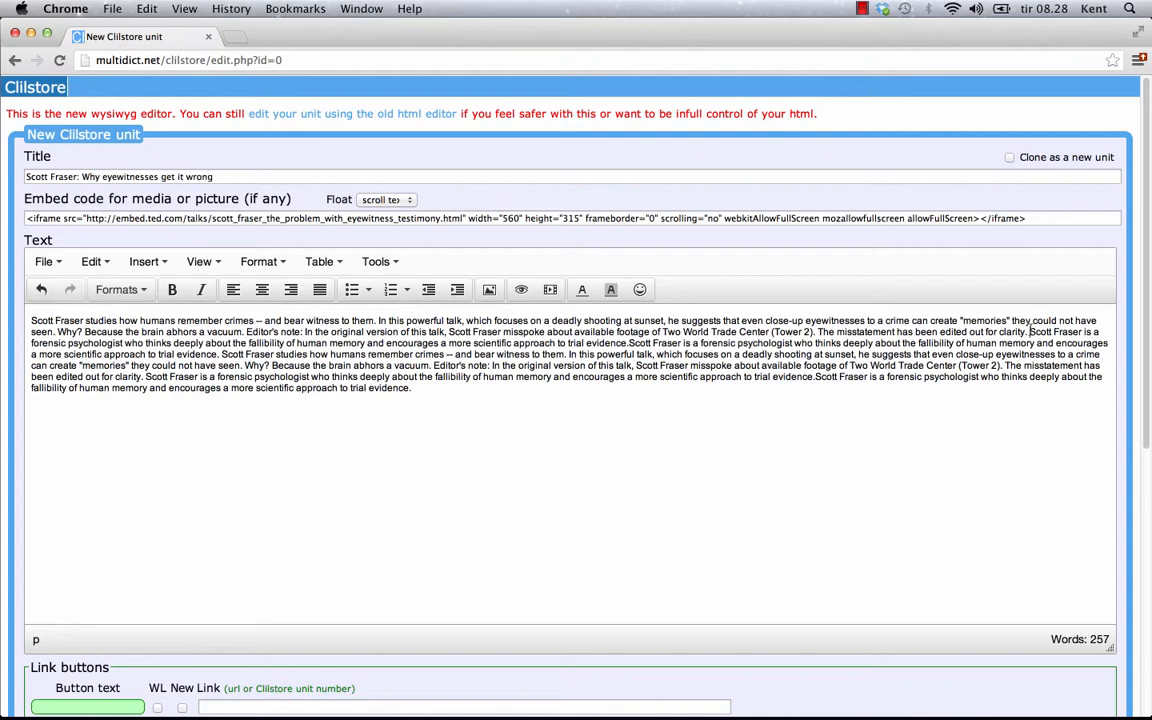
pyautogui.press('Return')
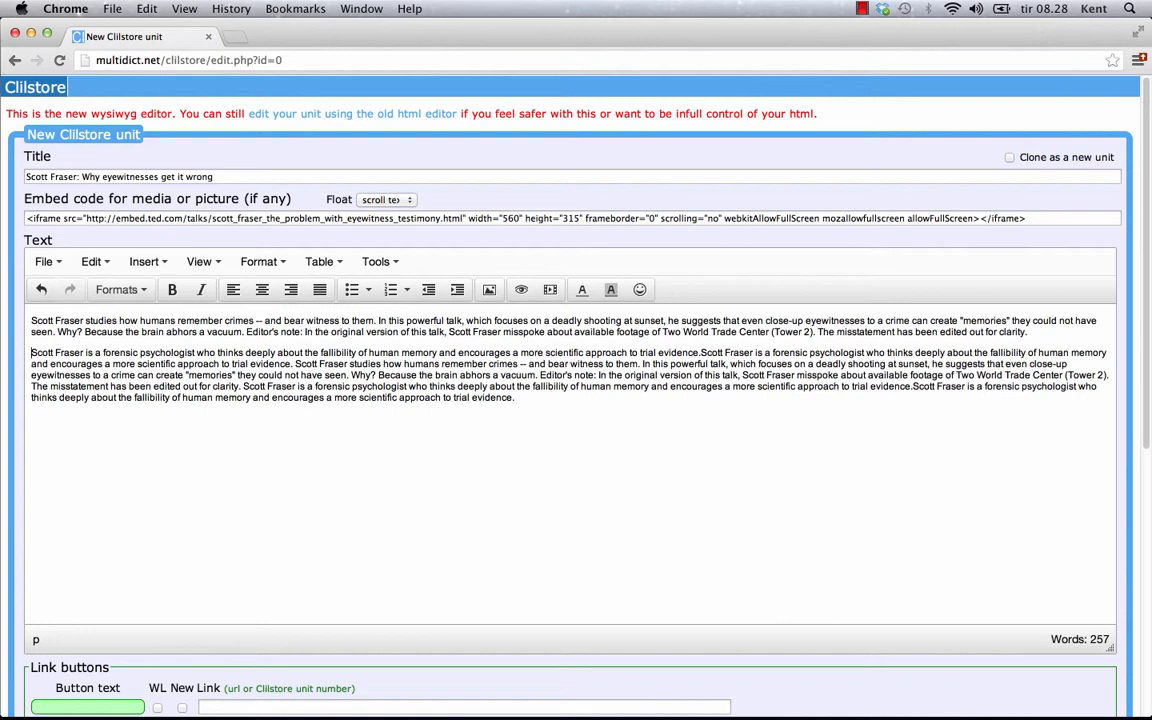
pyautogui.click(539, 375)
pyautogui.hotkey('shift', 'Return')
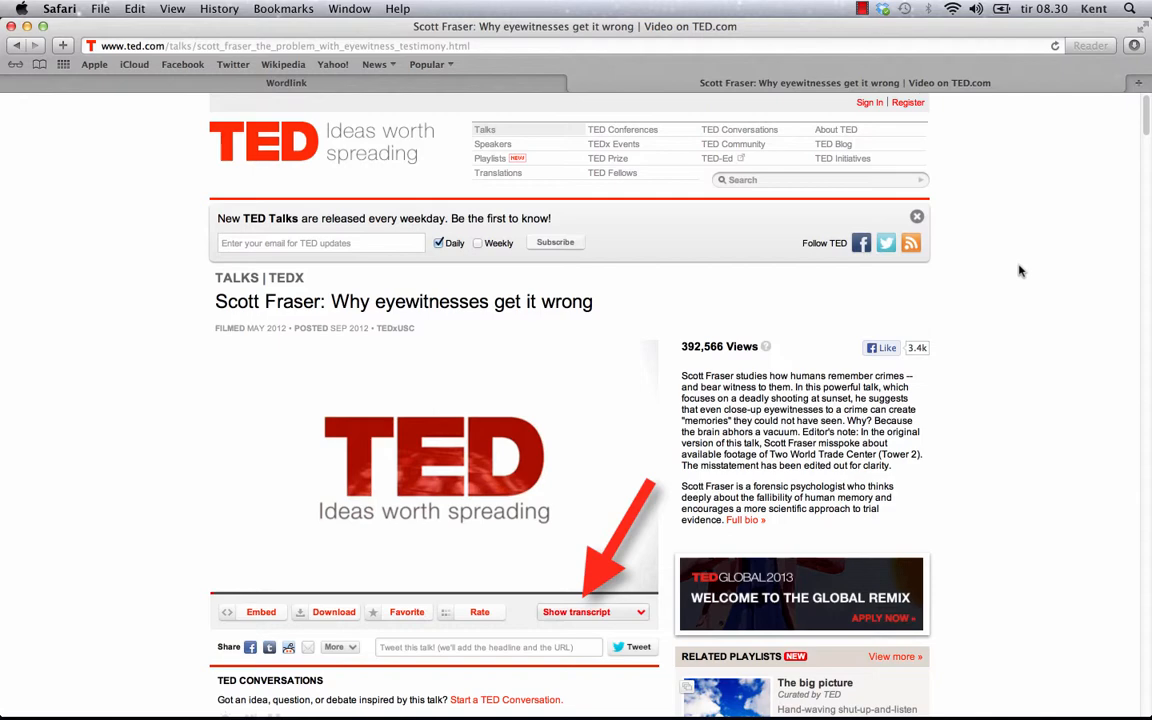
# Show the talk's English transcript on TED.com and select the whole transcript text
pyautogui.click(585, 612)
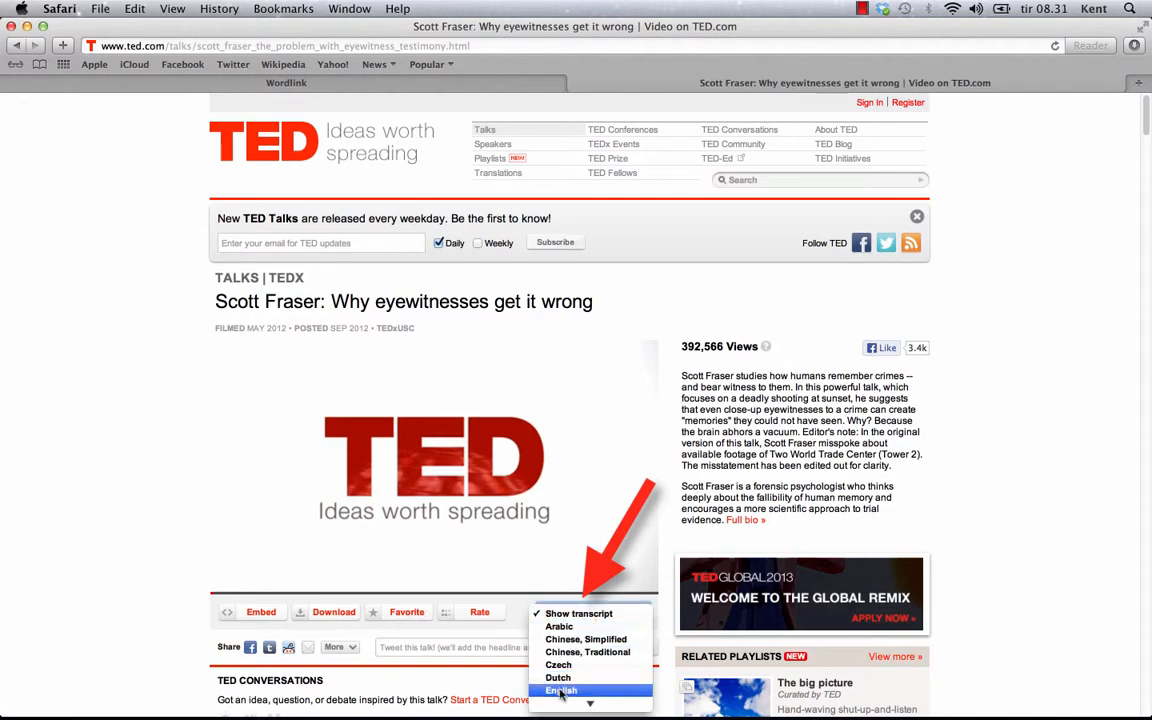
pyautogui.click(530, 626)
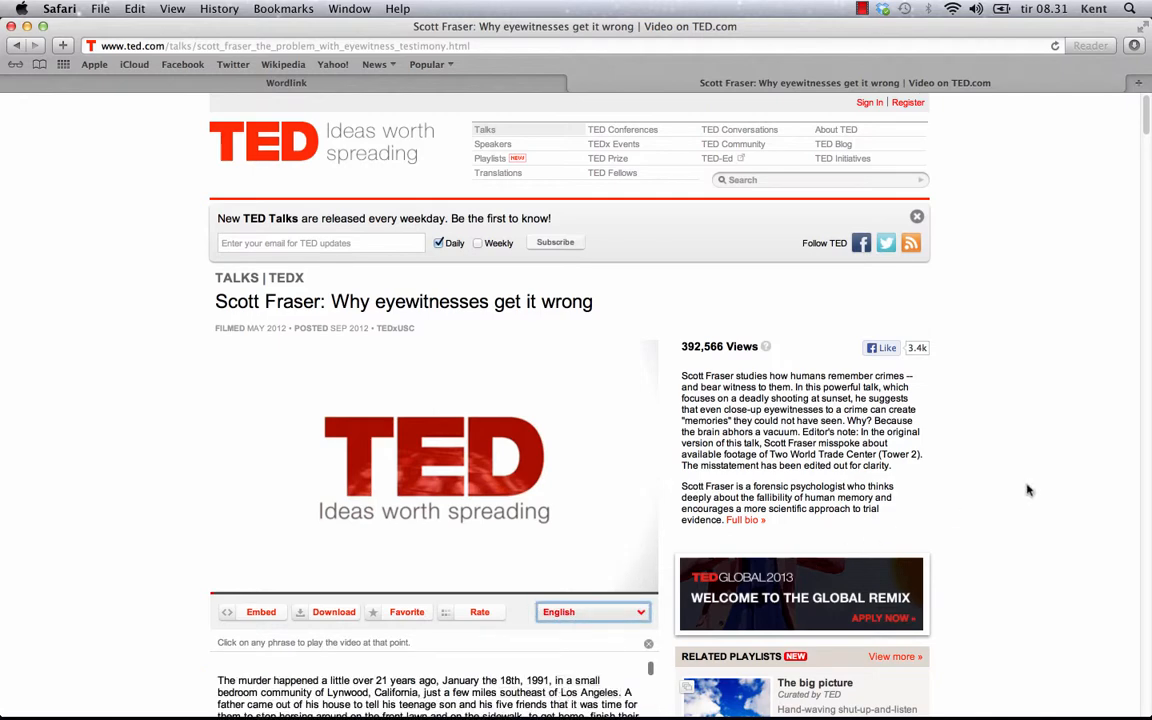
pyautogui.scroll(-1, 1038, 480)
pyautogui.scroll(-5, 1038, 480)
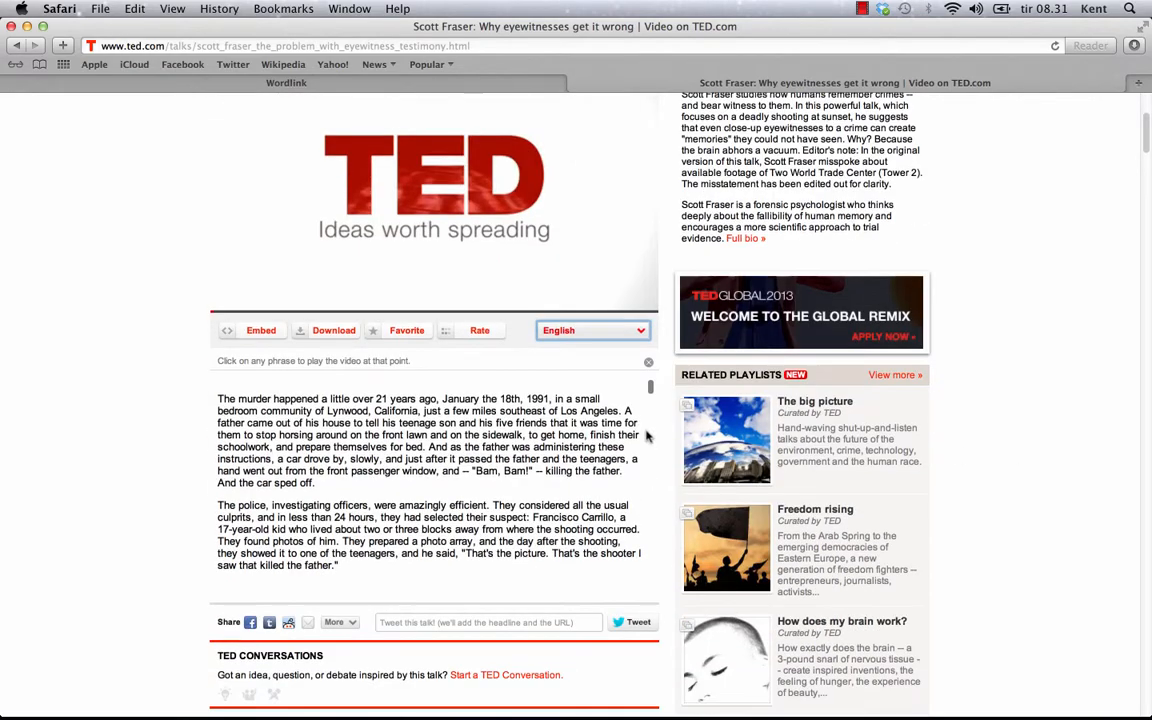
pyautogui.moveTo(650, 388); pyautogui.dragTo(589, 570)
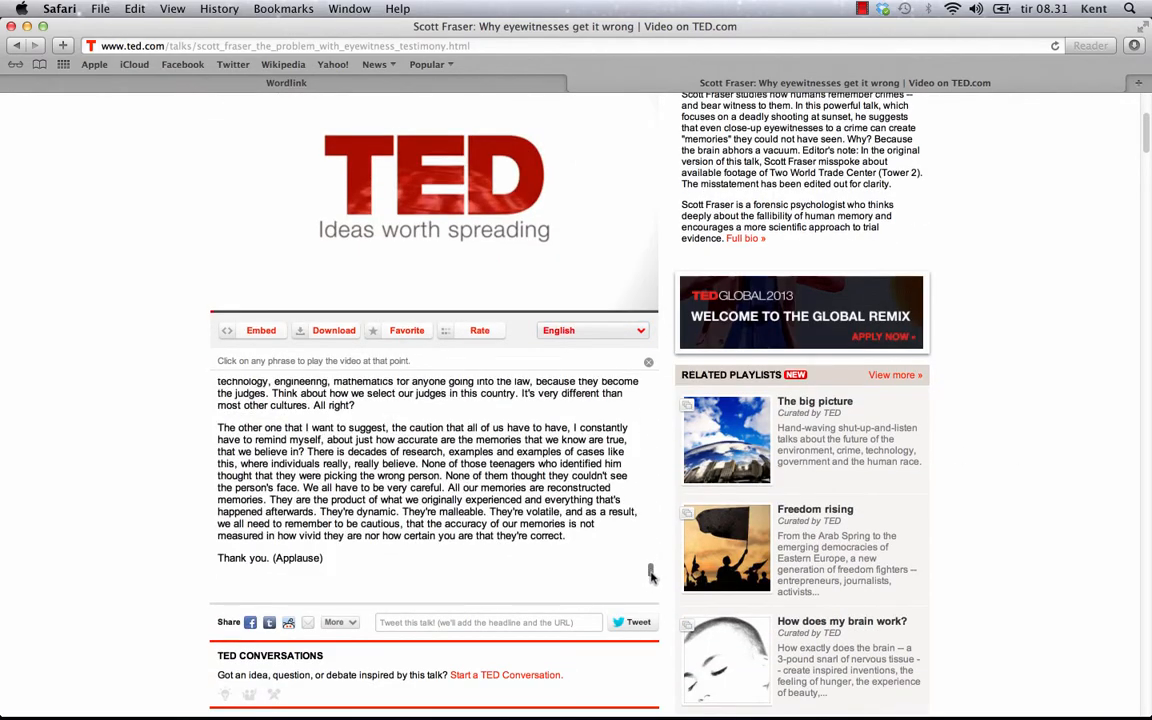
pyautogui.moveTo(345, 570); pyautogui.dragTo(228, 371)
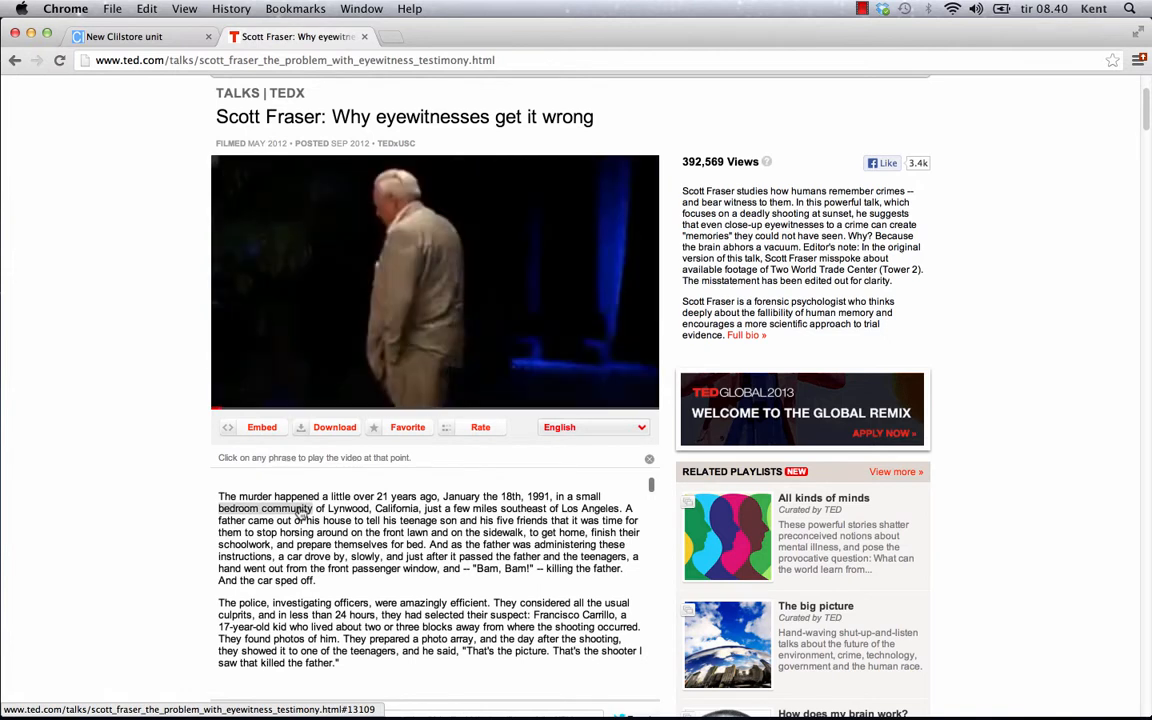
pyautogui.click(458, 551)
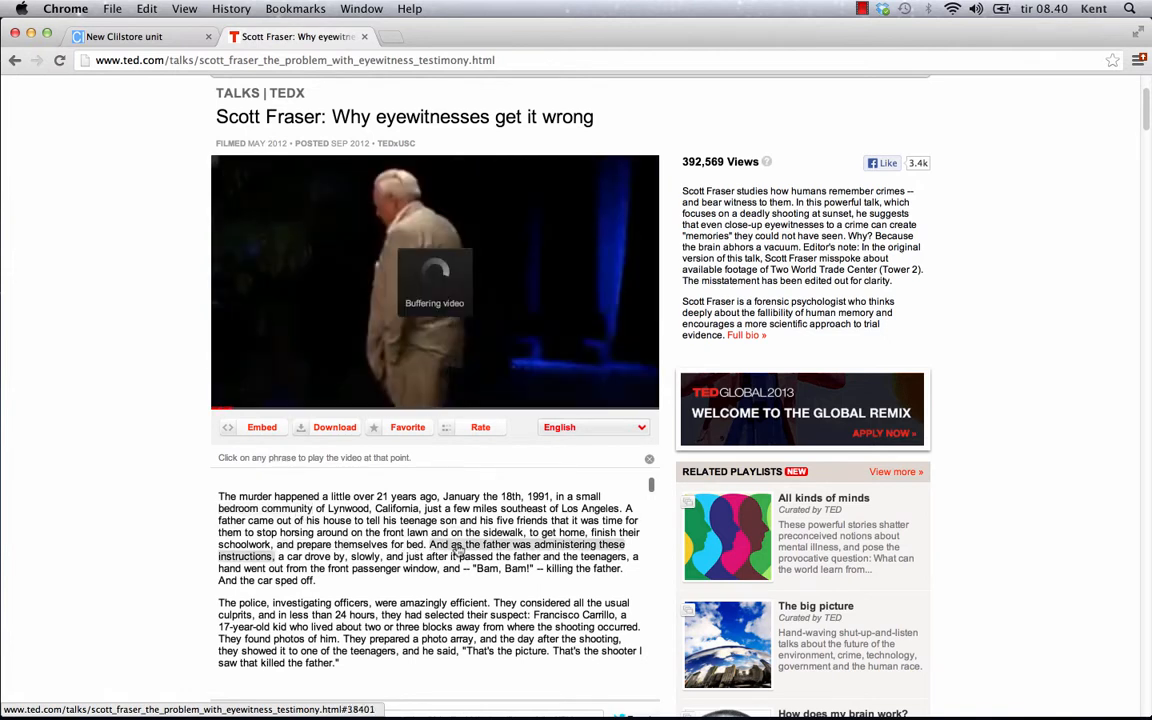
pyautogui.click(476, 561)
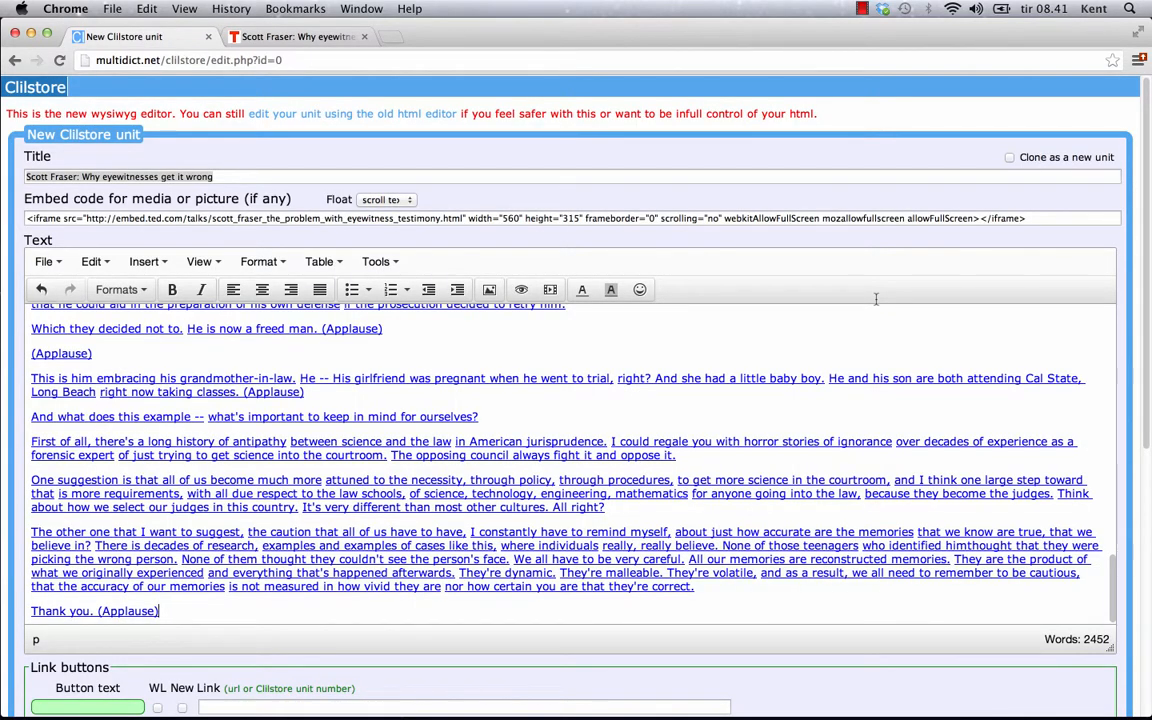
# Select all the unit text and delete it, leaving 0 words
pyautogui.press('super+a')
pyautogui.press('BackSpace')
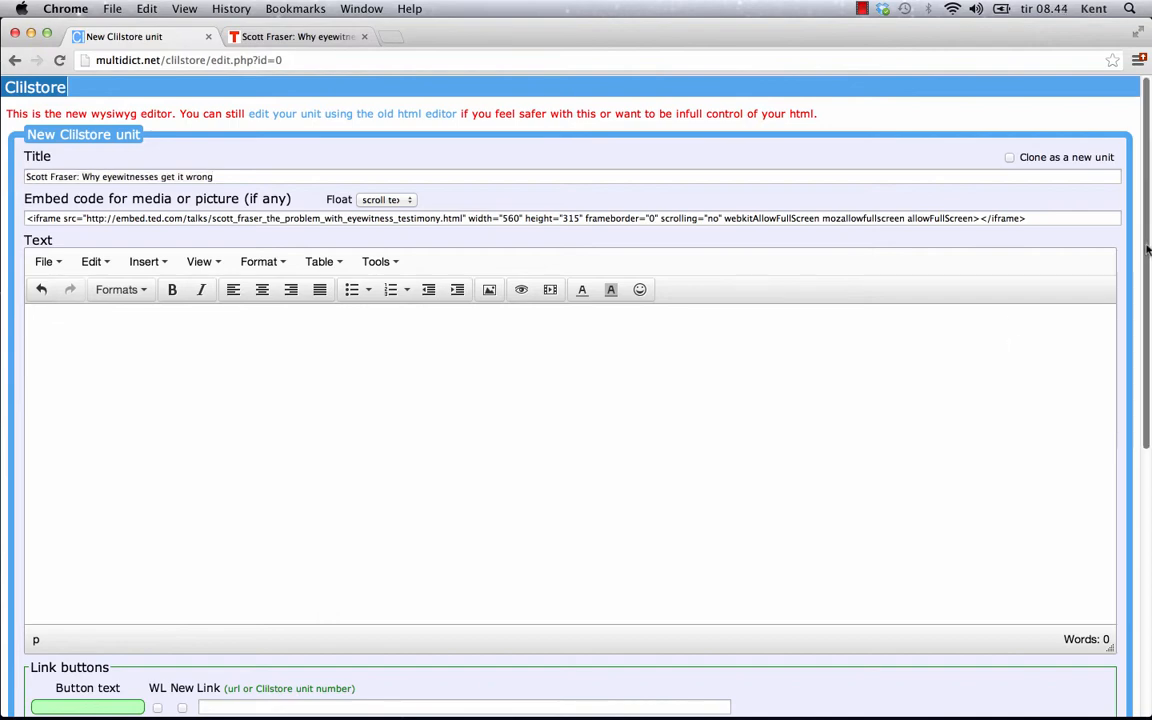
pyautogui.moveTo(1147, 231); pyautogui.dragTo(1149, 524)
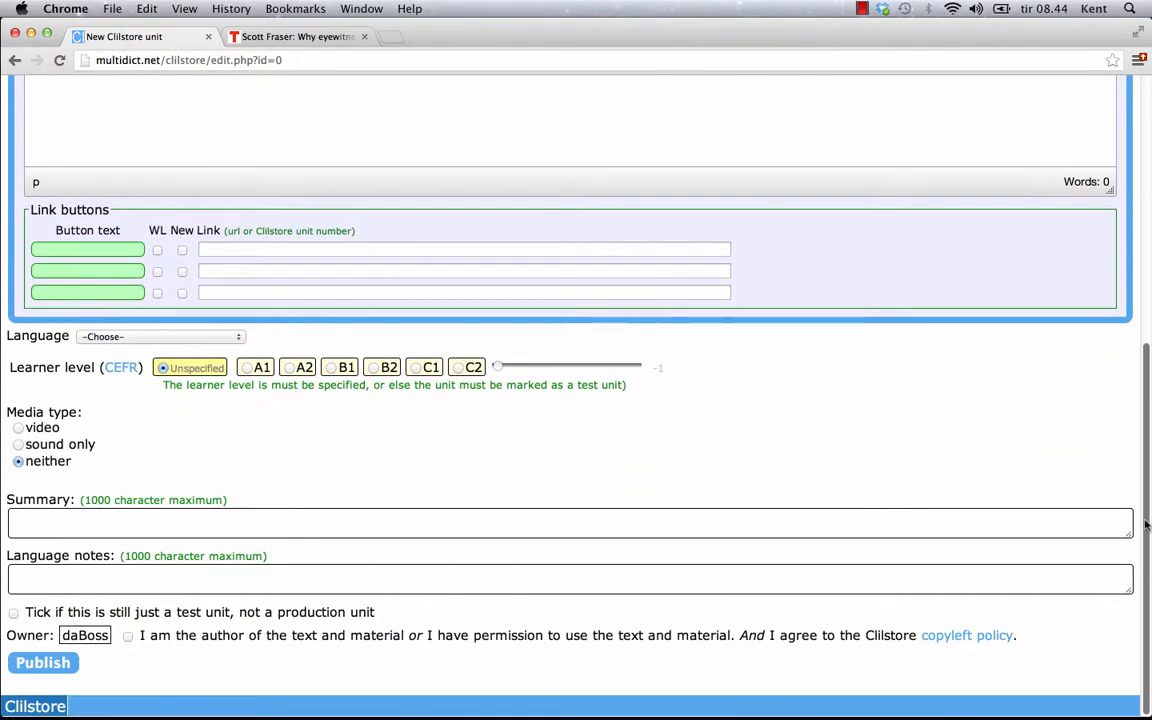
# Paste the transcript into the Summary field, then select and cut it back out
pyautogui.click(42, 524)
pyautogui.rightClick(43, 526)
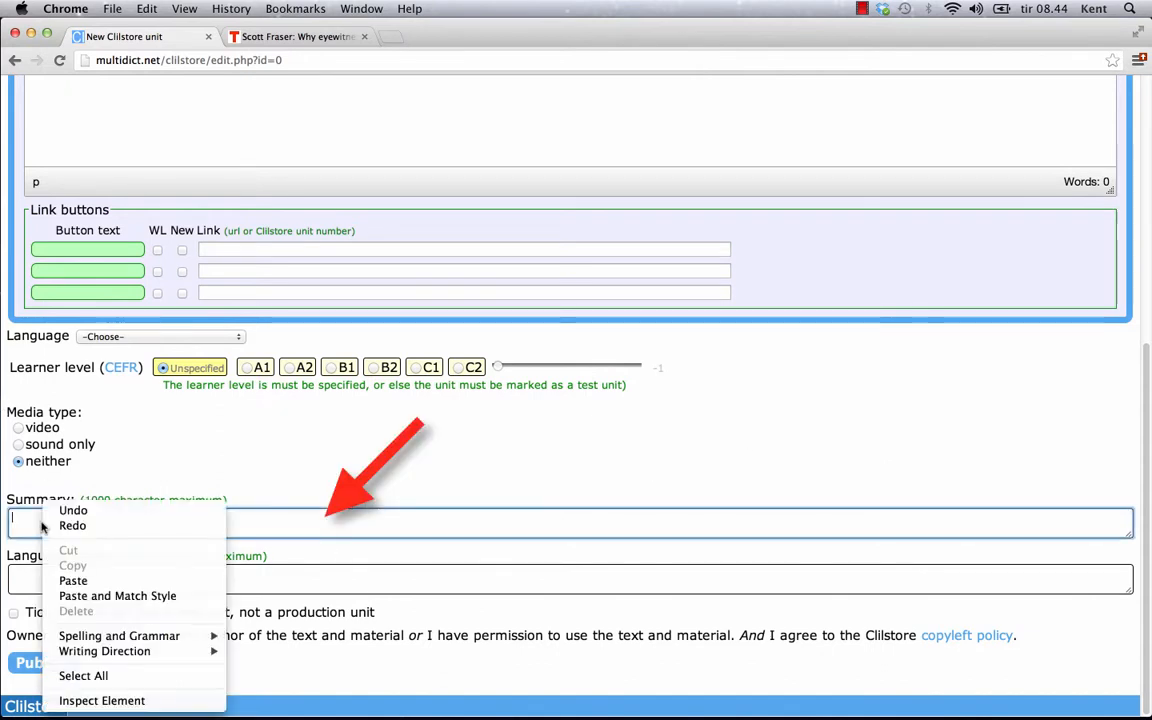
pyautogui.click(73, 583)
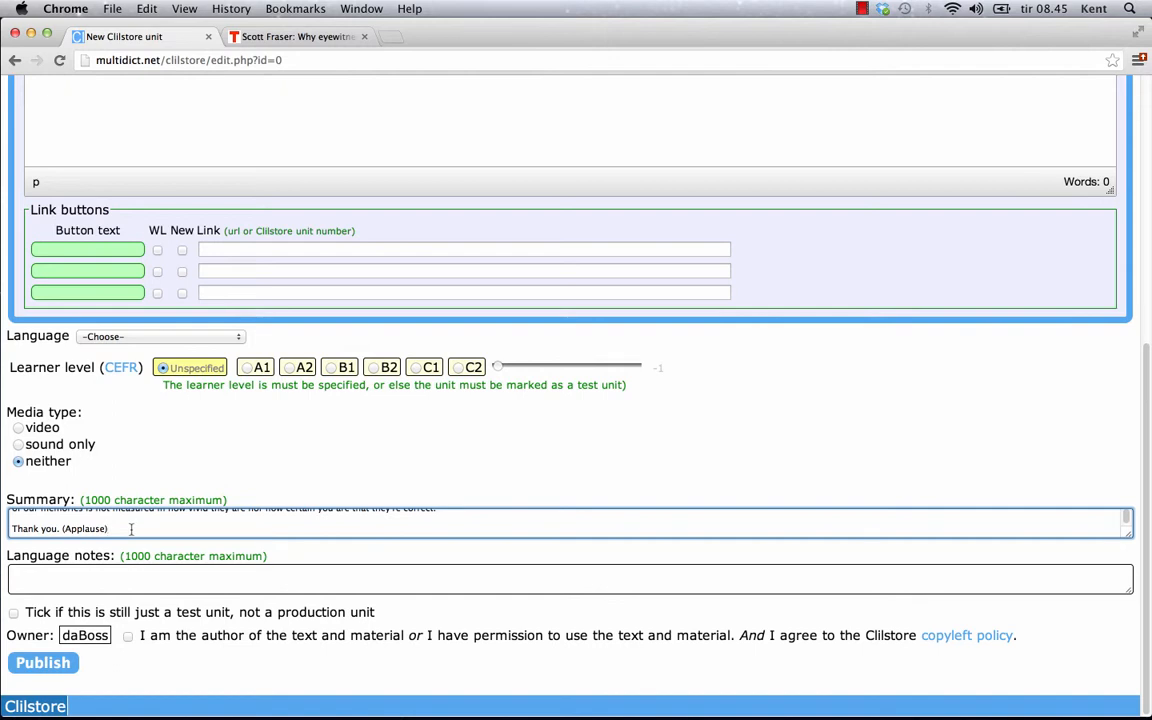
pyautogui.press('super+a')
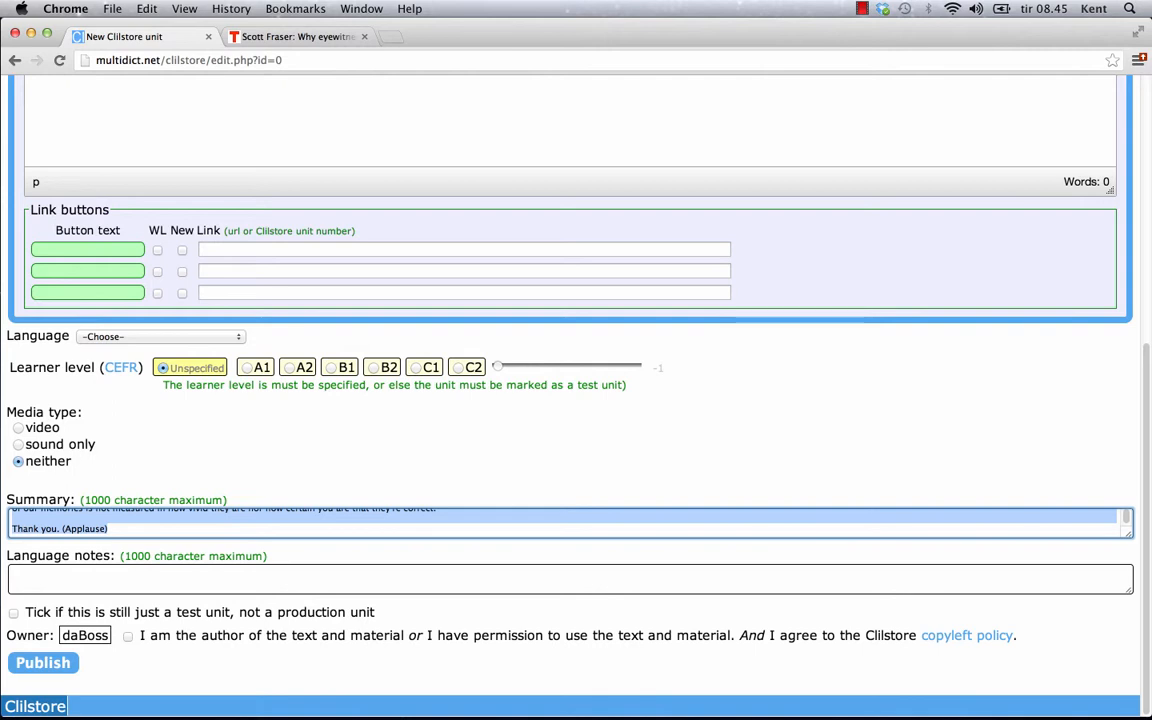
pyautogui.press('super+x')
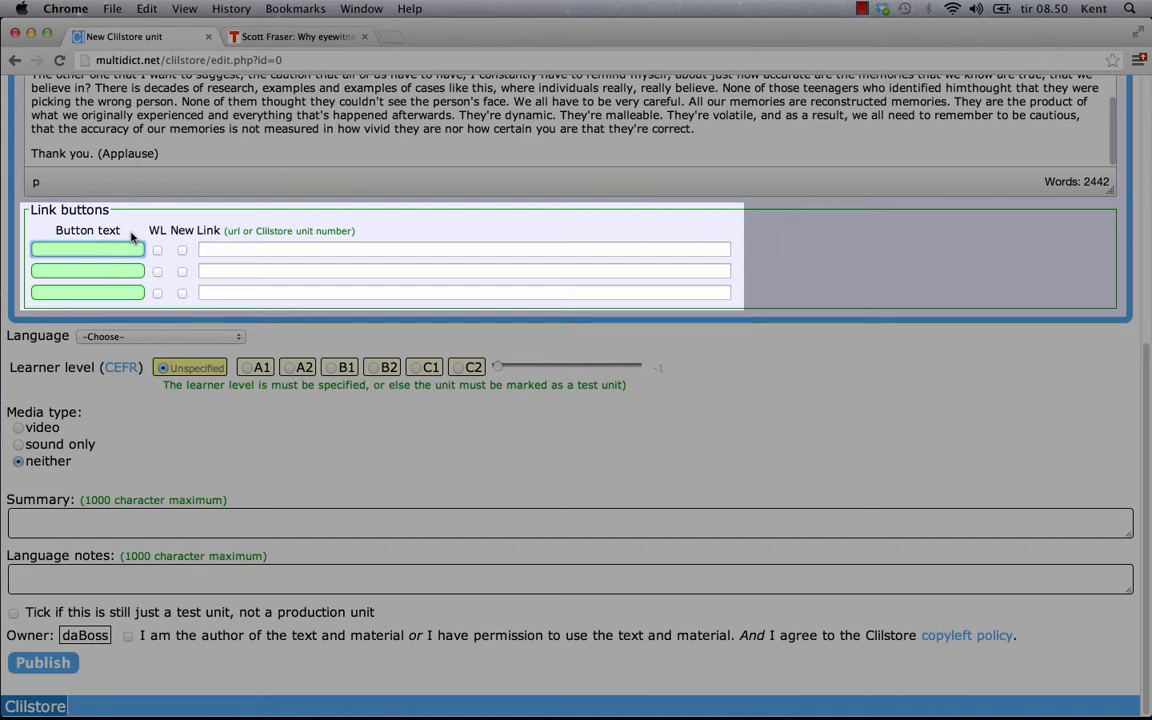
pyautogui.press('super+v')
pyautogui.click(300, 249)
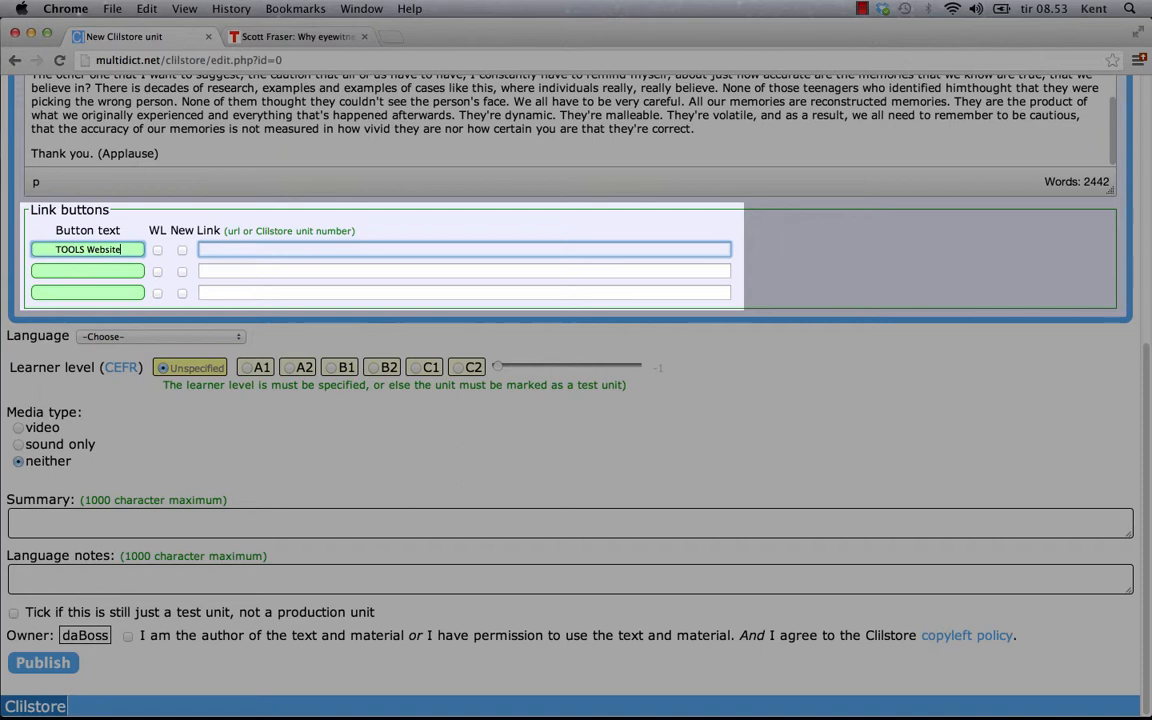
pyautogui.press('super+v')
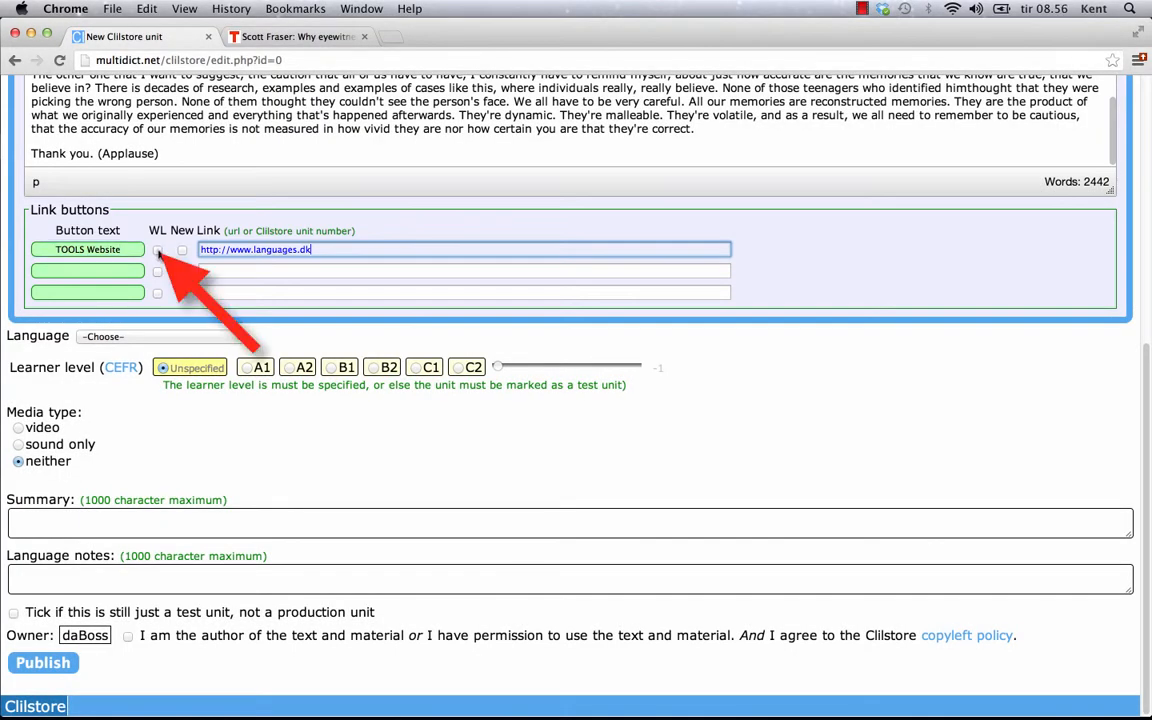
pyautogui.click(158, 251)
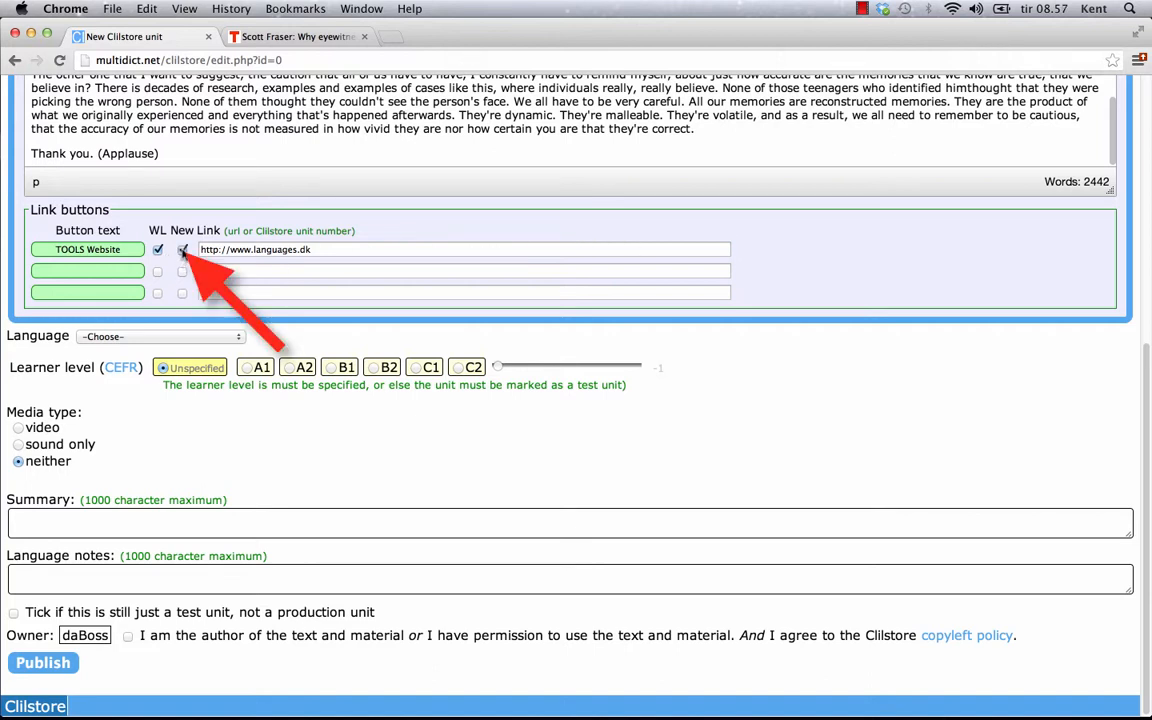
pyautogui.click(183, 256)
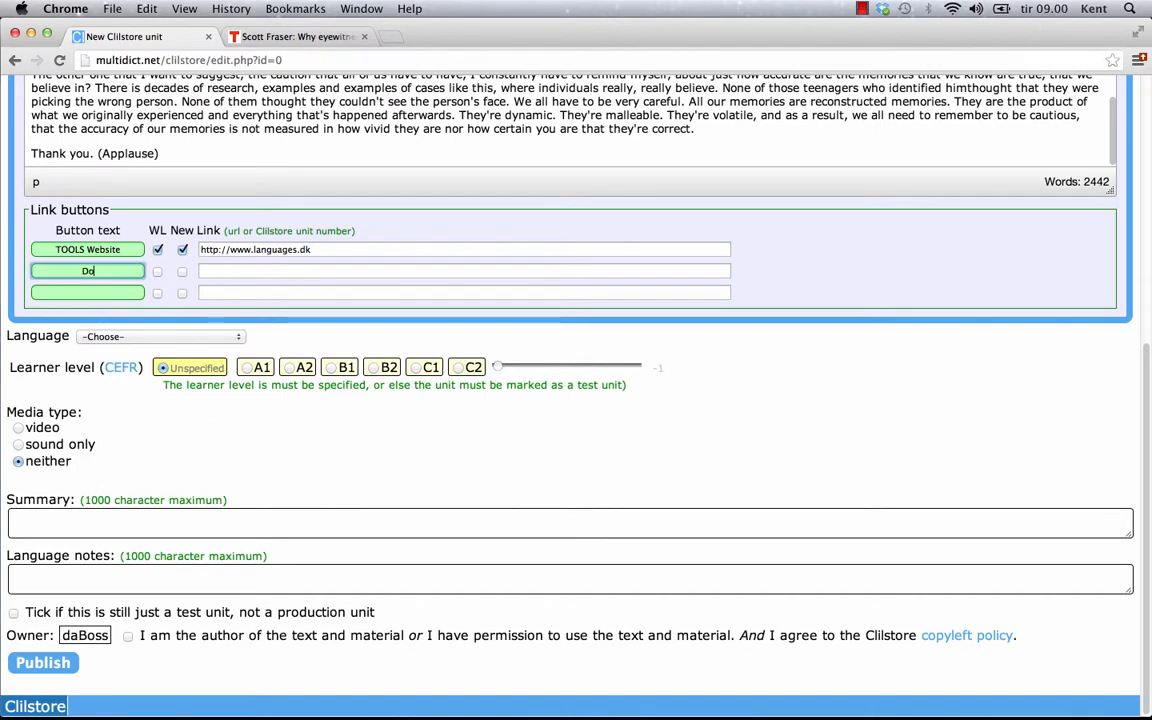
# Label the second button 'Download Clilstore Guide' and paste the guided-tour PDF address as its link
pyautogui.write('ownload Clilsto')
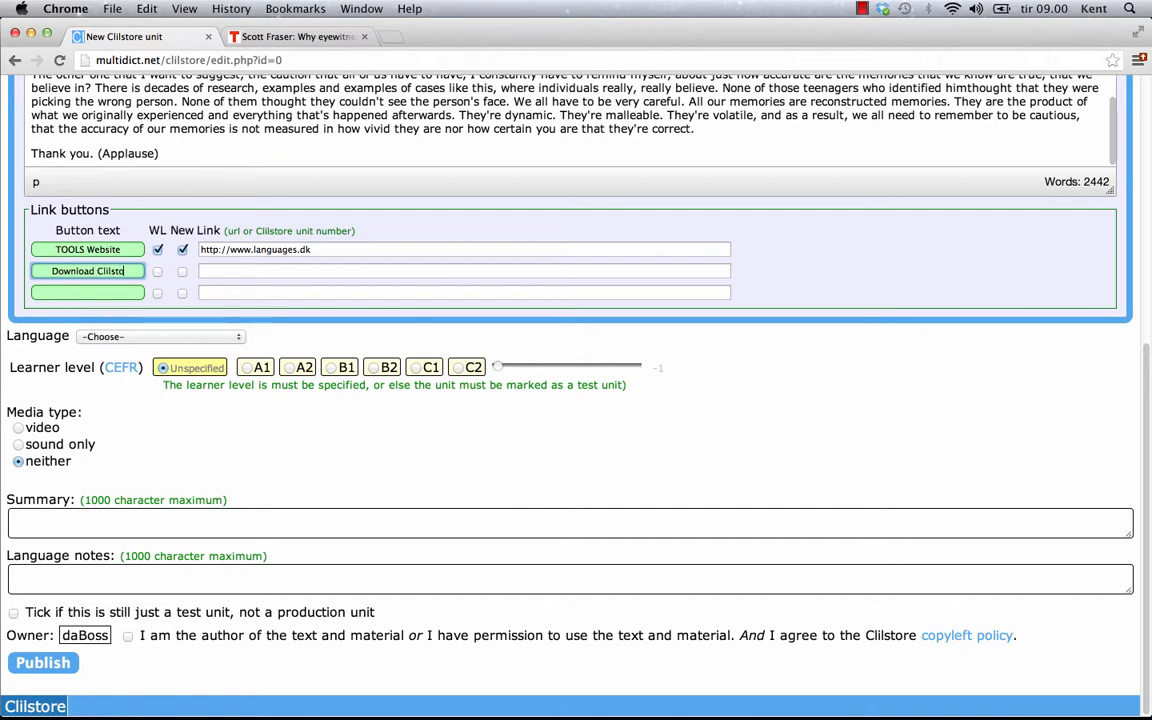
pyautogui.write('re Guide')
pyautogui.click(237, 270)
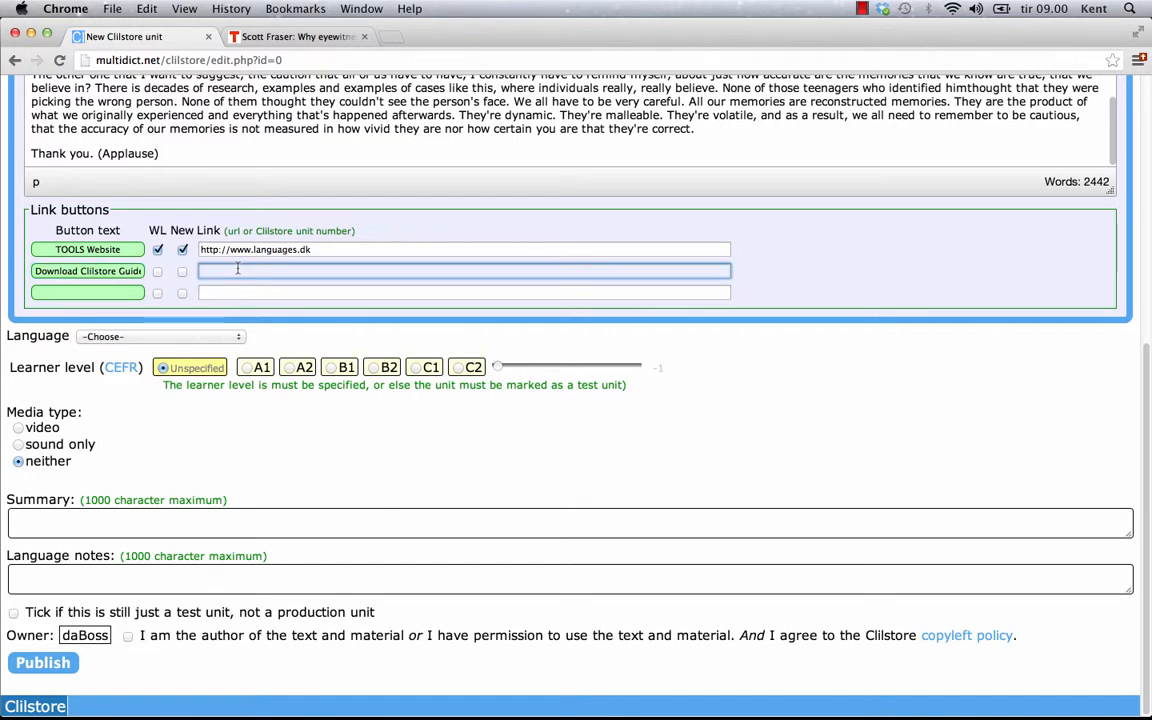
pyautogui.press('super+v')
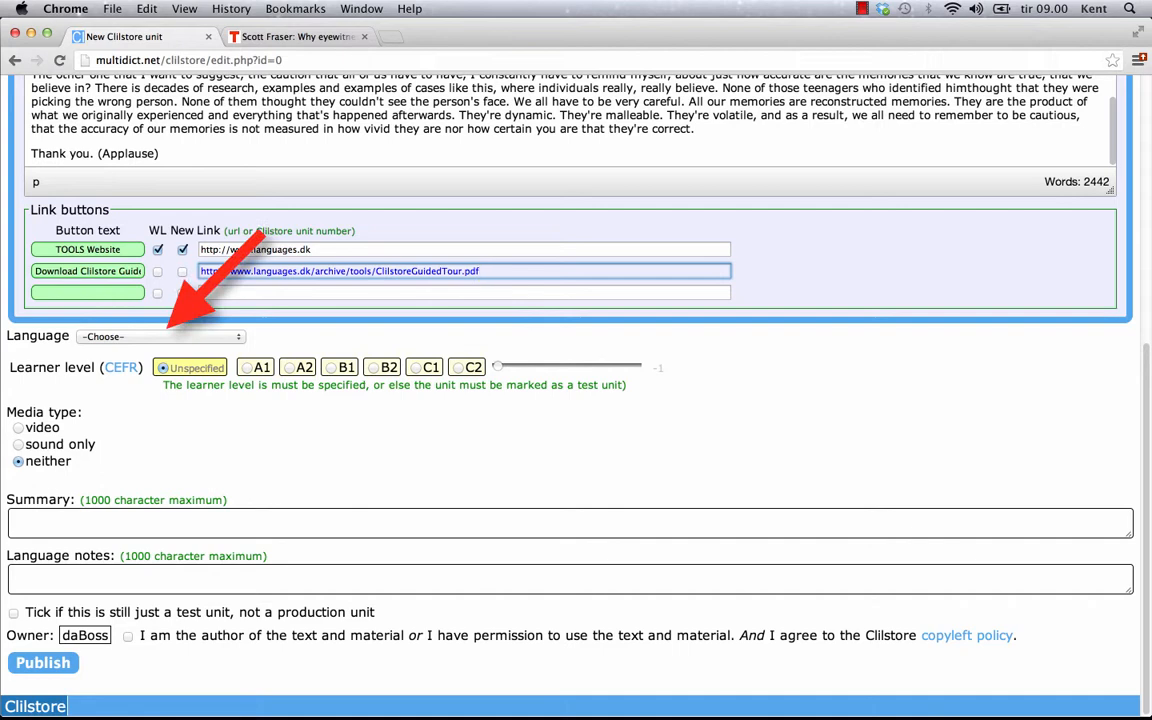
# Set the unit language to English, the learner level to B2, and the media type to video
pyautogui.click(160, 336)
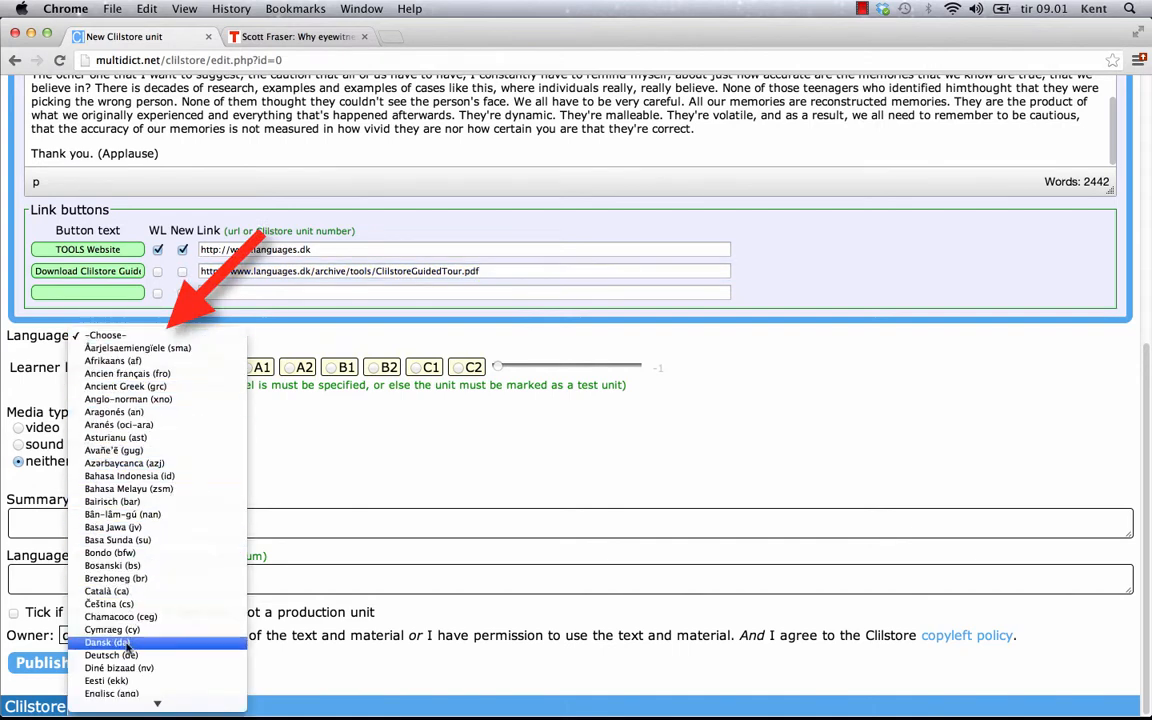
pyautogui.scroll(-2, 130, 650)
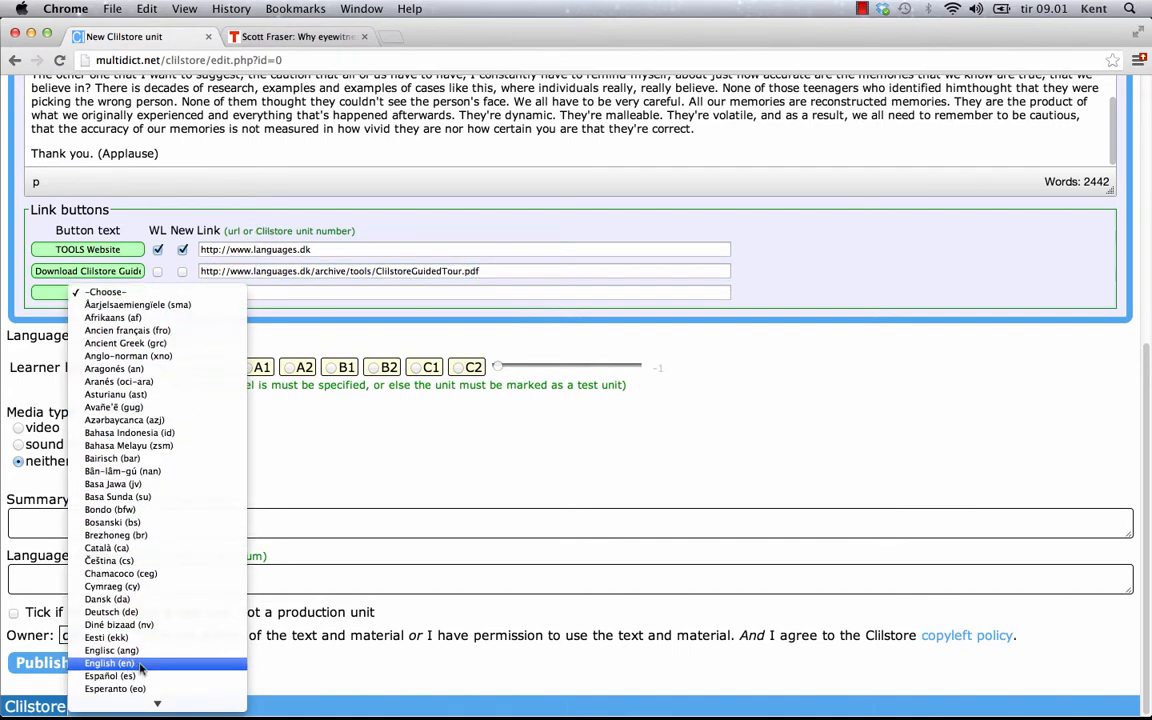
pyautogui.click(140, 664)
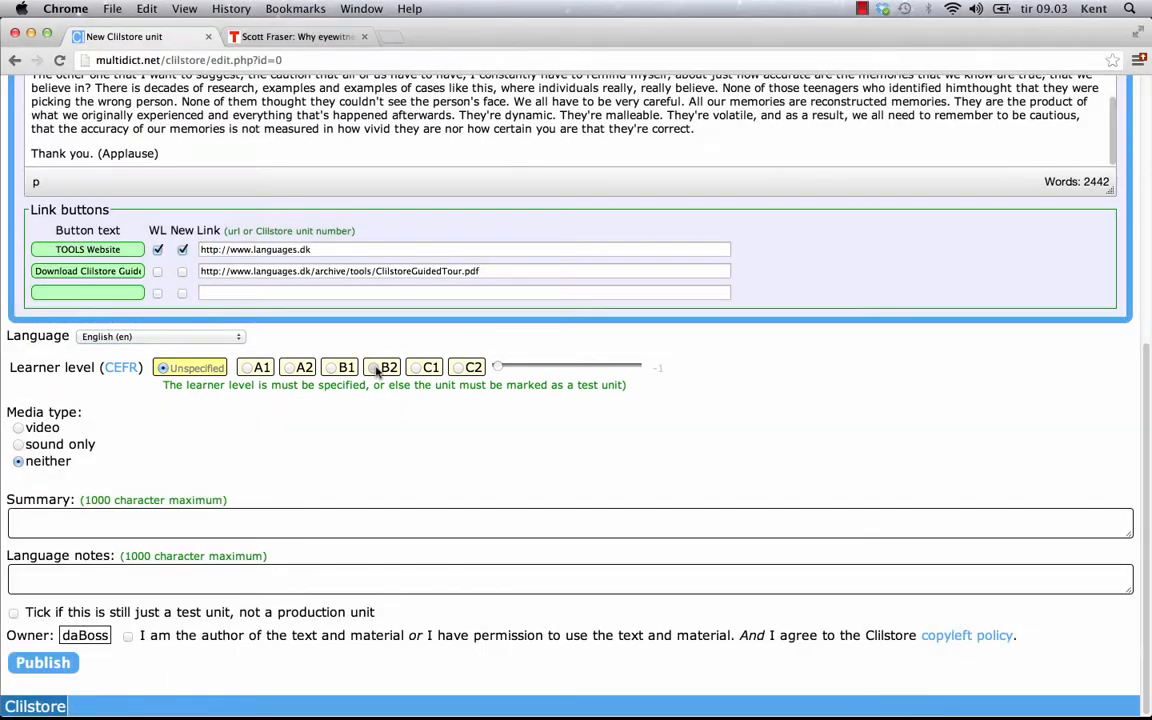
pyautogui.click(377, 368)
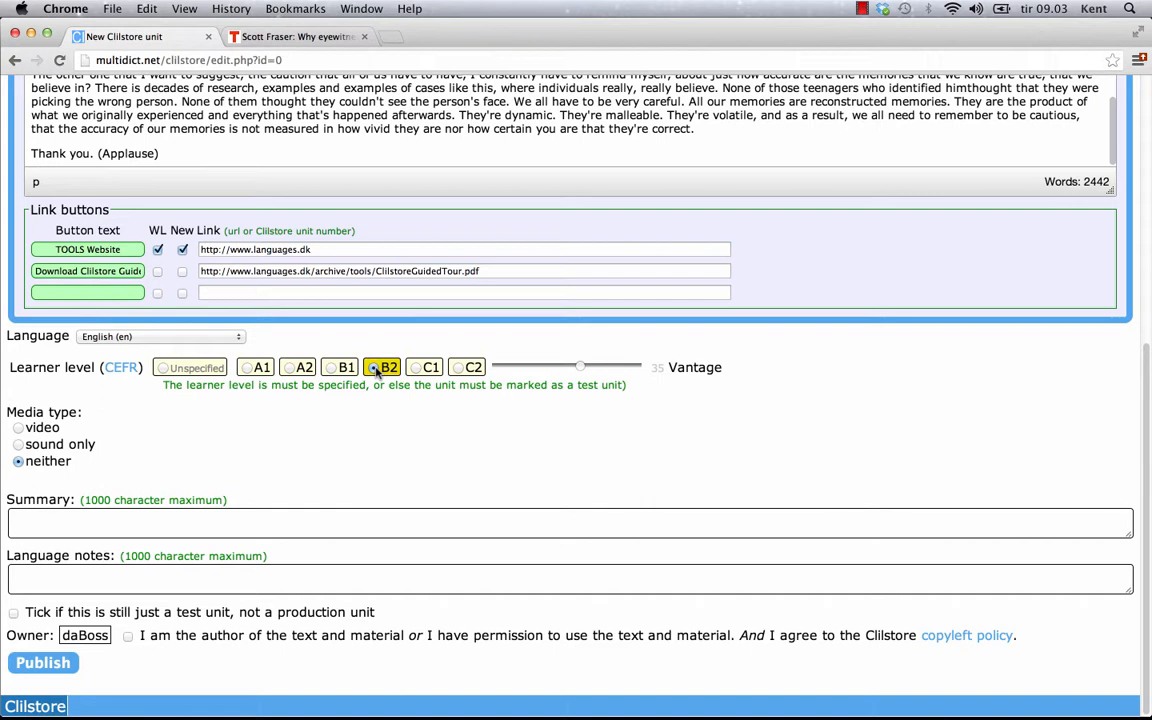
pyautogui.click(377, 370)
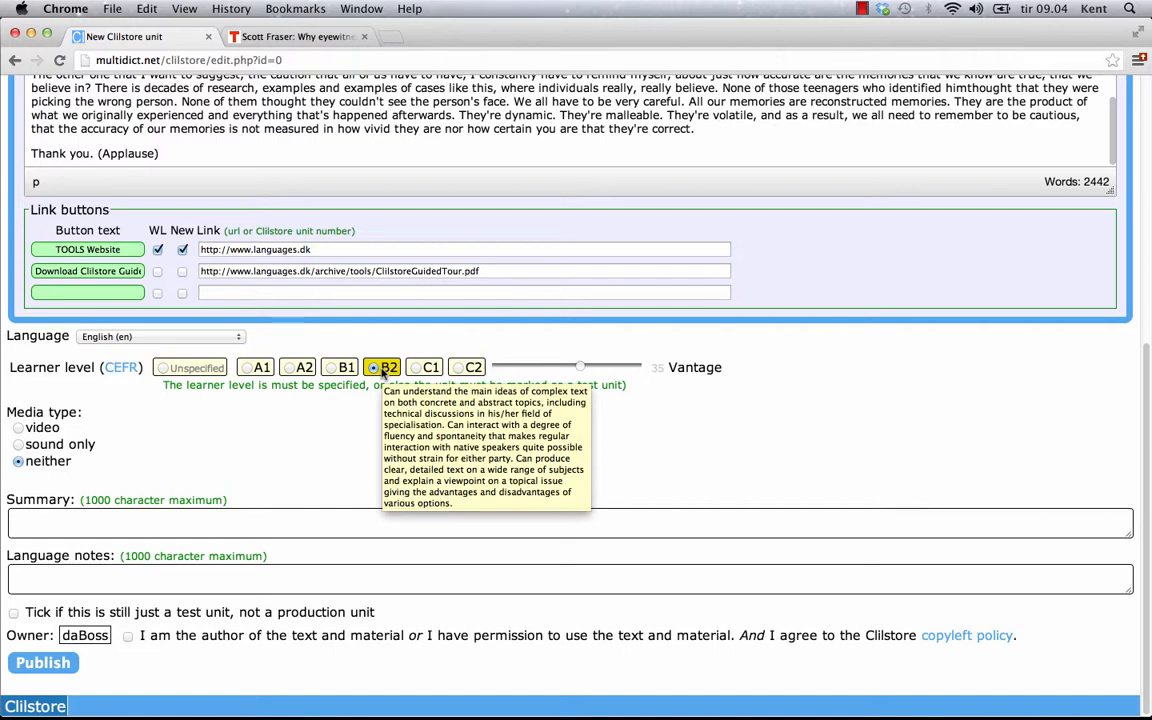
pyautogui.click(18, 427)
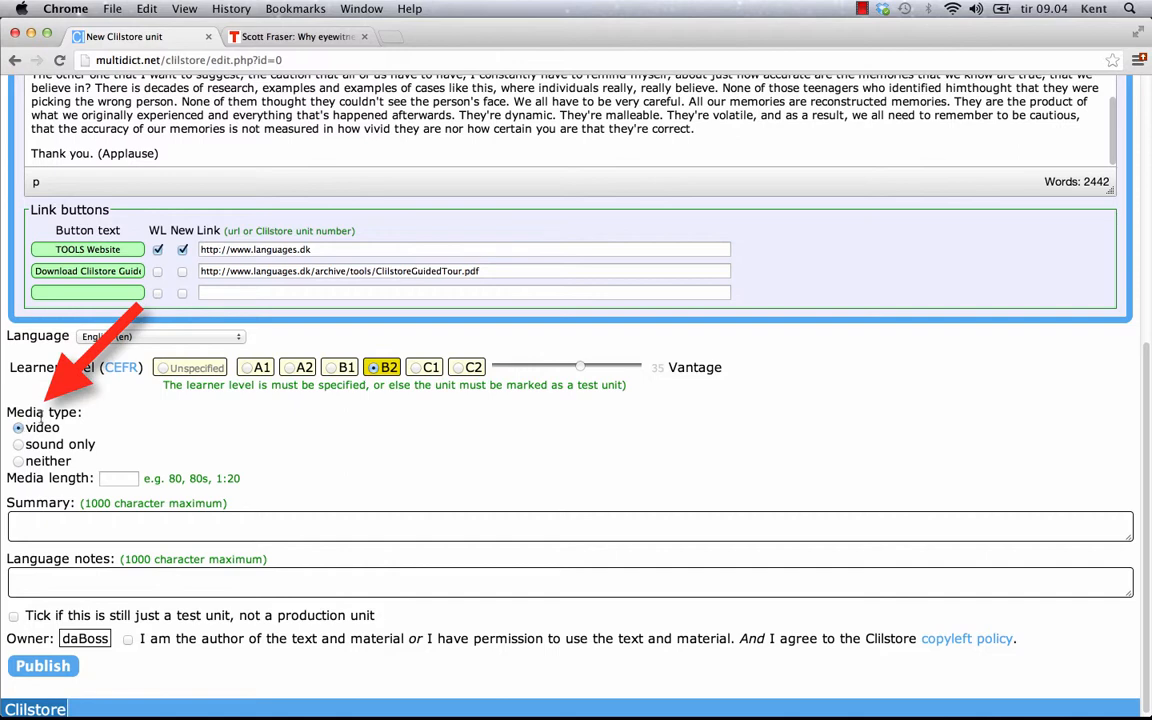
# Enter 18:29 as the video's media length
pyautogui.click(115, 478)
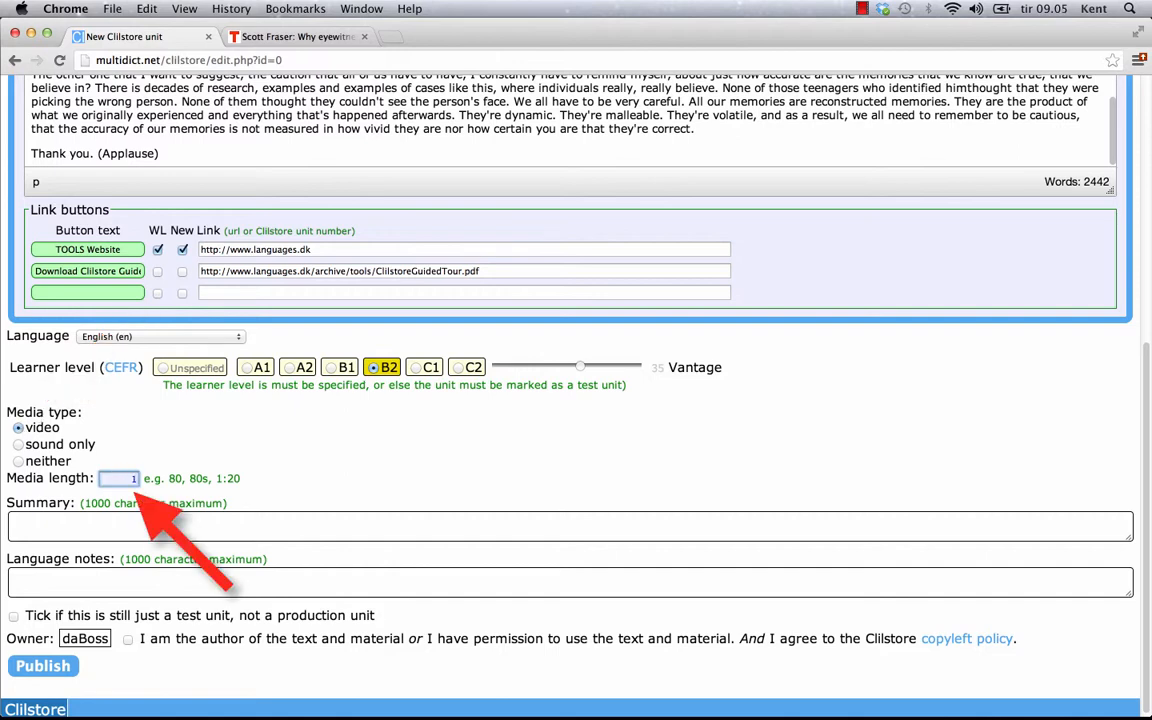
pyautogui.write('18:29')
pyautogui.click(99, 523)
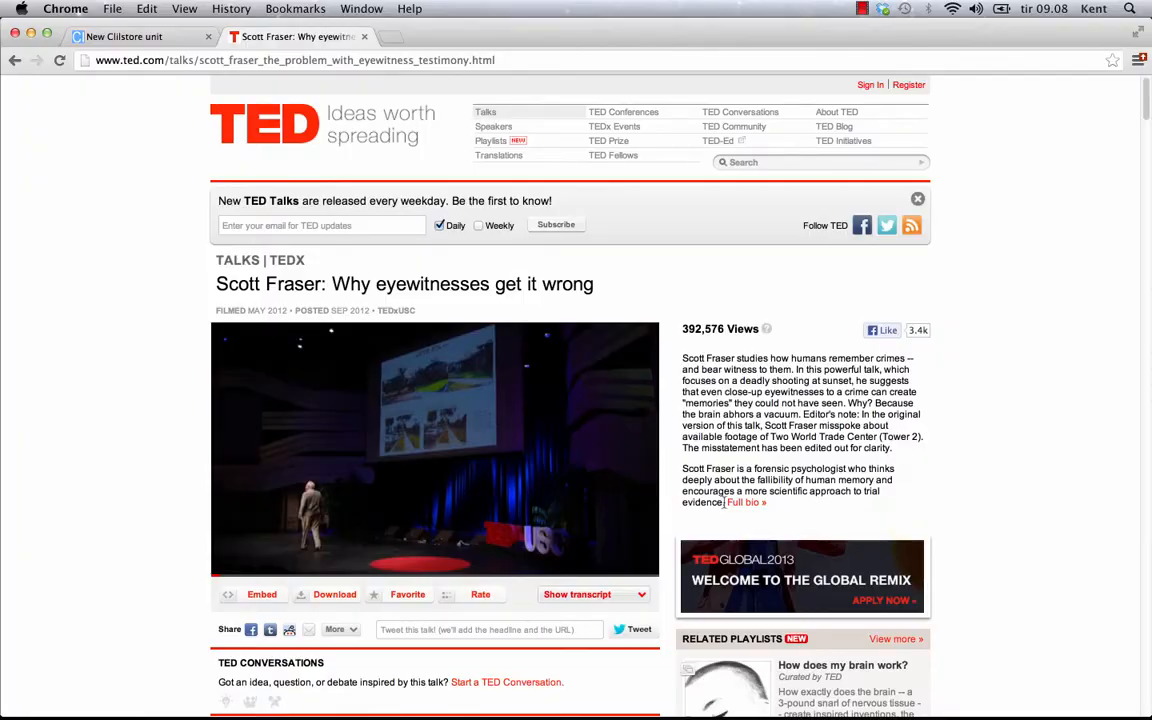
# Copy the talk description from the TED page for the unit summary
pyautogui.moveTo(724, 503); pyautogui.dragTo(684, 358)
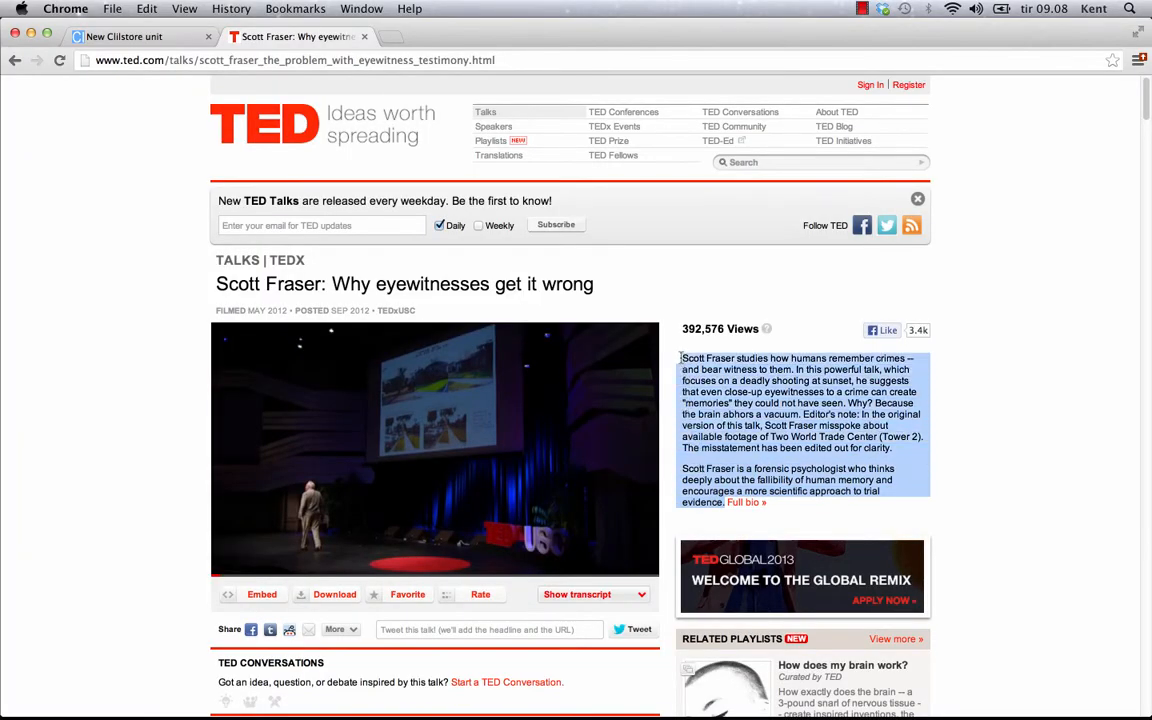
pyautogui.rightClick(704, 372)
pyautogui.press('super+Tab')
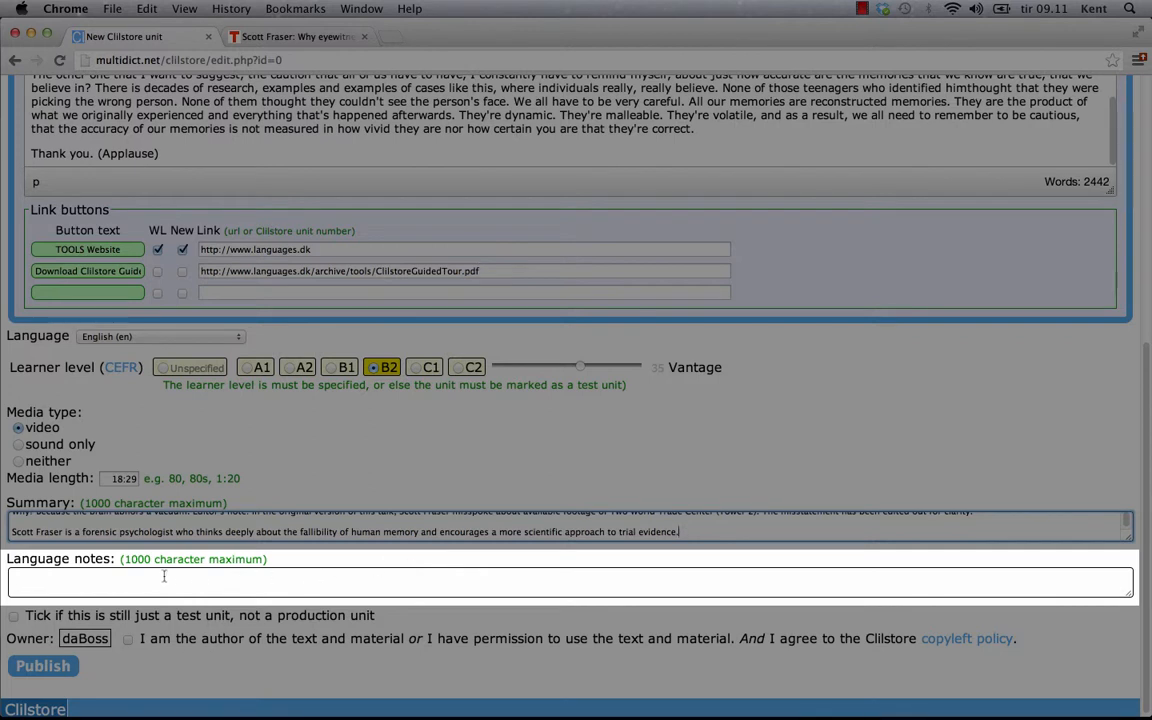
# Add language notes 'American English, good sound quality and clear pronunciation' and tick the authorship/copyleft agreement
pyautogui.click(21, 575)
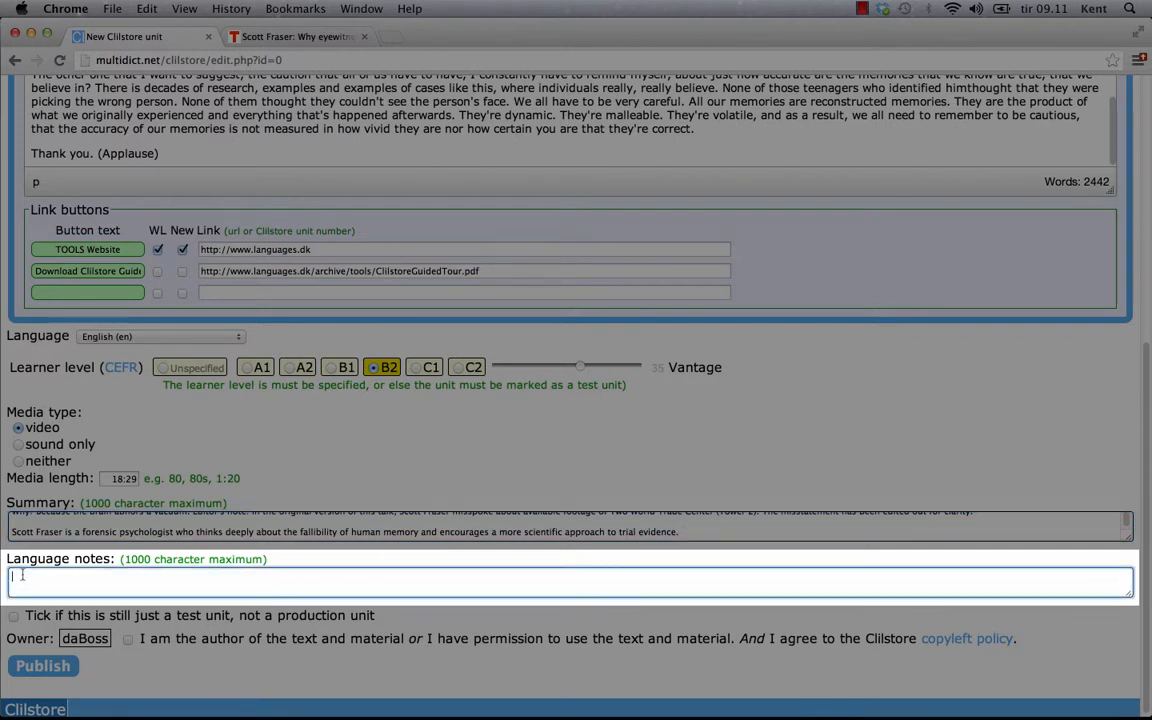
pyautogui.write('American English, good sound quality and clear pronunciation')
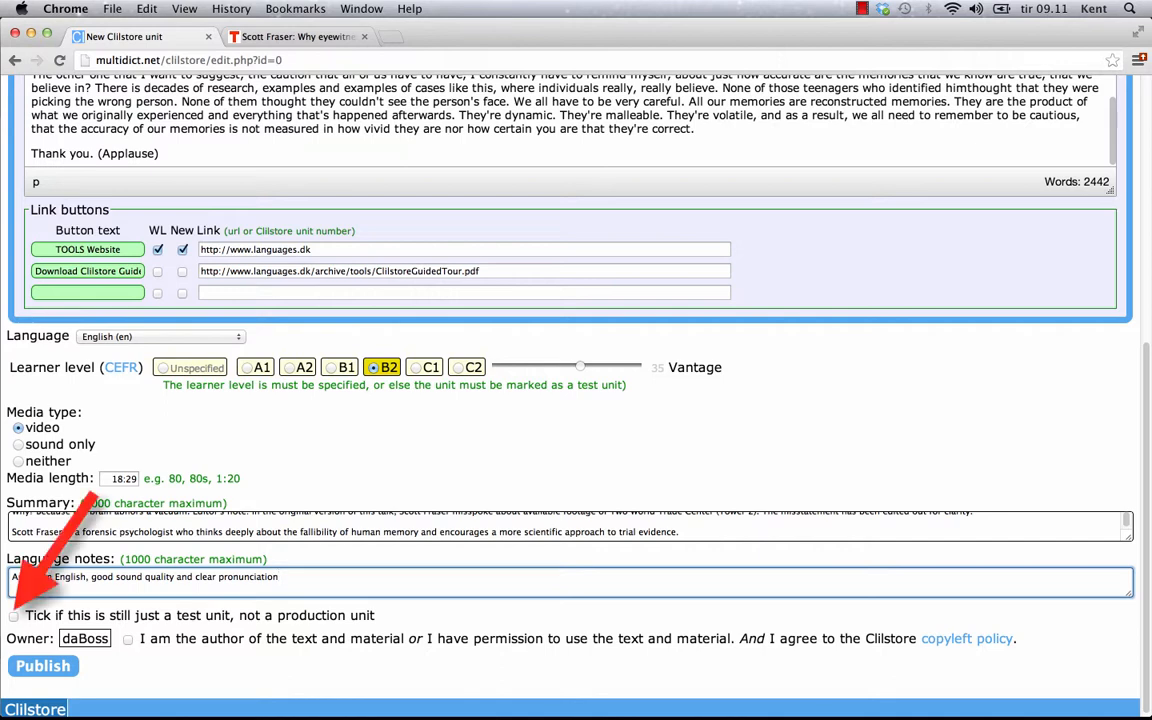
pyautogui.click(13, 617)
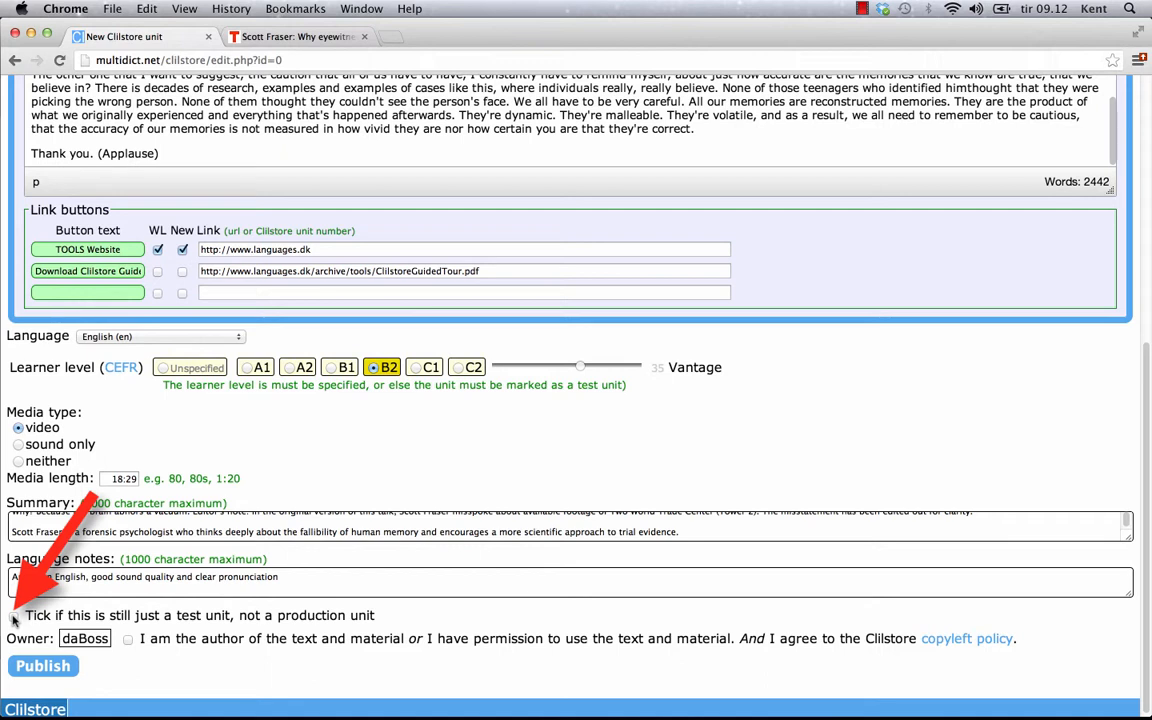
pyautogui.click(128, 639)
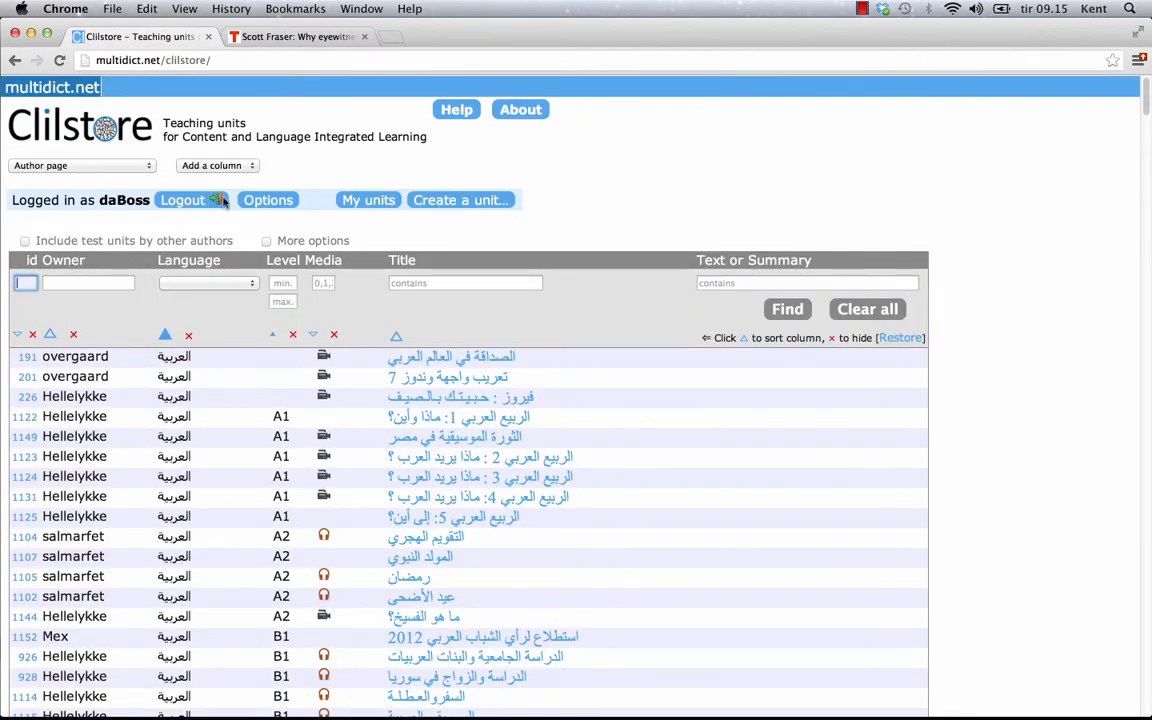
# Filter the teaching-units list to show only your own units
pyautogui.click(369, 201)
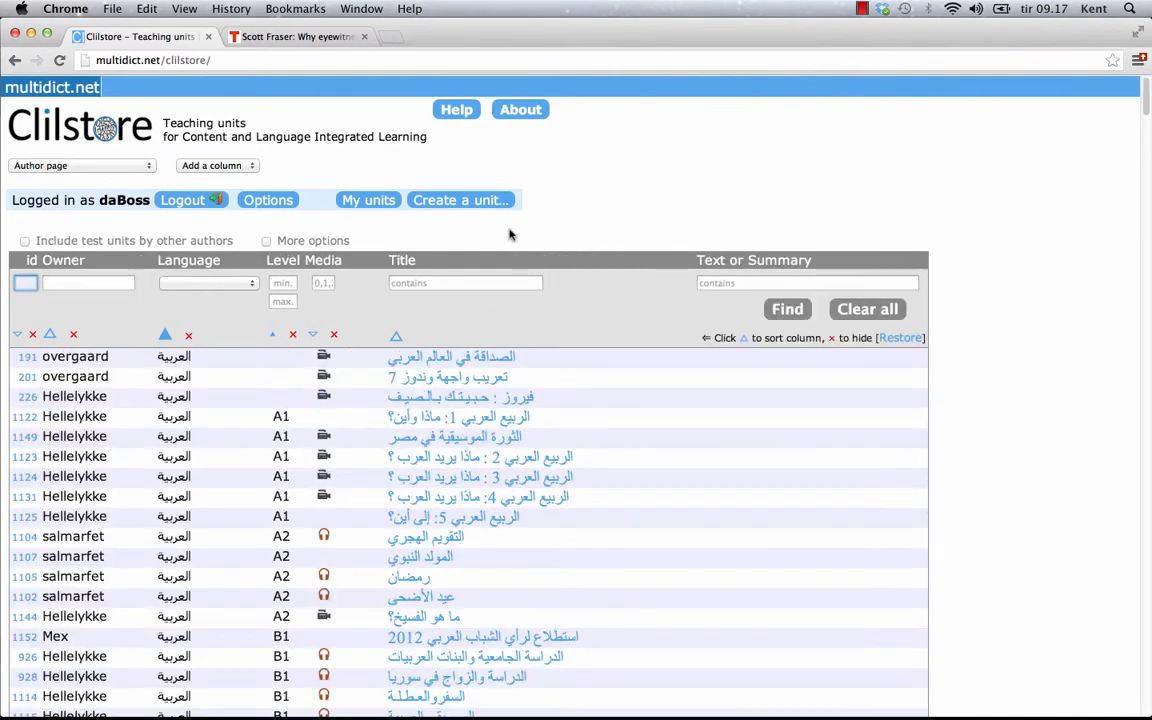
pyautogui.click(369, 199)
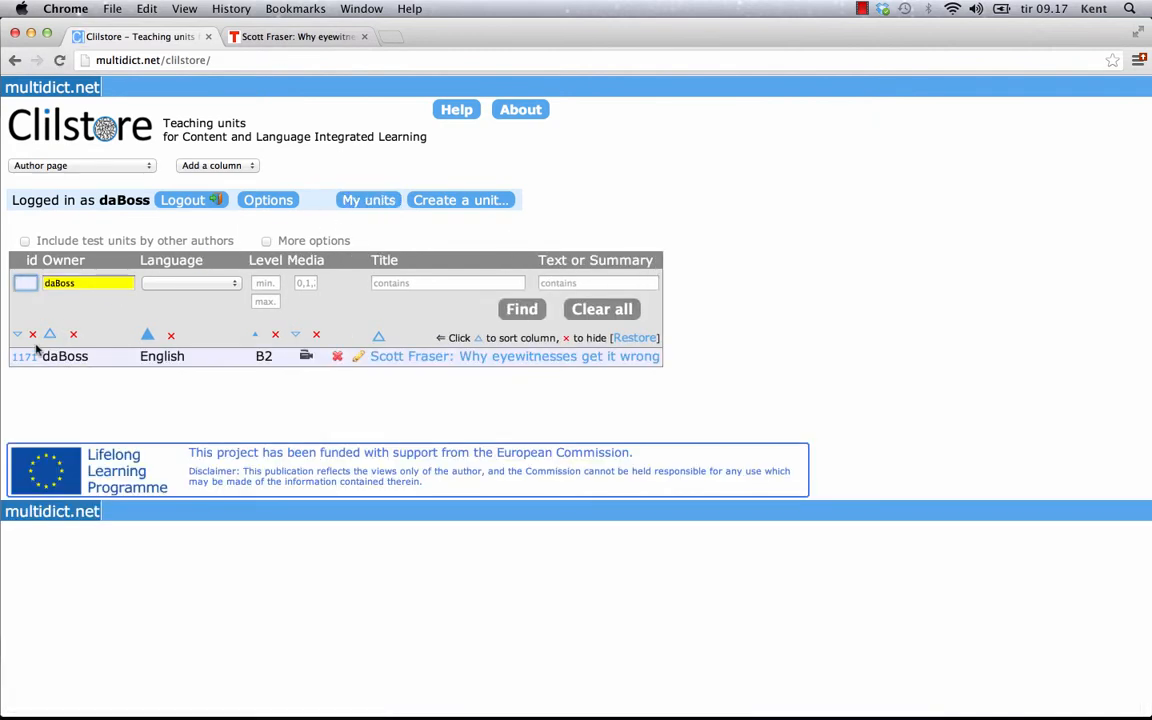
pyautogui.moveTo(24, 362)
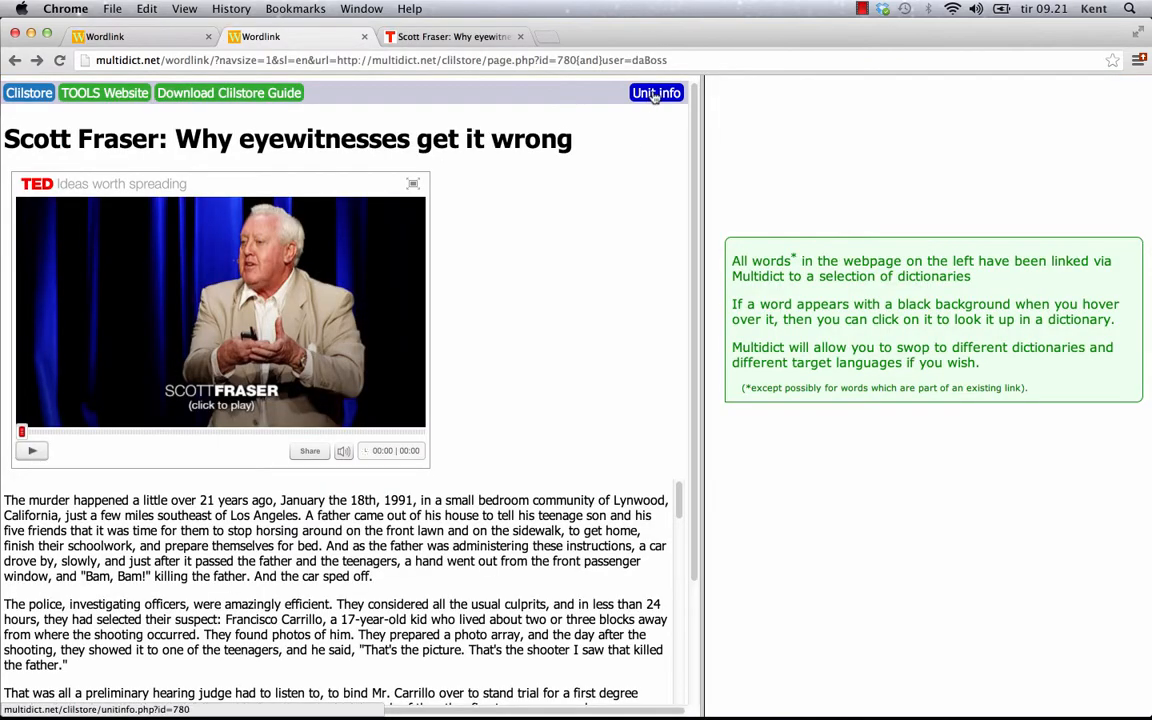
pyautogui.click(655, 93)
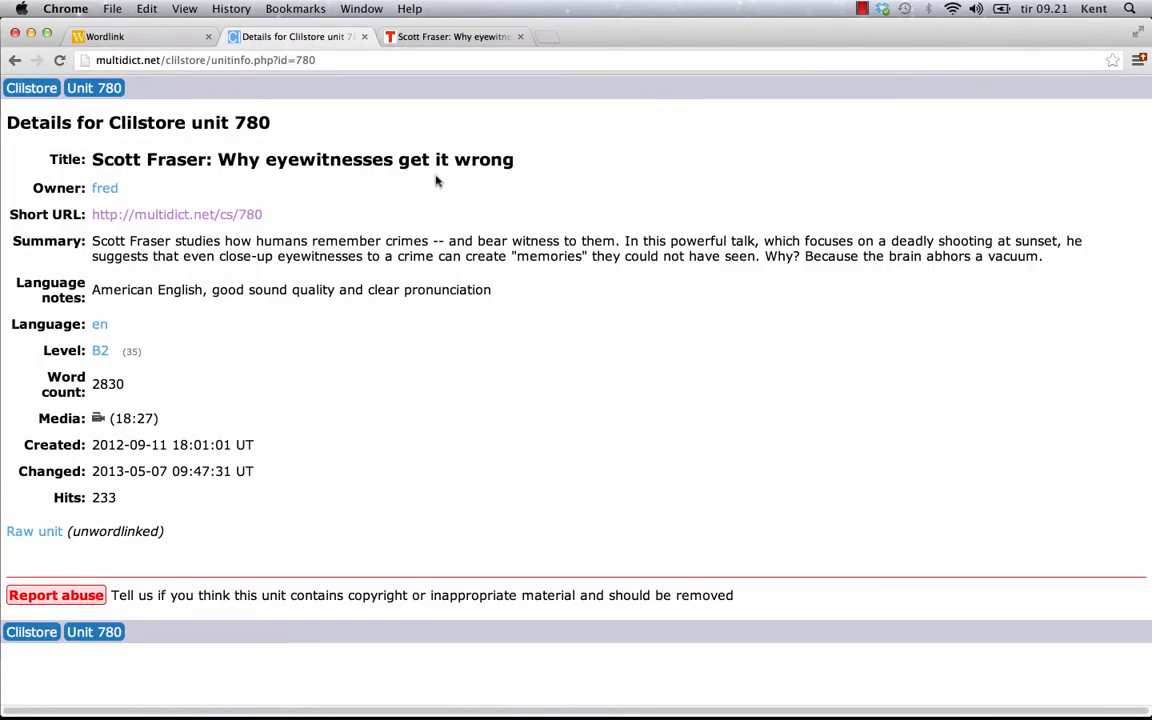
pyautogui.rightClick(239, 220)
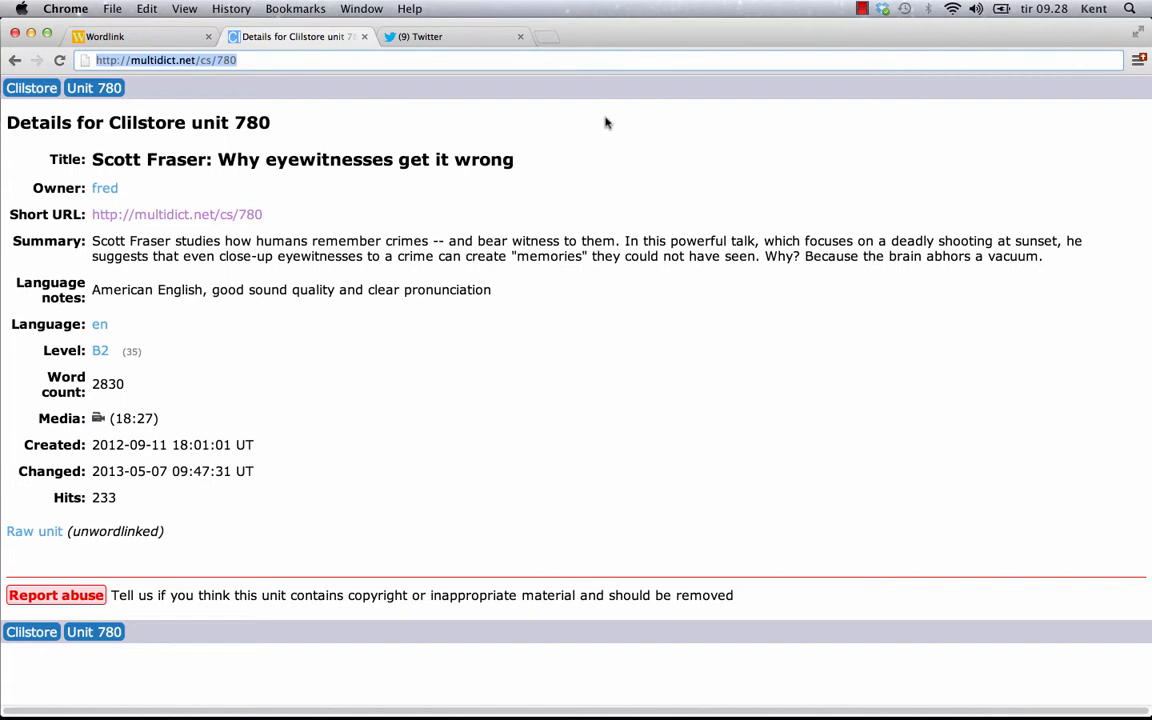
pyautogui.click(467, 39)
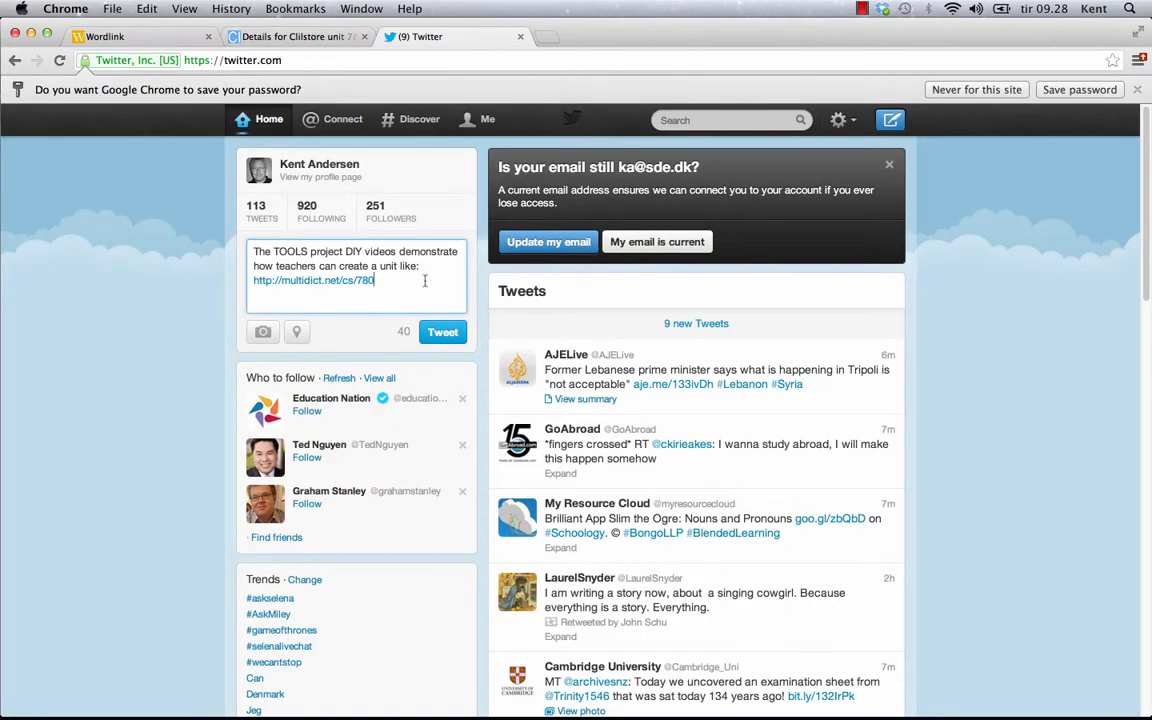
# Post the TOOLS DIY videos tweet and follow its unit 780 link to check it
pyautogui.click(446, 332)
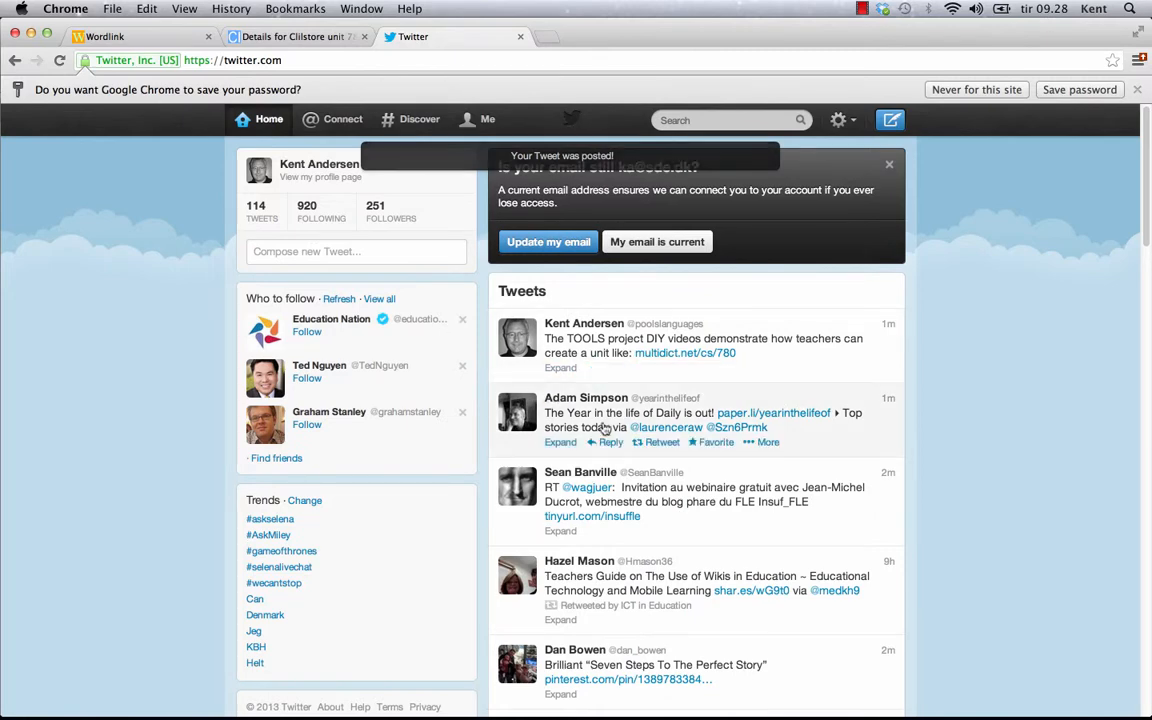
pyautogui.click(706, 356)
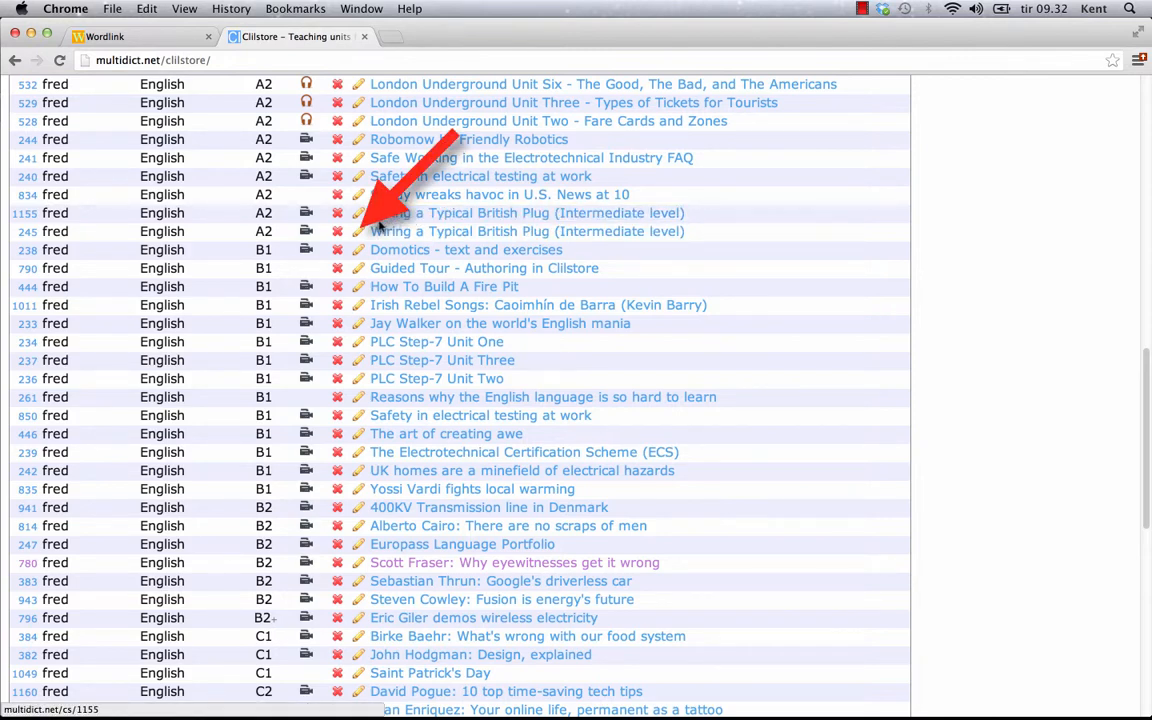
# Open unit 245, 'Wiring a Typical British Plug (Intermediate level)', in the editor
pyautogui.click(357, 233)
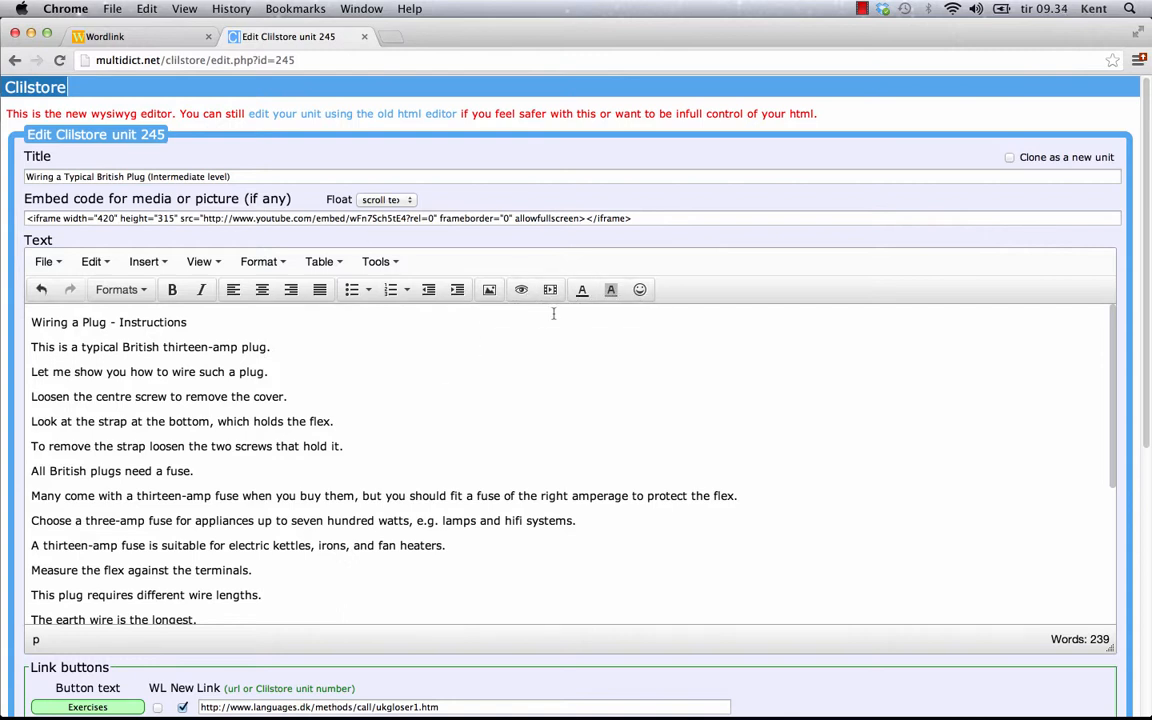
# Make the 'Wiring a Plug - Instructions' heading bold red on yellow, then add an empty line after the intro sentence
pyautogui.tripleClick(76, 312)
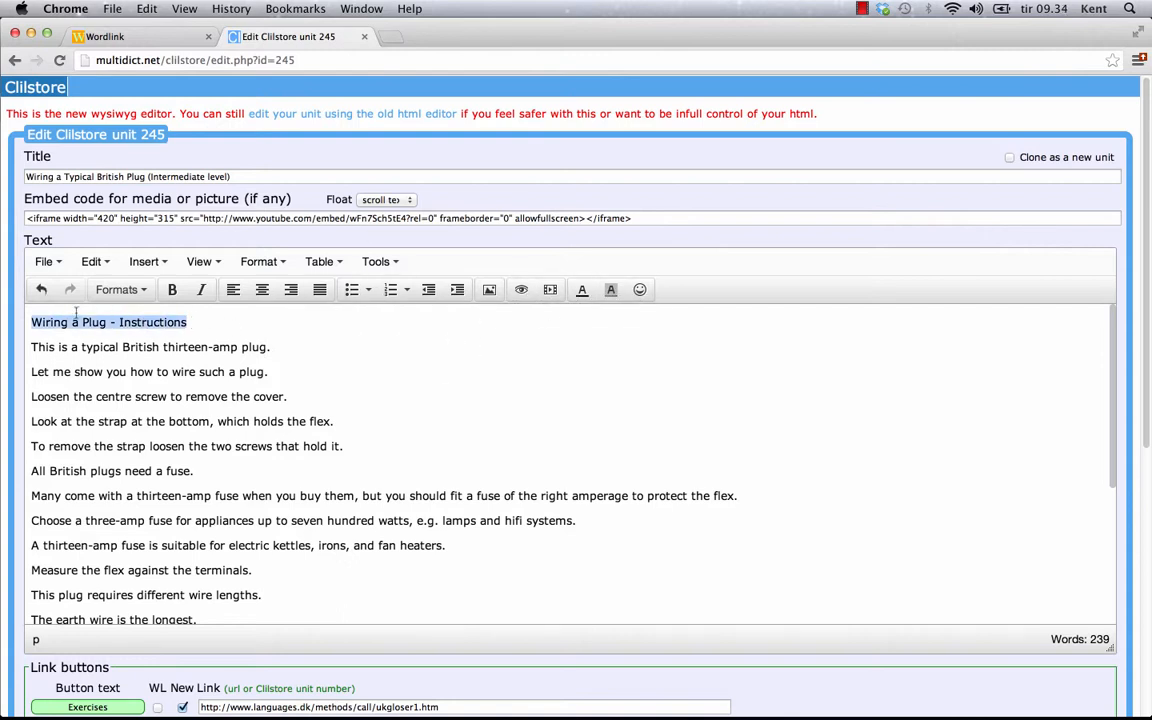
pyautogui.click(172, 290)
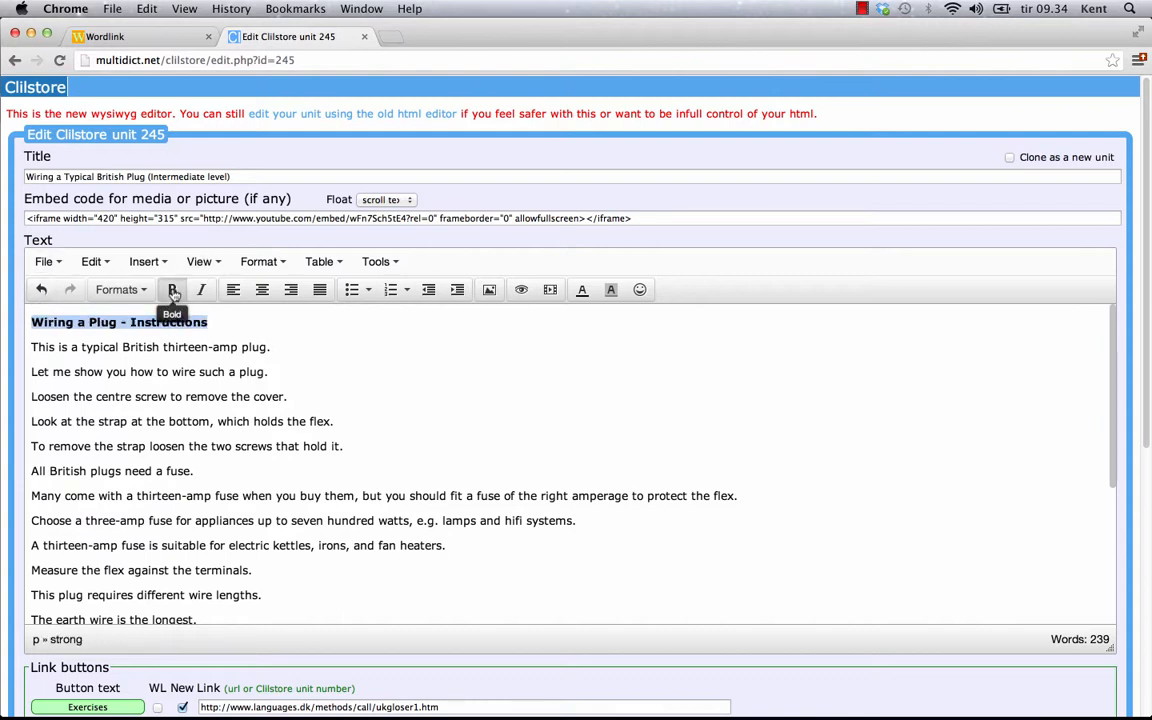
pyautogui.click(582, 292)
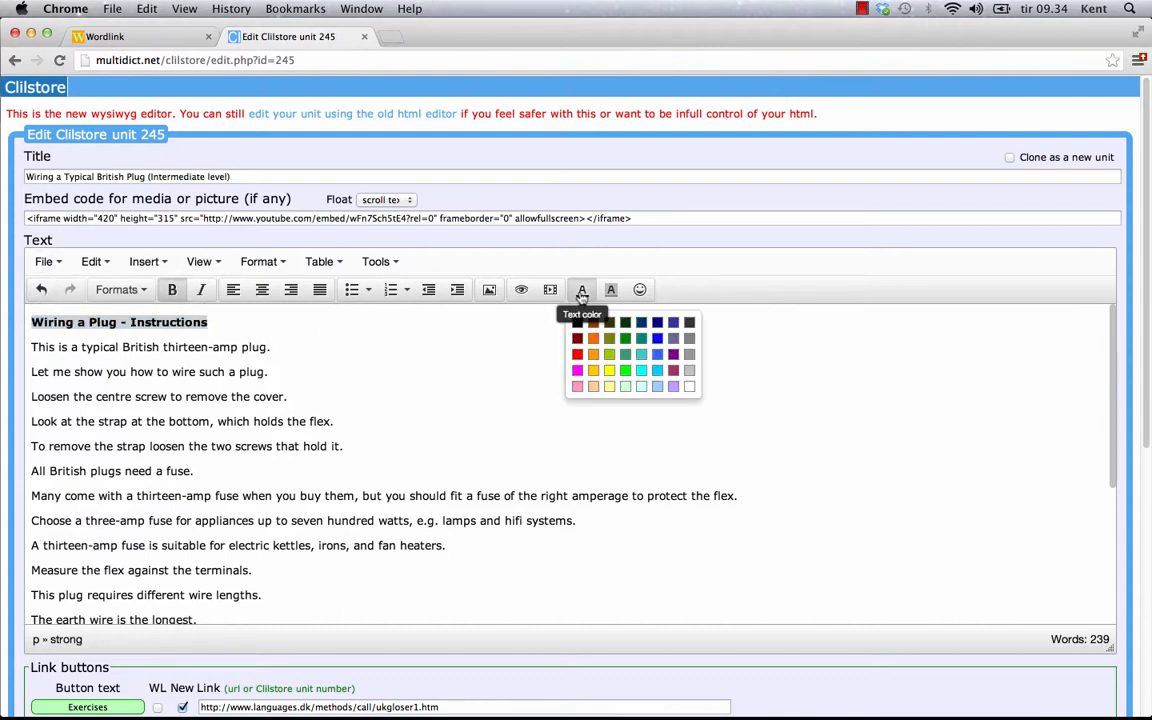
pyautogui.click(577, 354)
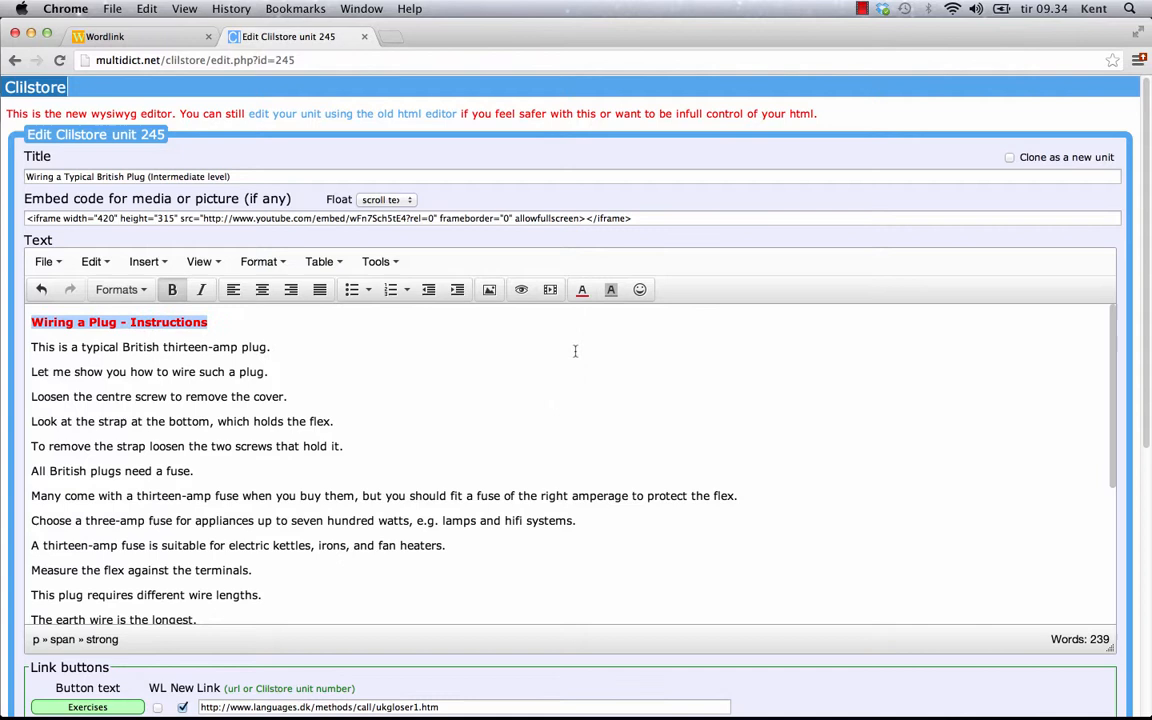
pyautogui.click(611, 293)
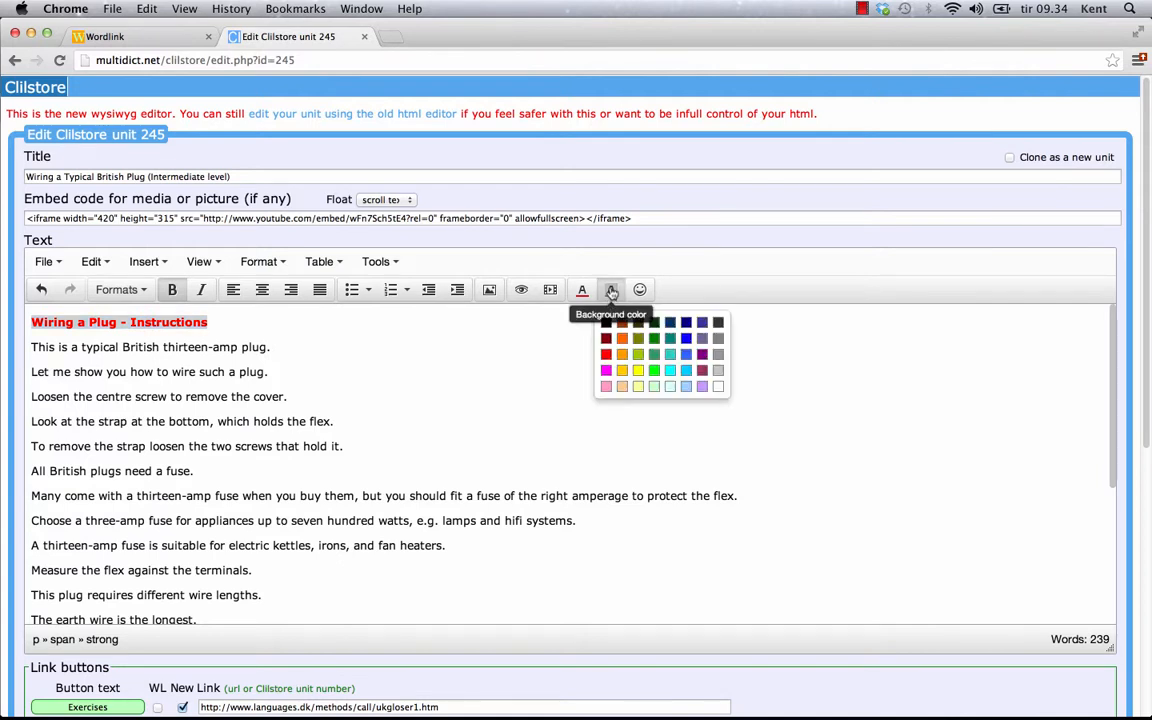
pyautogui.click(637, 372)
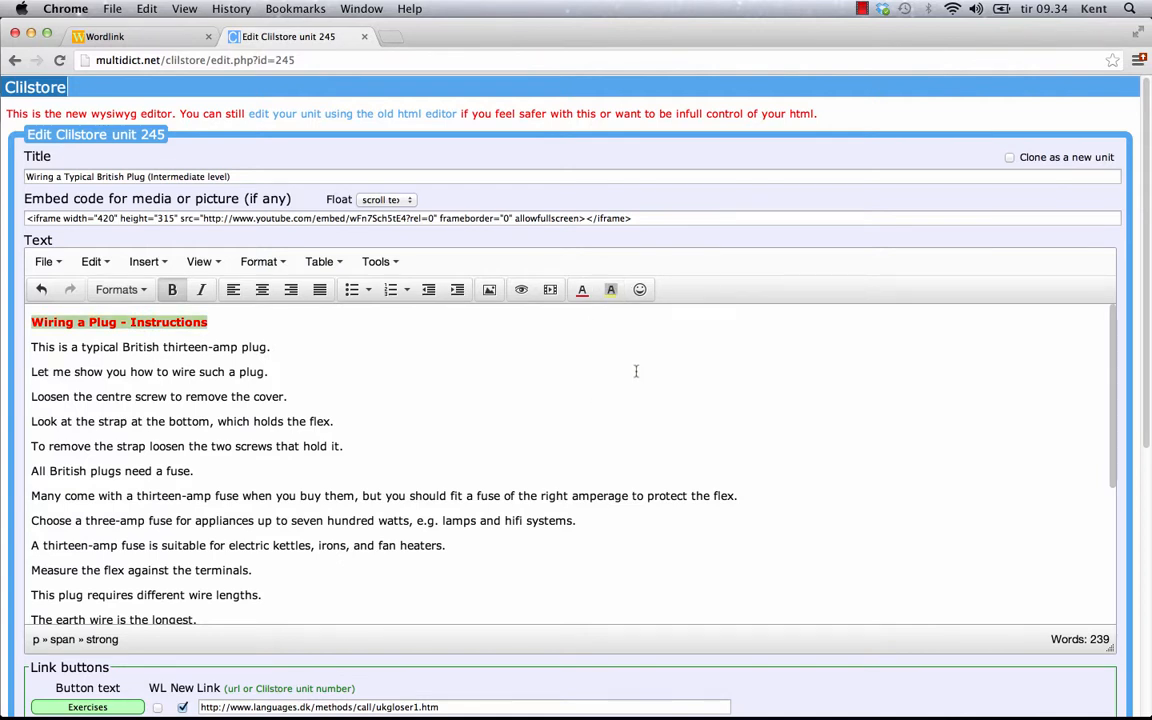
pyautogui.click(282, 347)
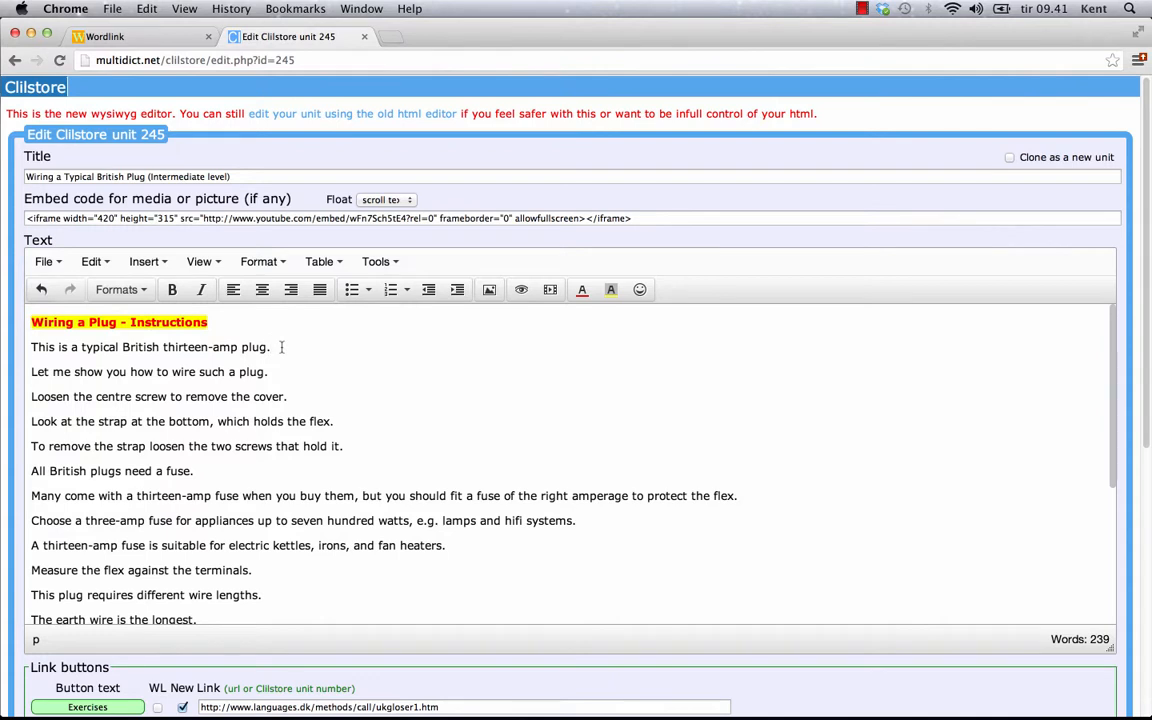
pyautogui.press('Return')
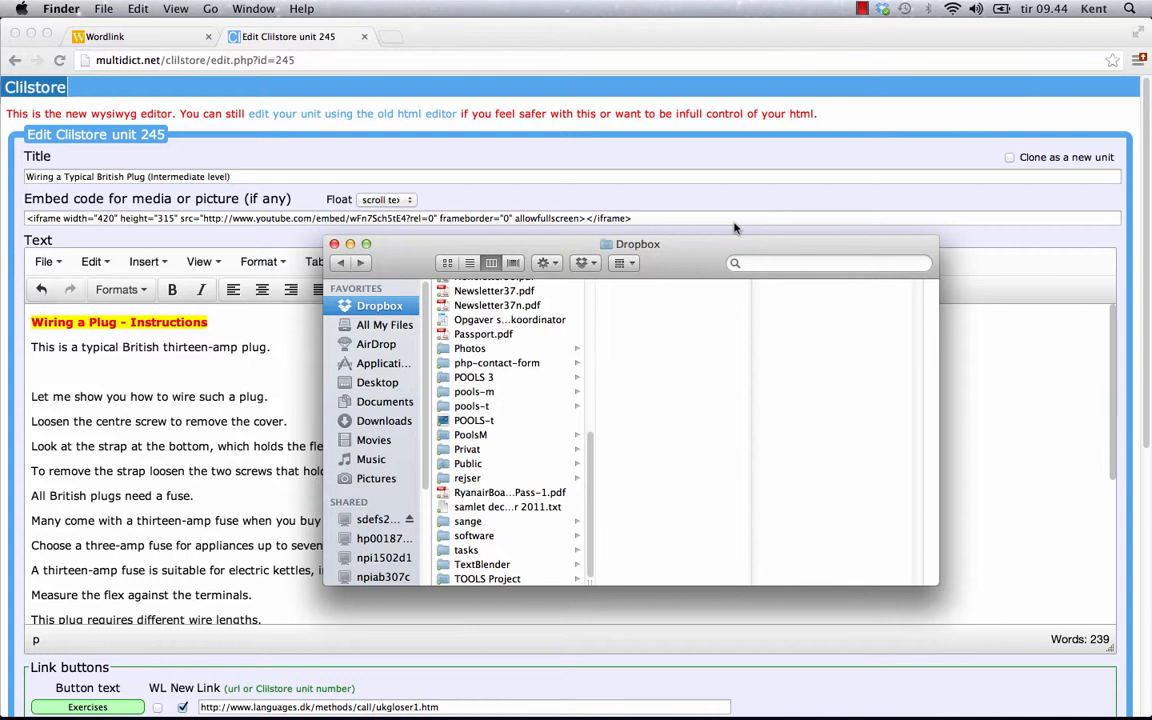
# Copy the public Dropbox link to plug.png from the Public/clilstore folder
pyautogui.click(470, 464)
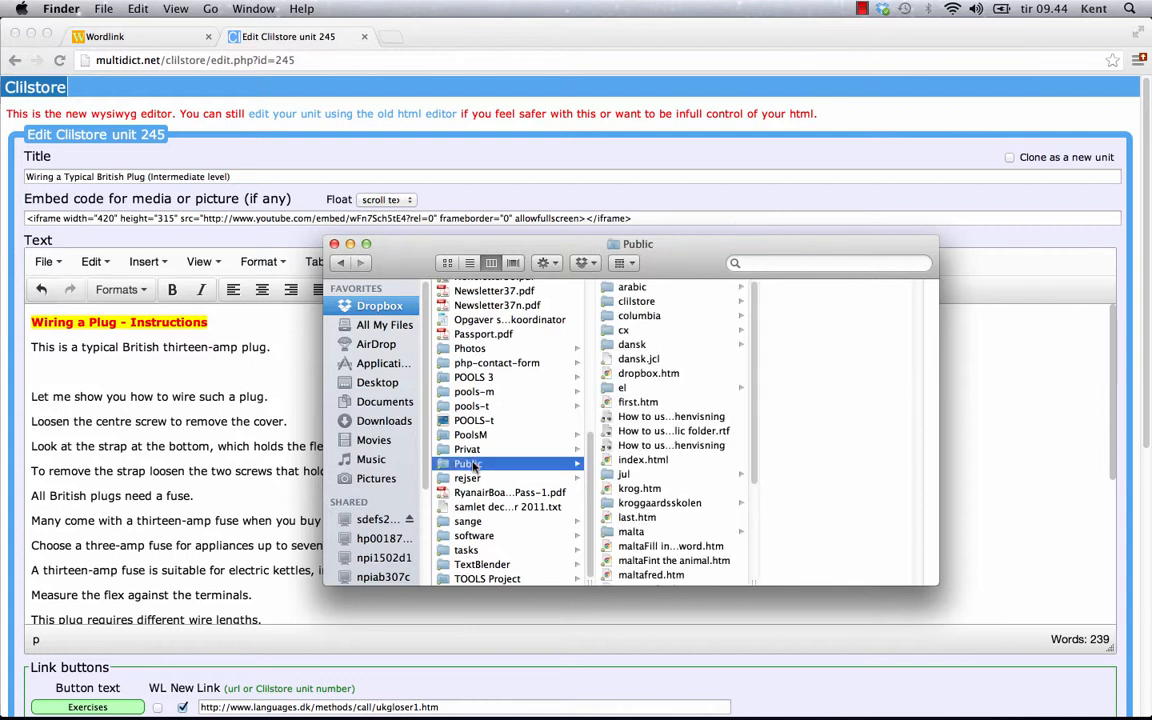
pyautogui.click(638, 302)
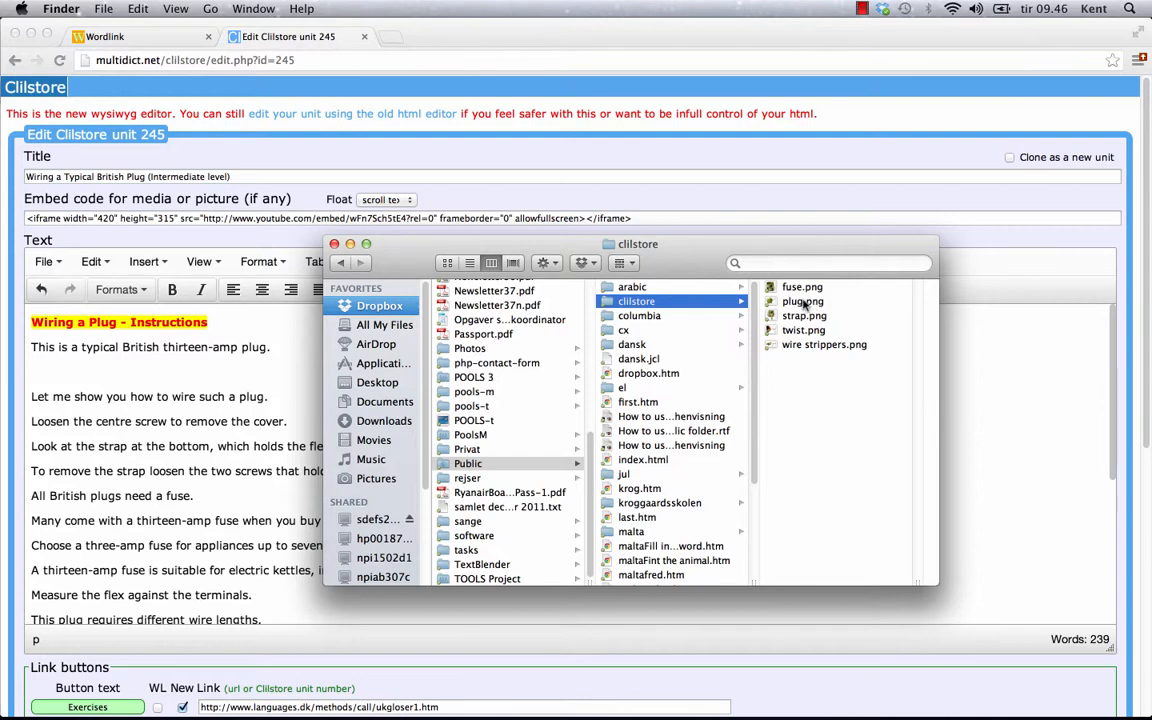
pyautogui.rightClick(800, 302)
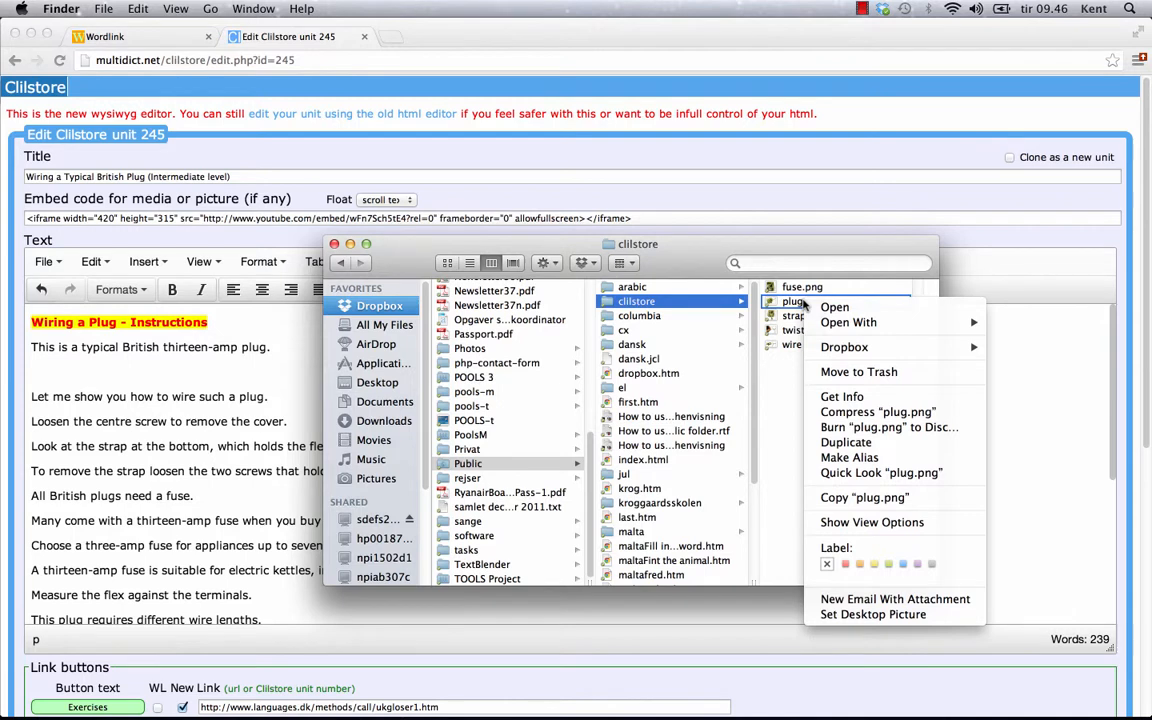
pyautogui.rightClick(800, 305)
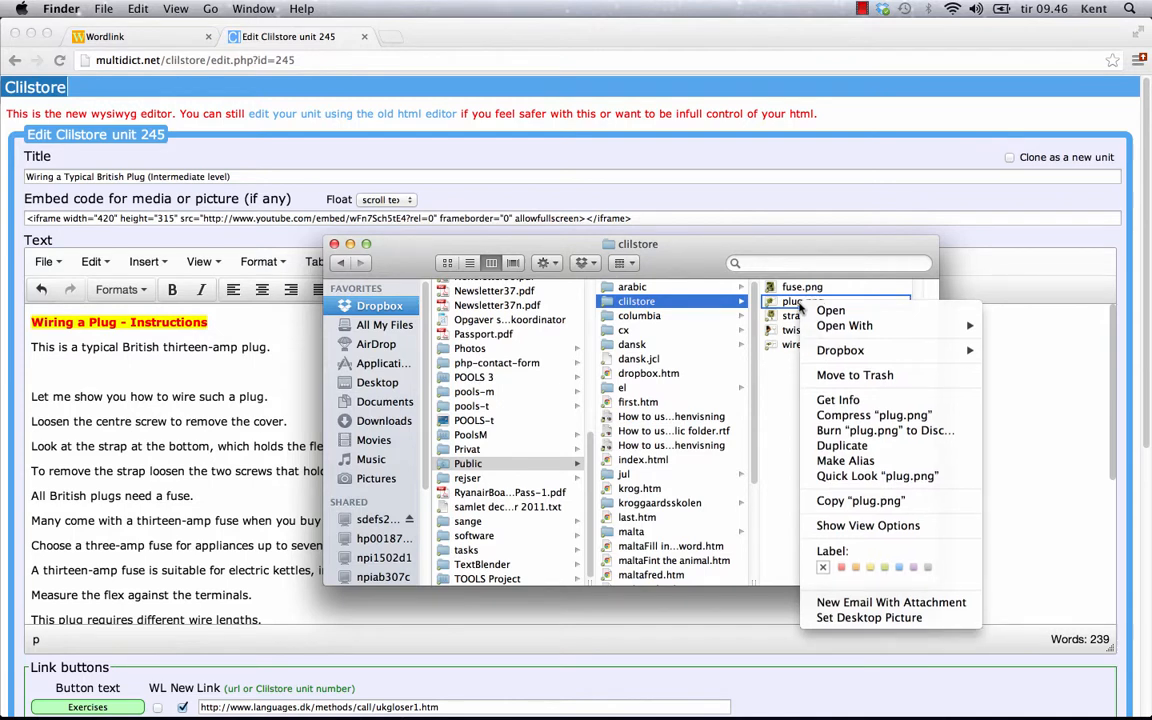
pyautogui.moveTo(878, 352)
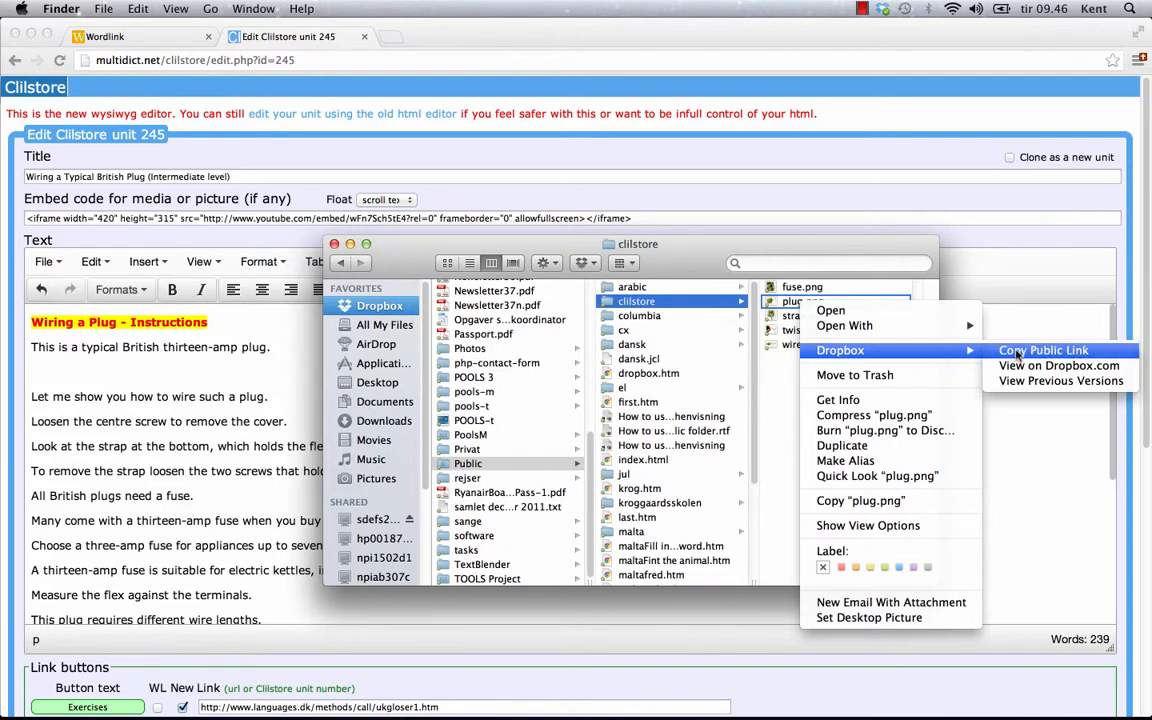
pyautogui.click(1018, 353)
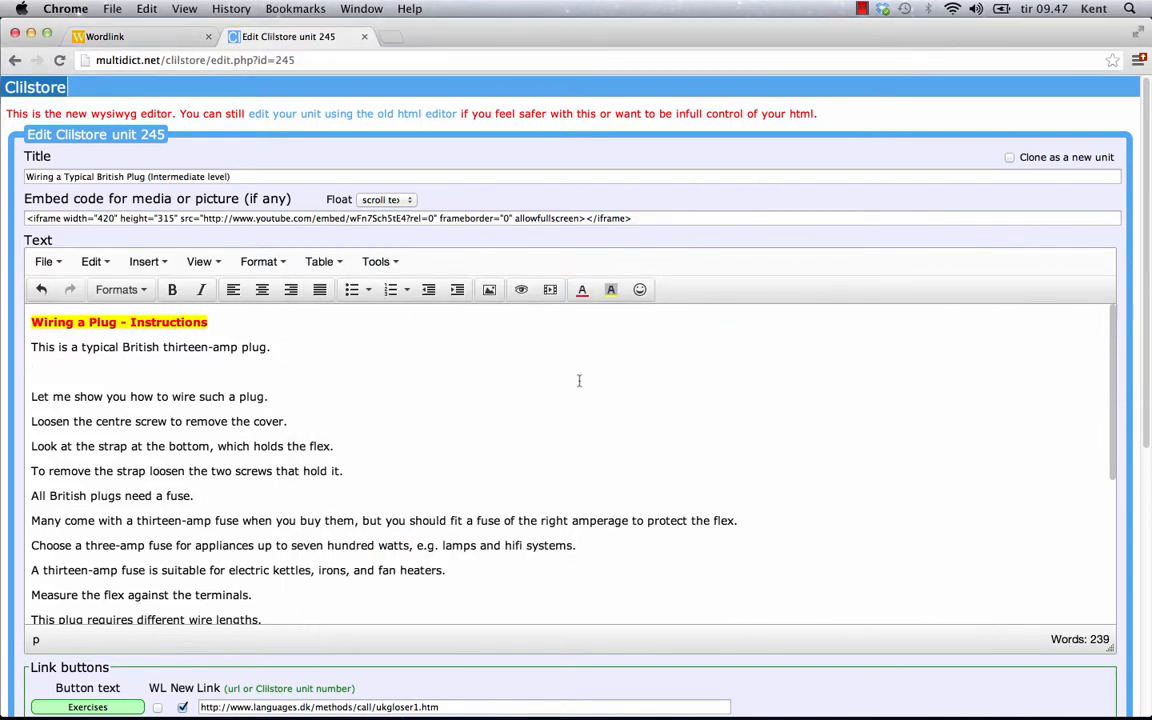
# Insert the Dropbox plug.png picture below the opening sentence using its pasted link
pyautogui.click(490, 290)
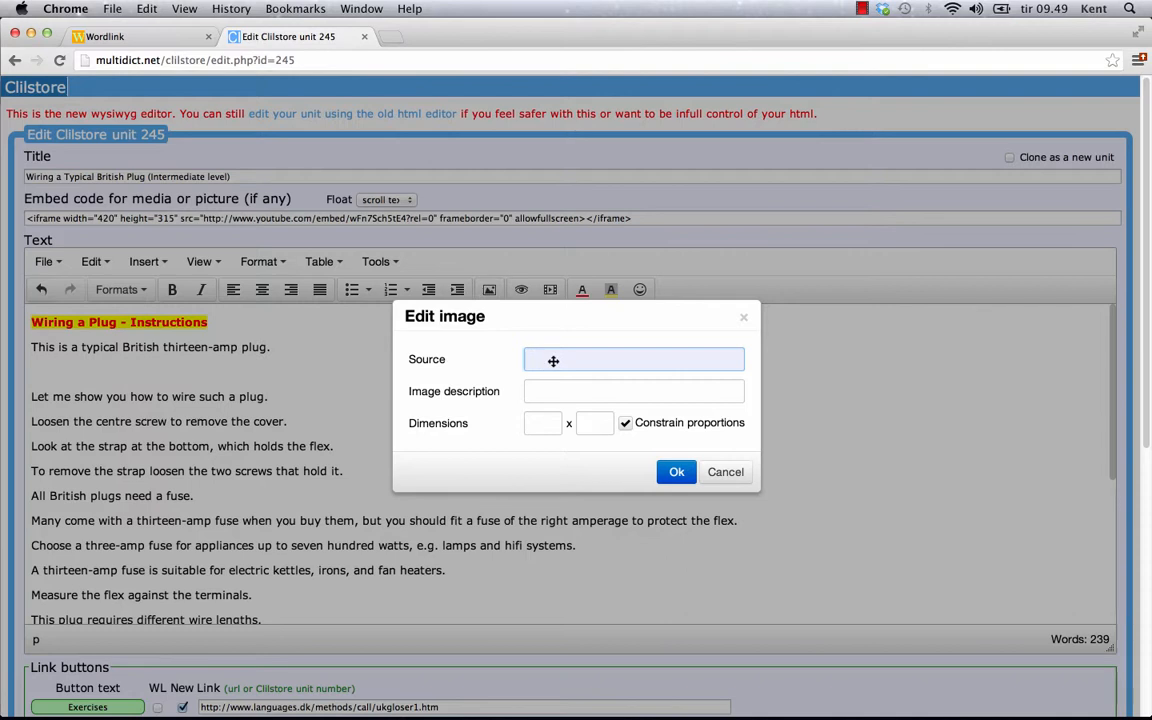
pyautogui.rightClick(553, 361)
pyautogui.click(578, 433)
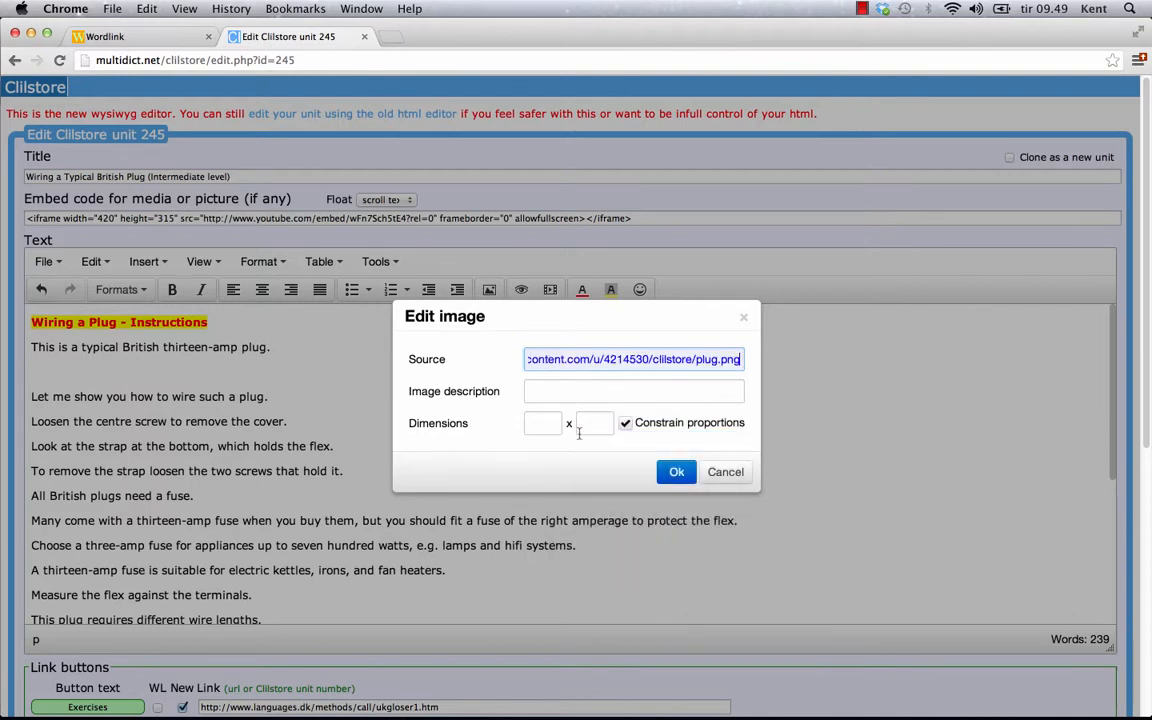
pyautogui.click(676, 472)
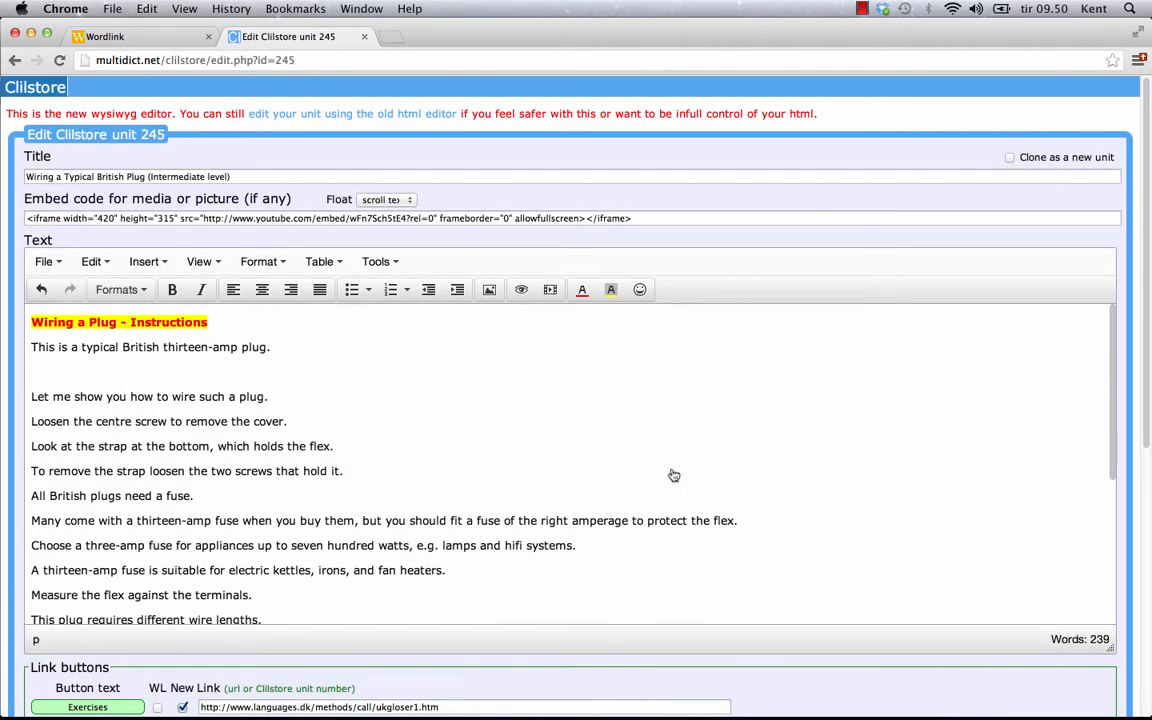
# Shrink the plug picture to a smaller size by dragging its corner
pyautogui.scroll(-5, 711, 459)
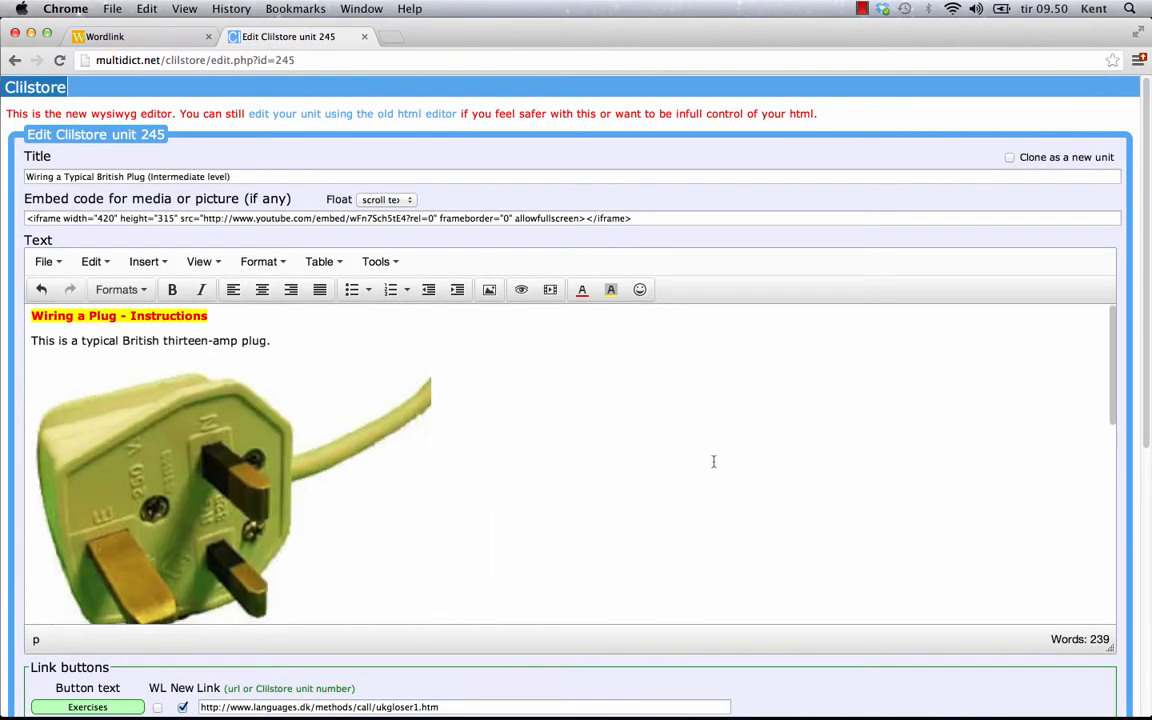
pyautogui.click(198, 395)
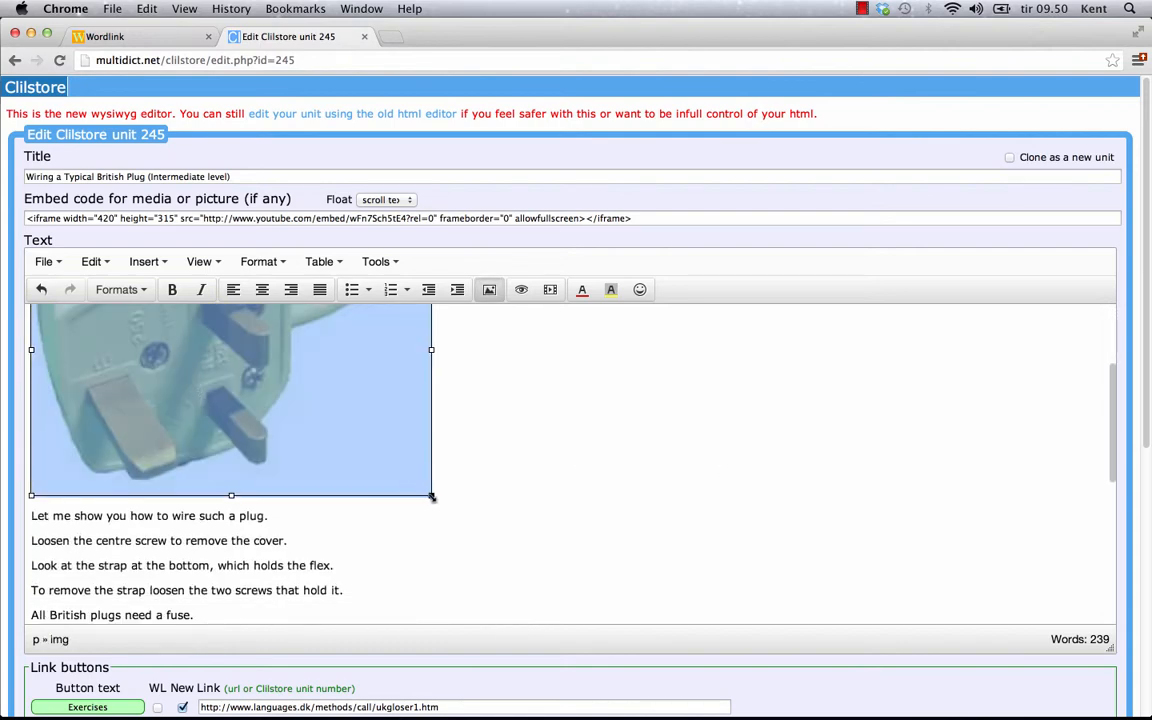
pyautogui.moveTo(432, 496); pyautogui.dragTo(229, 351)
pyautogui.scroll(5, 504, 458)
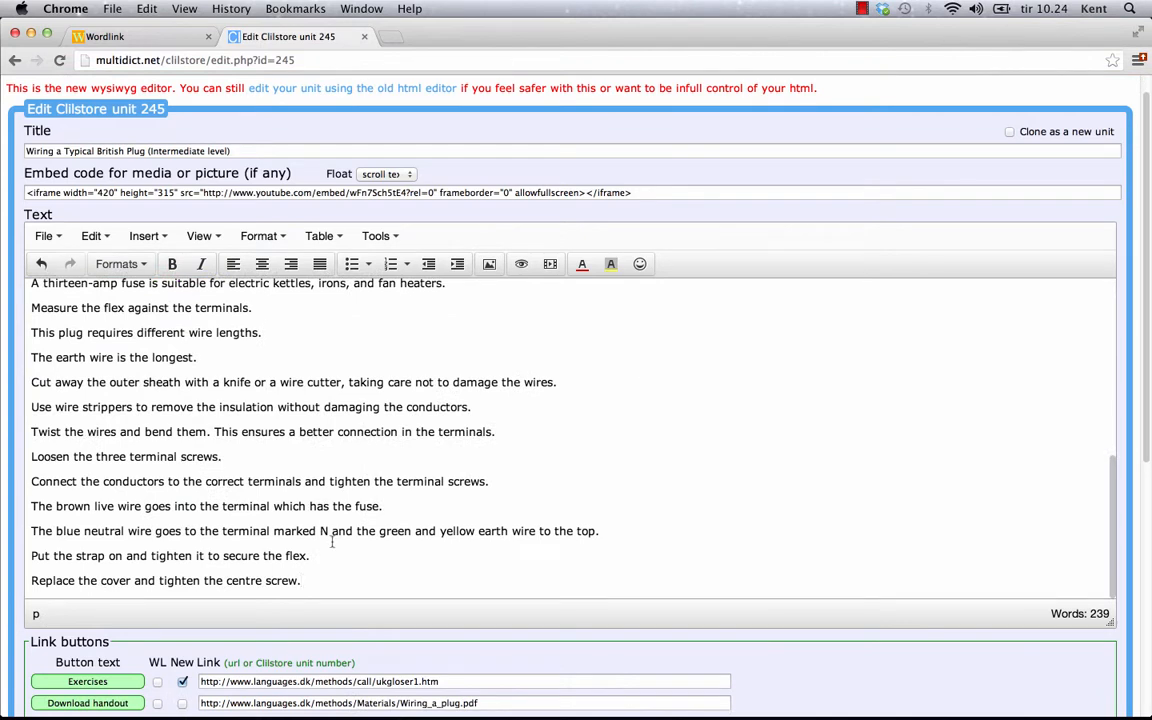
# Add a new line after 'Replace the cover and tighten the centre screw.' and embed the pasted YouTube link there
pyautogui.press('Return')
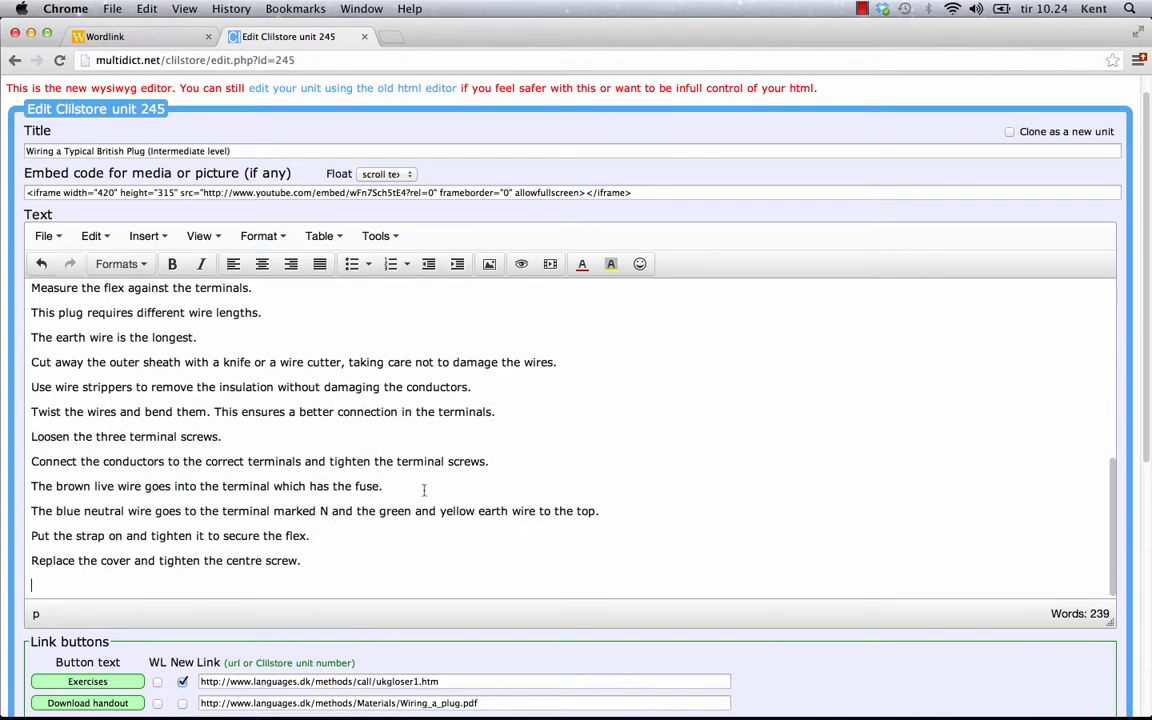
pyautogui.click(550, 264)
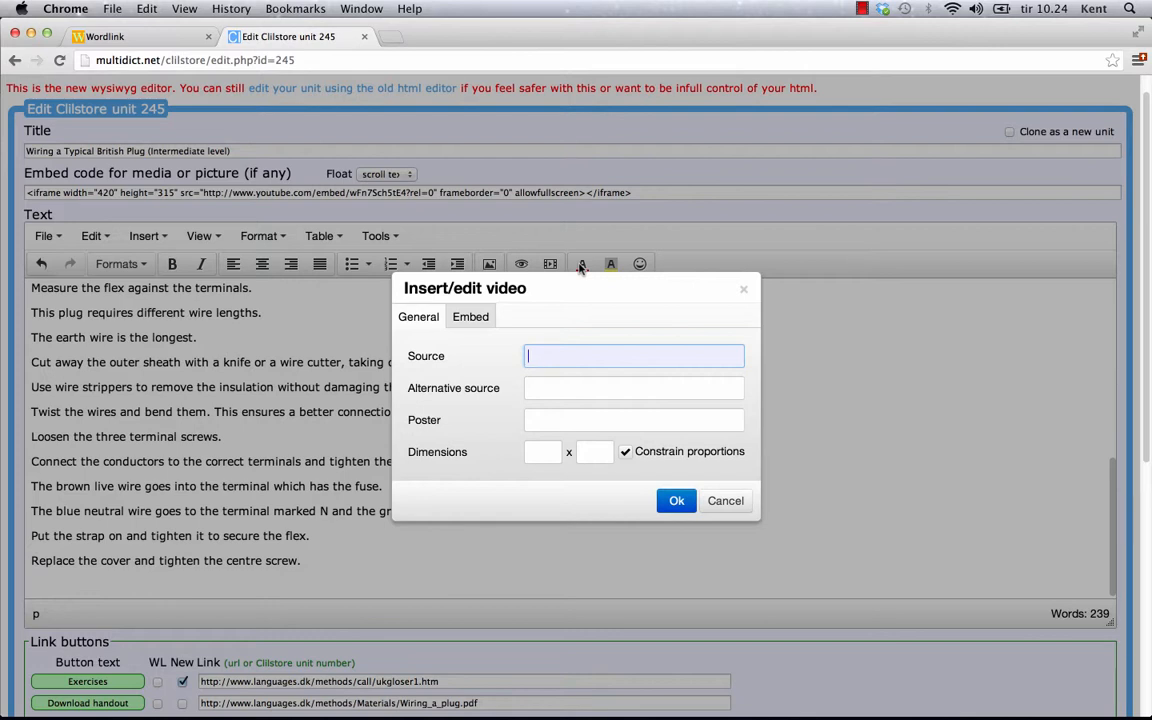
pyautogui.rightClick(545, 356)
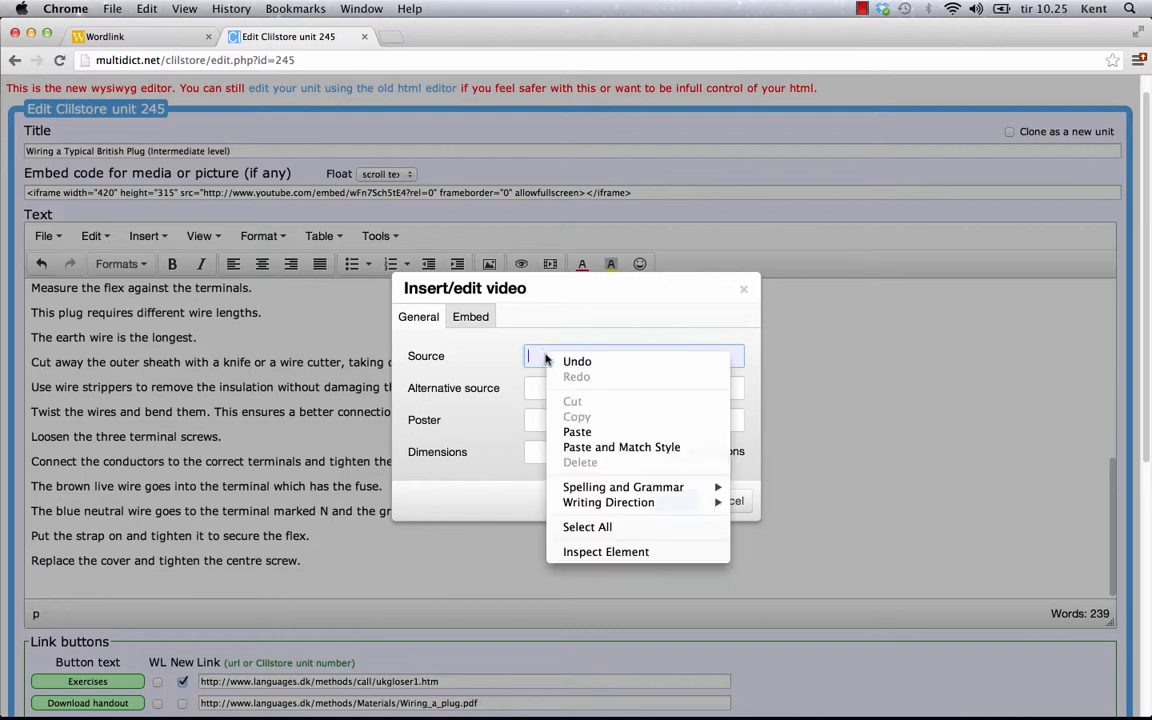
pyautogui.click(575, 432)
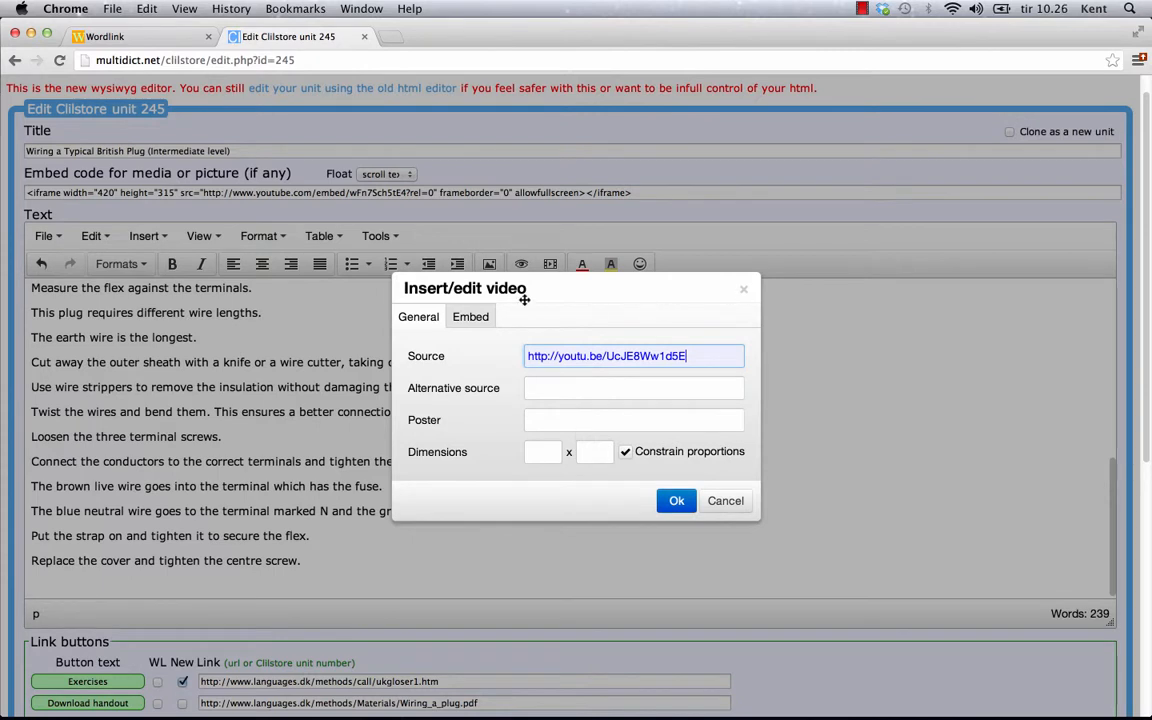
pyautogui.click(472, 317)
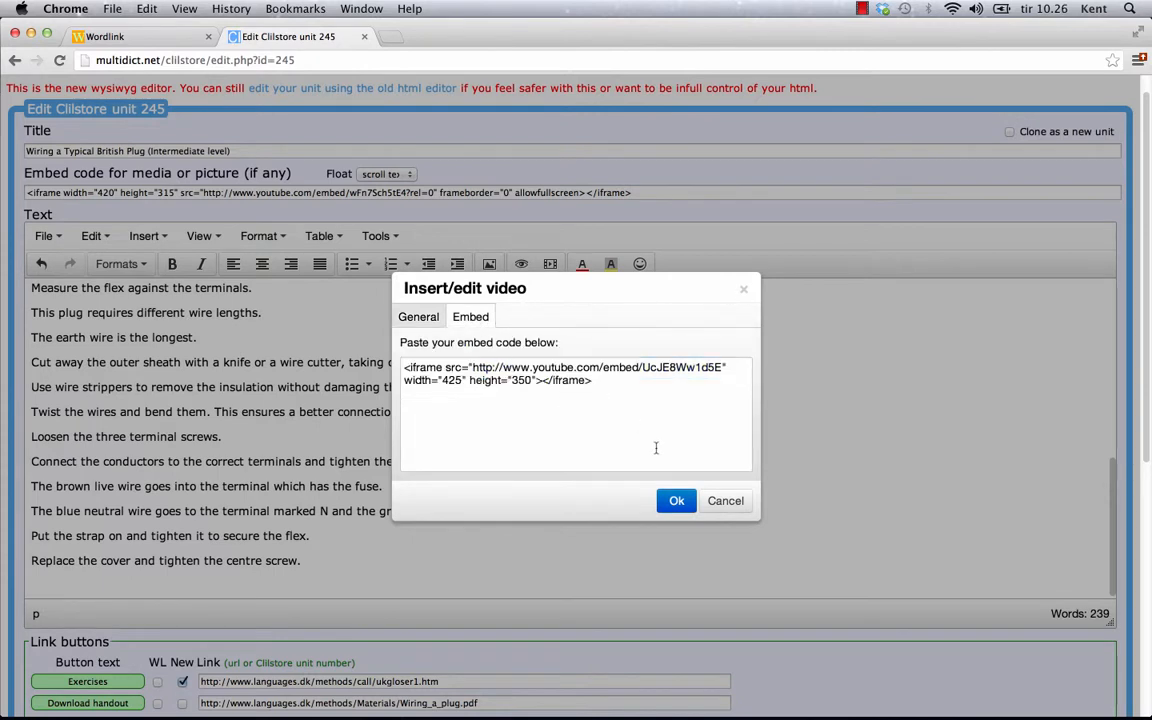
pyautogui.click(675, 505)
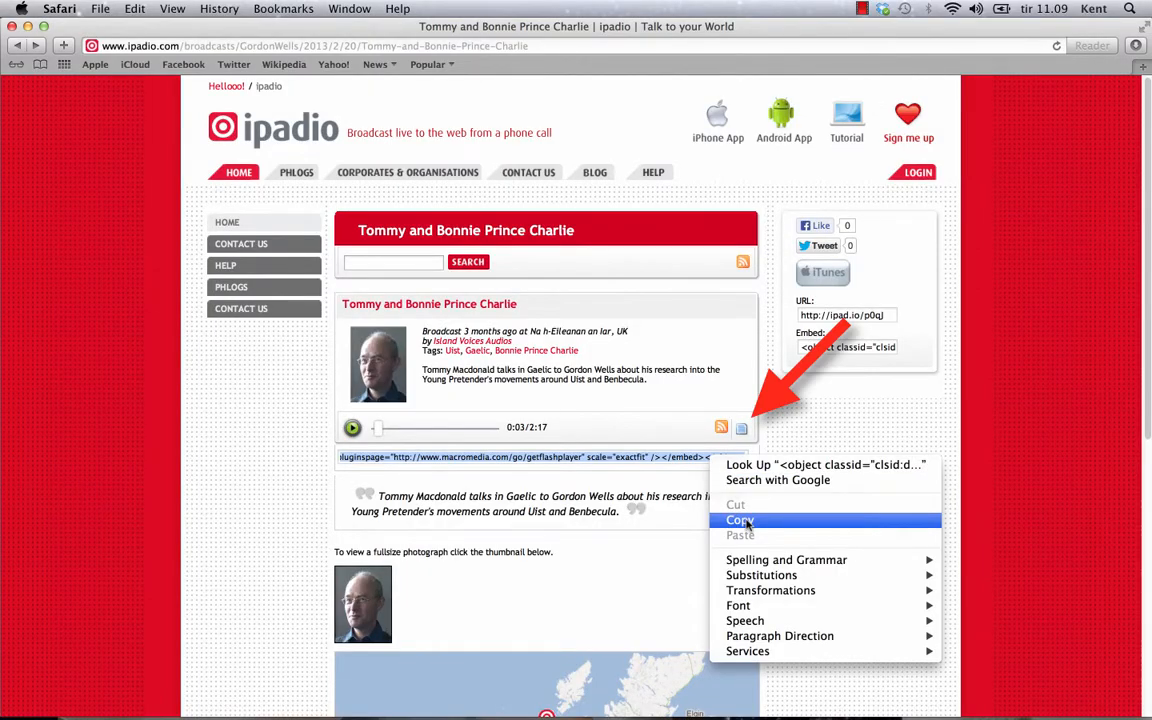
# Copy the 'Tommy and Bonnie Prince Charlie' embed code and return to the Clilstore embed box
pyautogui.click(745, 521)
pyautogui.press('super+Tab')
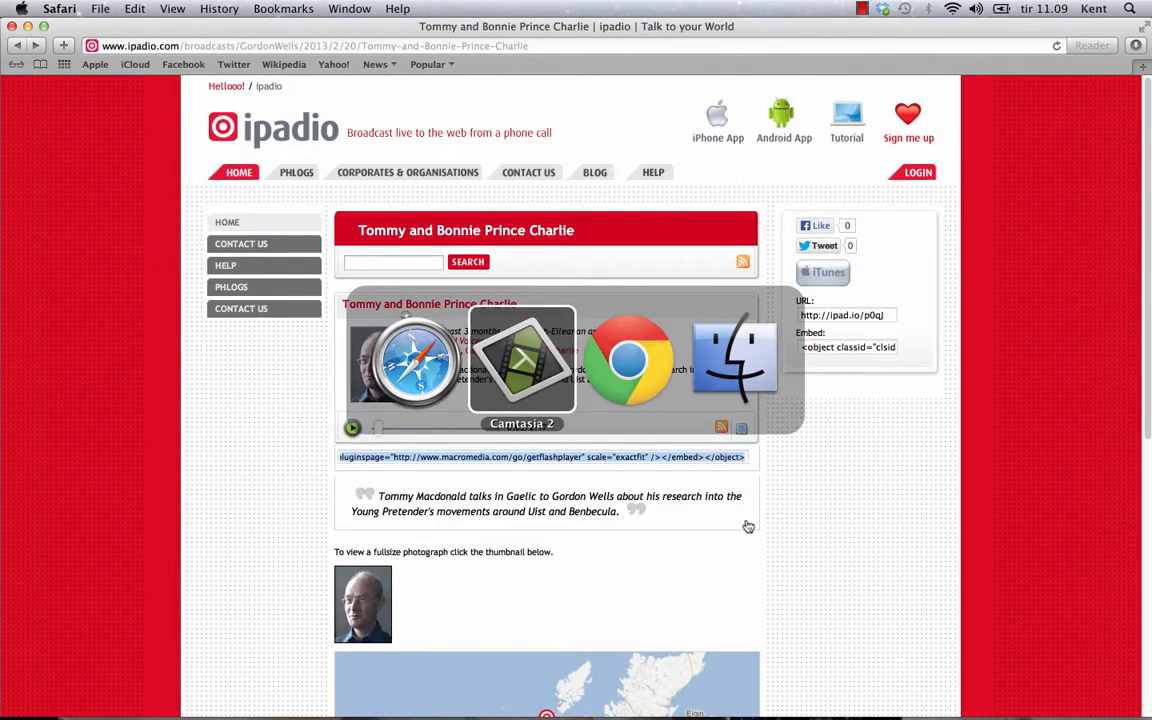
pyautogui.press('super+Tab')
pyautogui.click(512, 403)
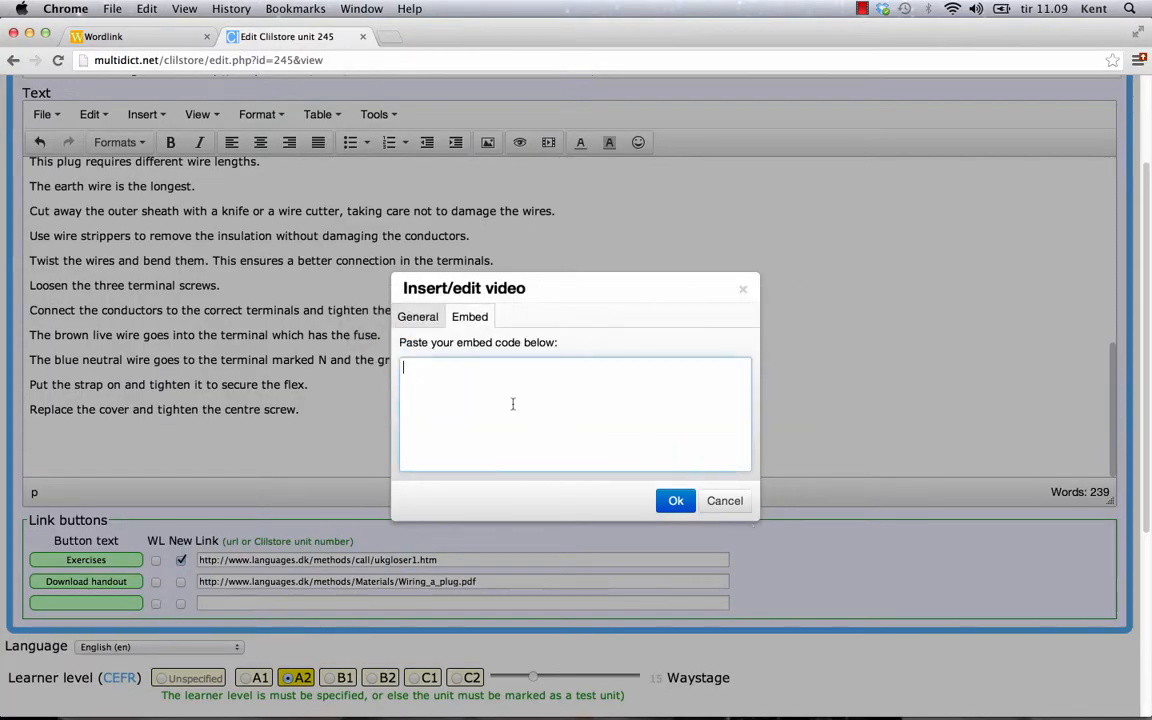
# Paste and insert the ipadio broadcast player, then the SoundCloud player, into the unit text
pyautogui.rightClick(588, 392)
pyautogui.click(630, 478)
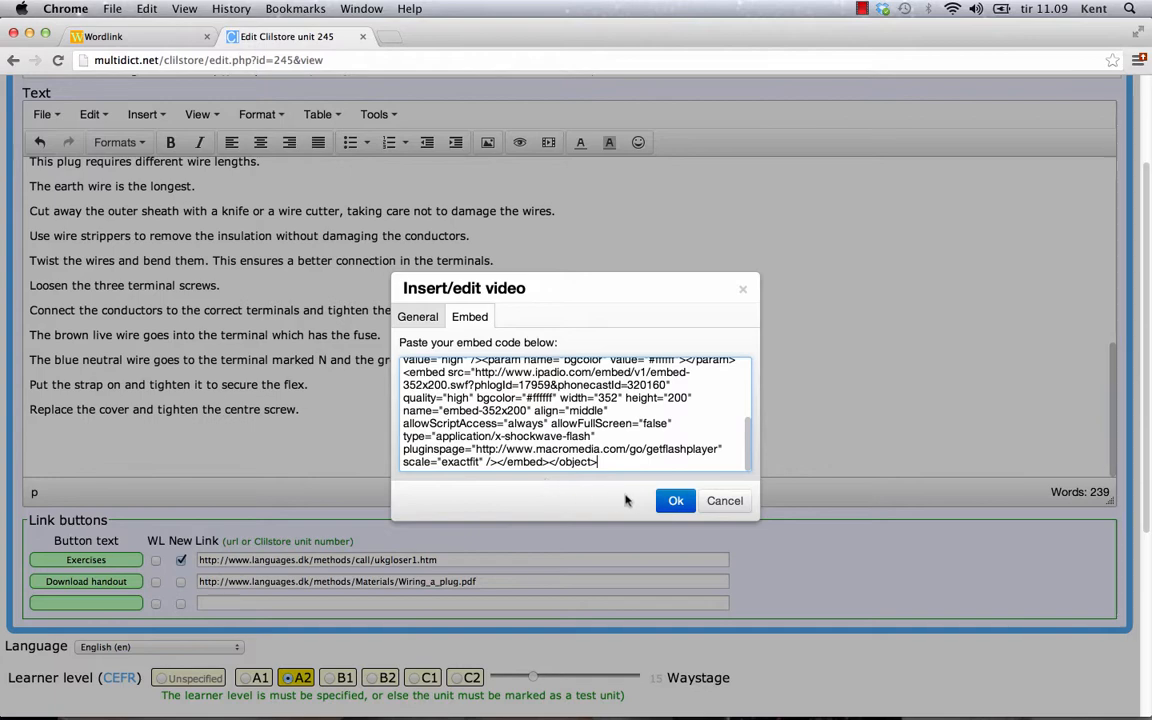
pyautogui.click(670, 501)
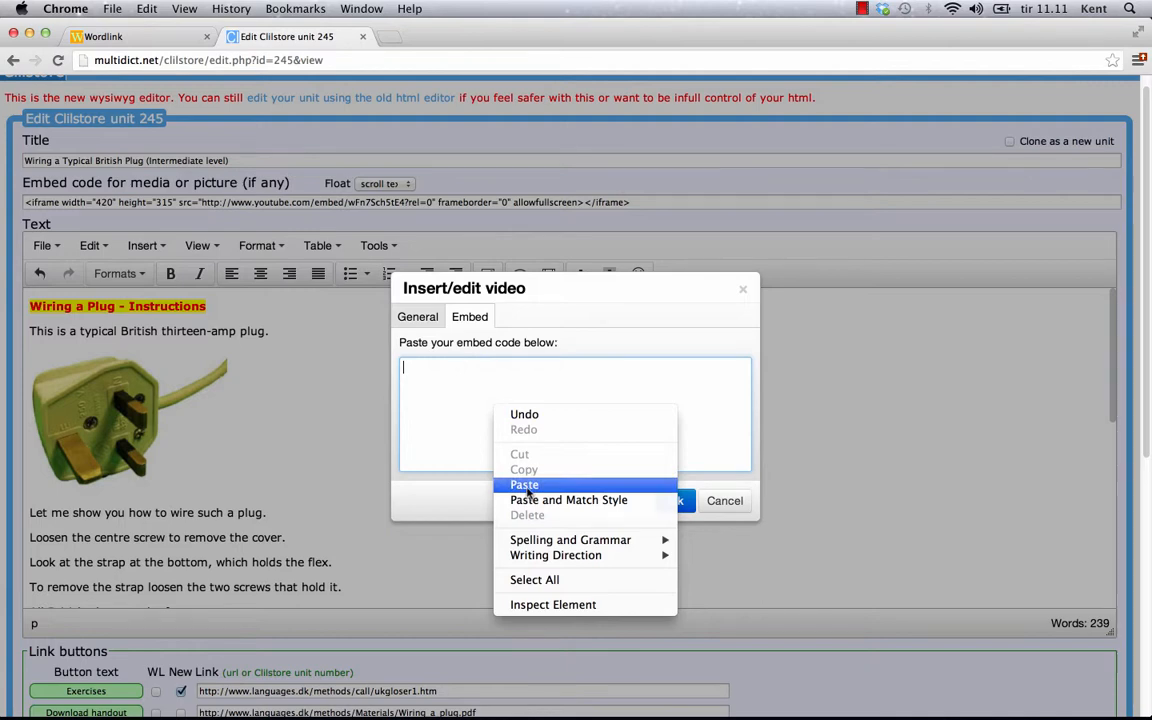
pyautogui.click(526, 485)
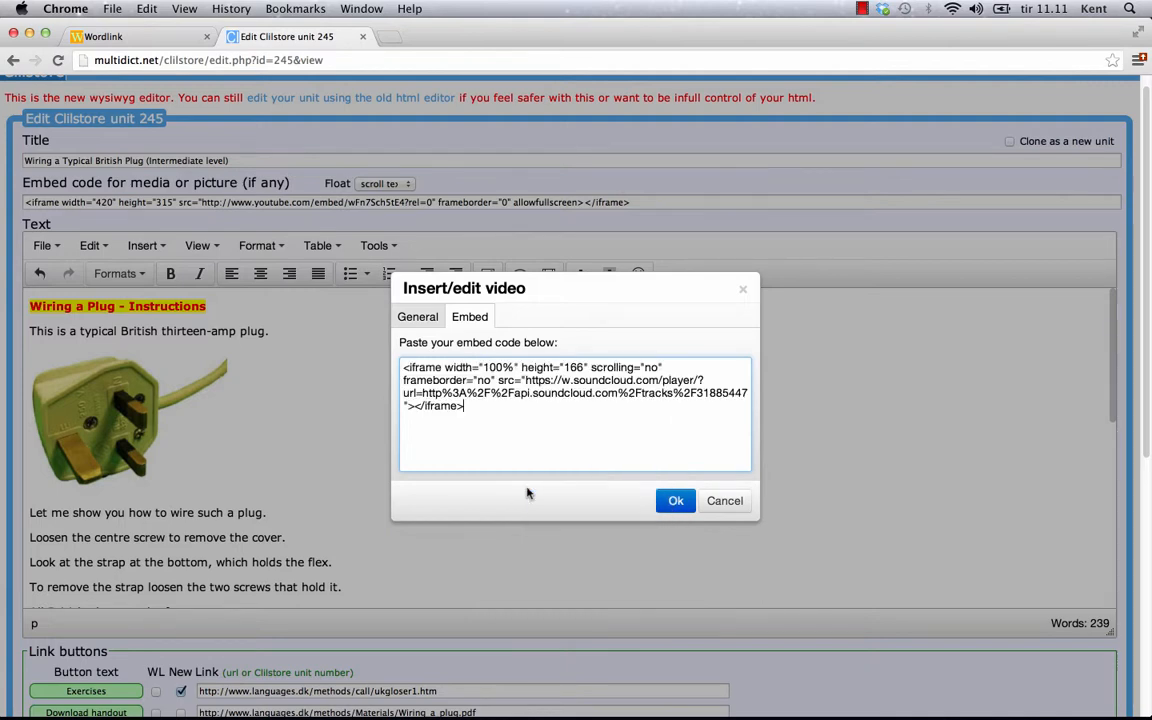
pyautogui.click(668, 501)
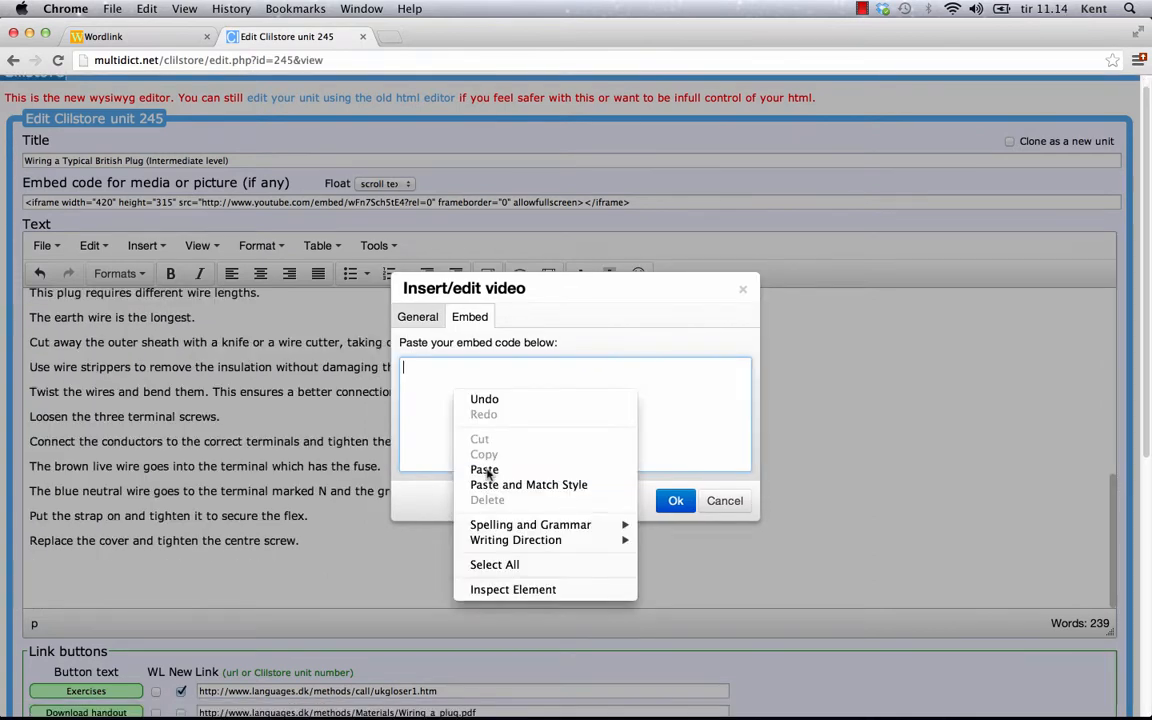
# Embed the Vimeo video with its caption link, then paste the 560 x 315 YouTube iframe code
pyautogui.click(484, 470)
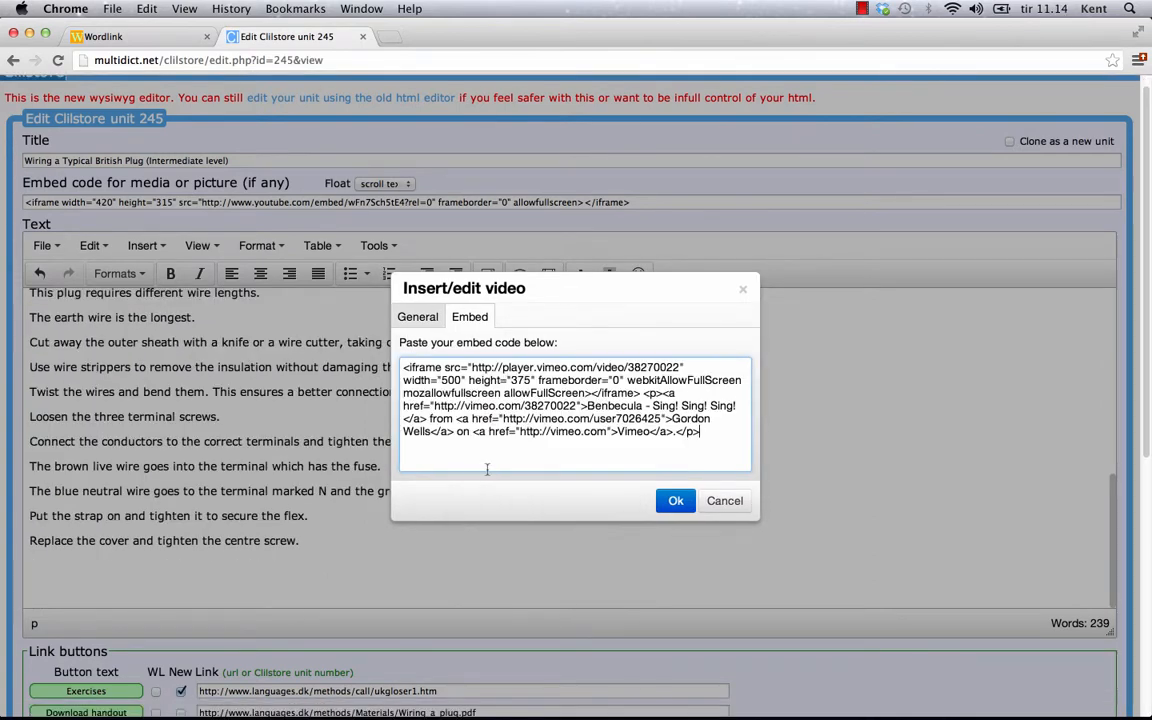
pyautogui.click(676, 501)
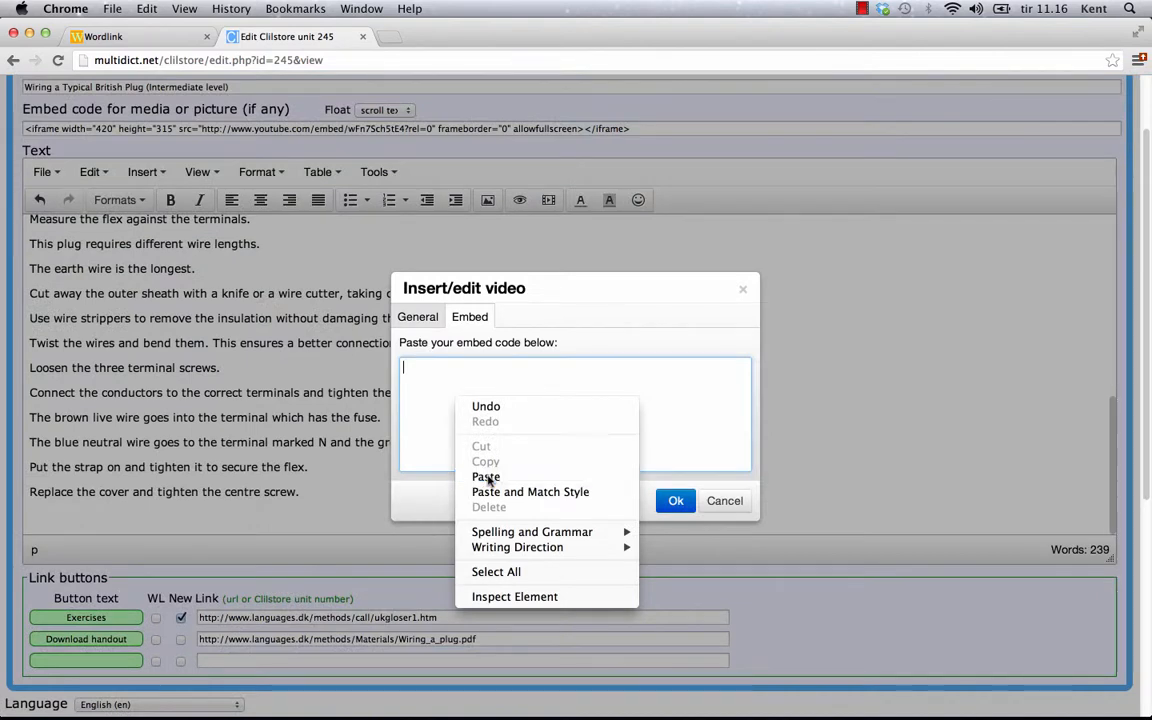
pyautogui.click(485, 475)
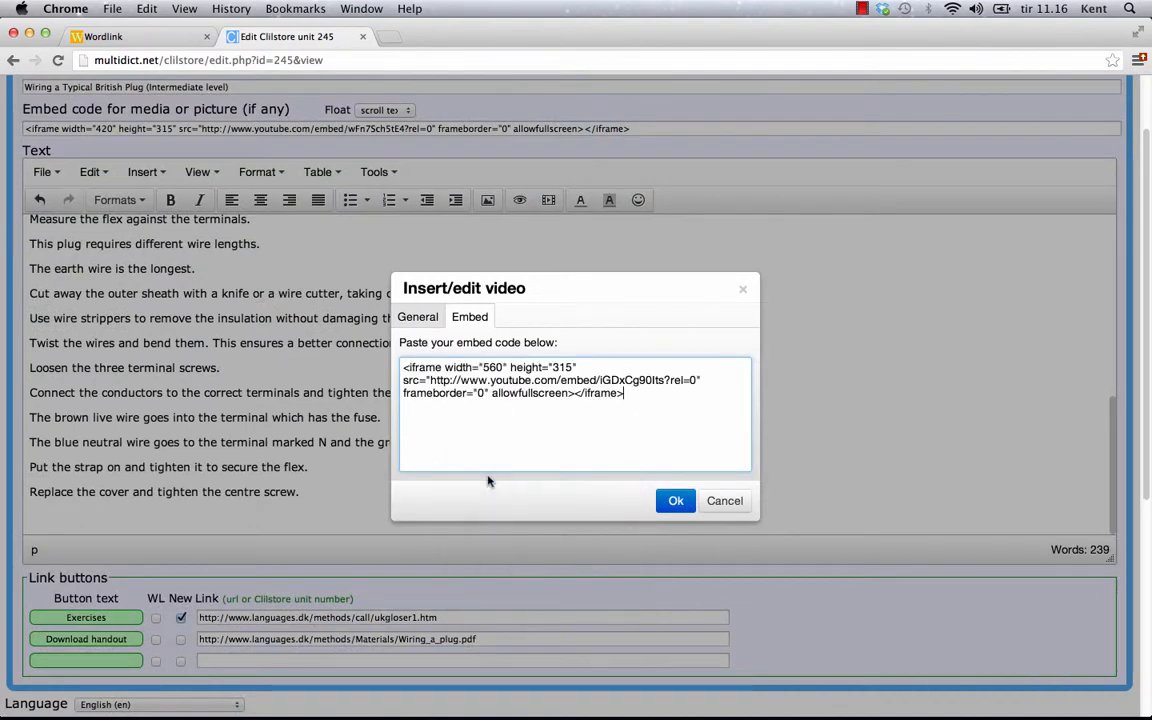
pyautogui.click(676, 501)
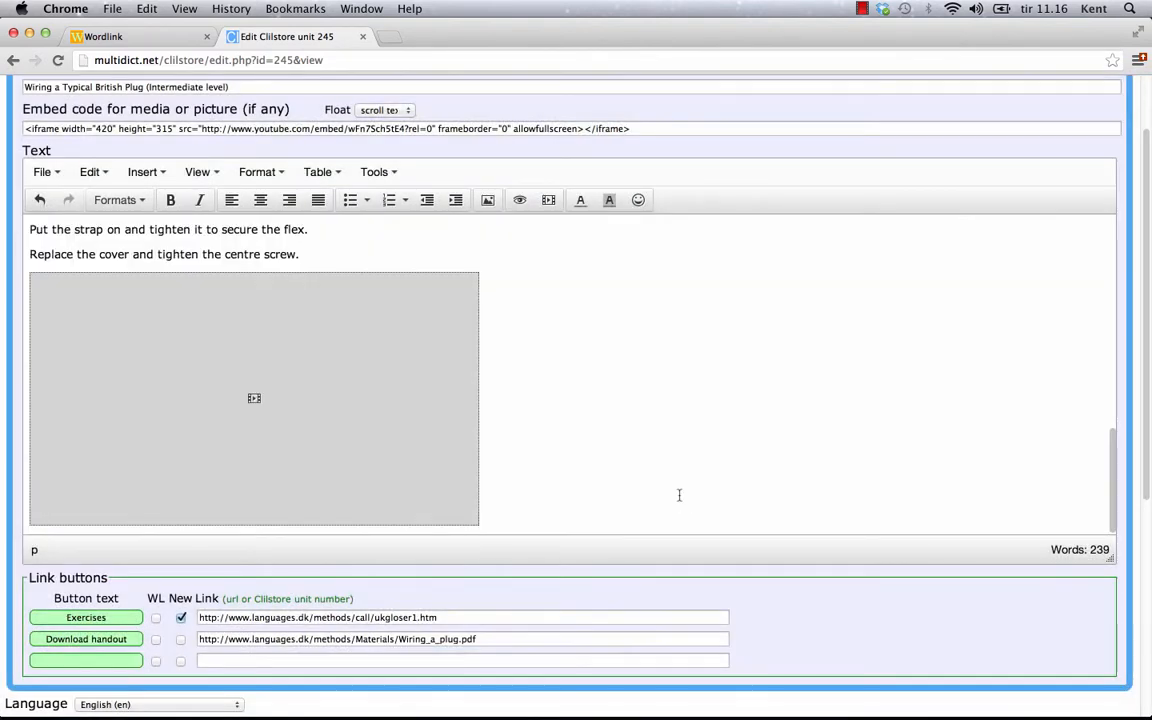